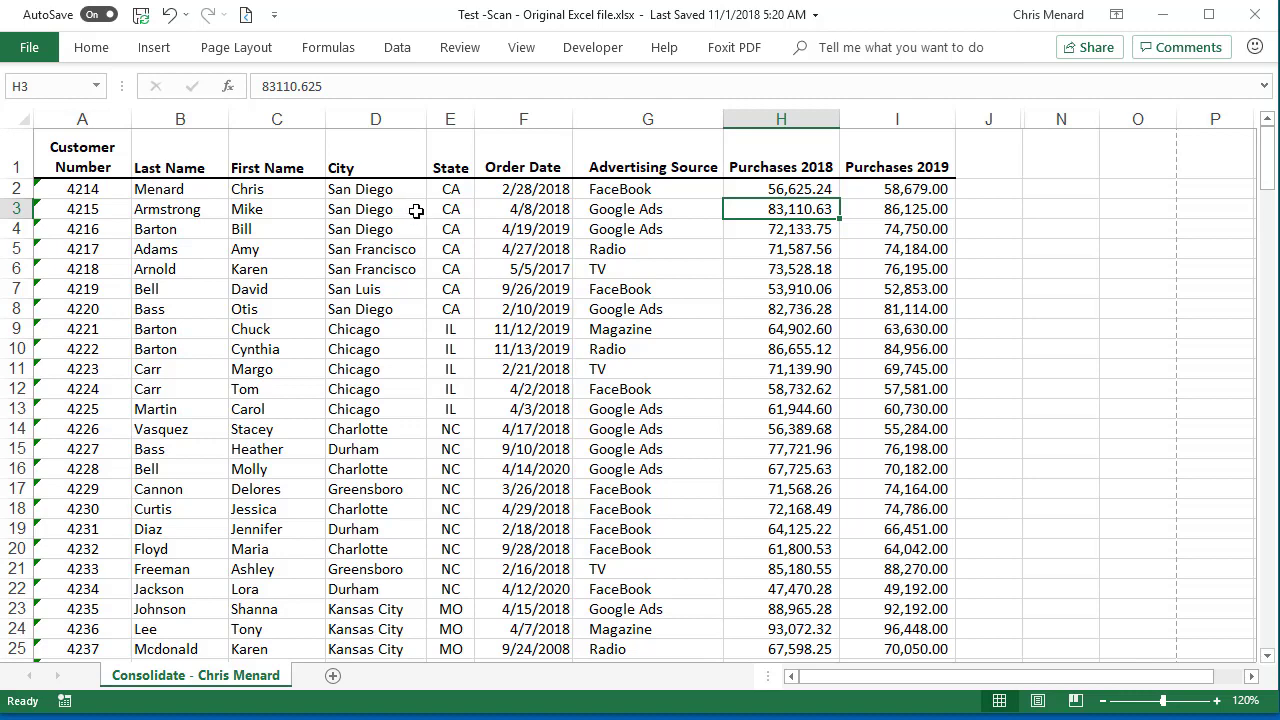
- Check the customer purchases worksheet and preview how it will print, closing the print preview again
left_click(502, 208)
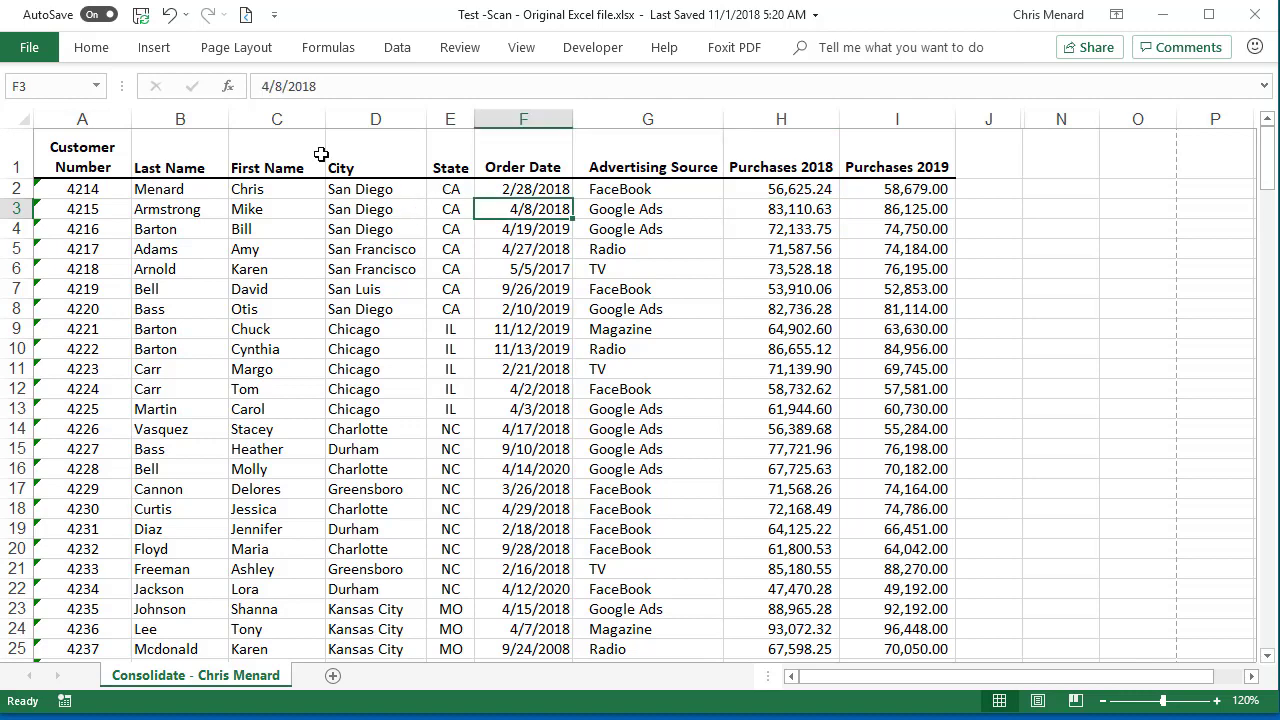
left_click(91, 50)
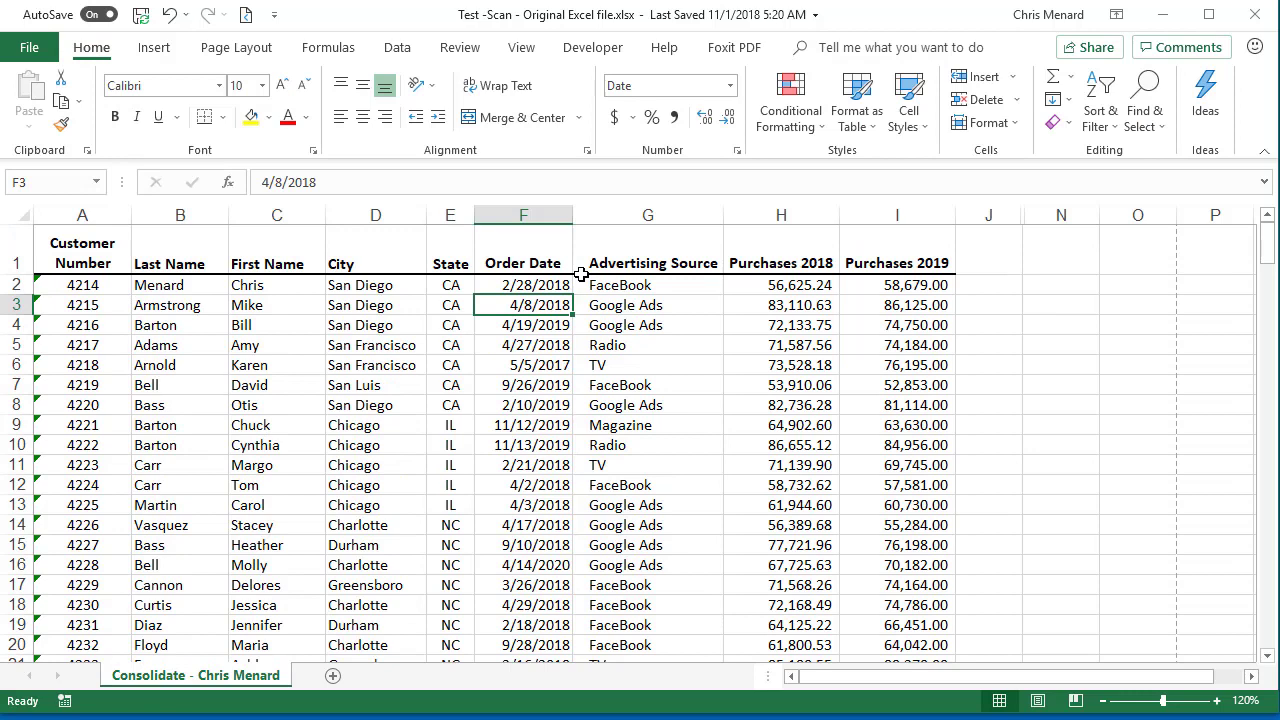
key("ctrl+p")
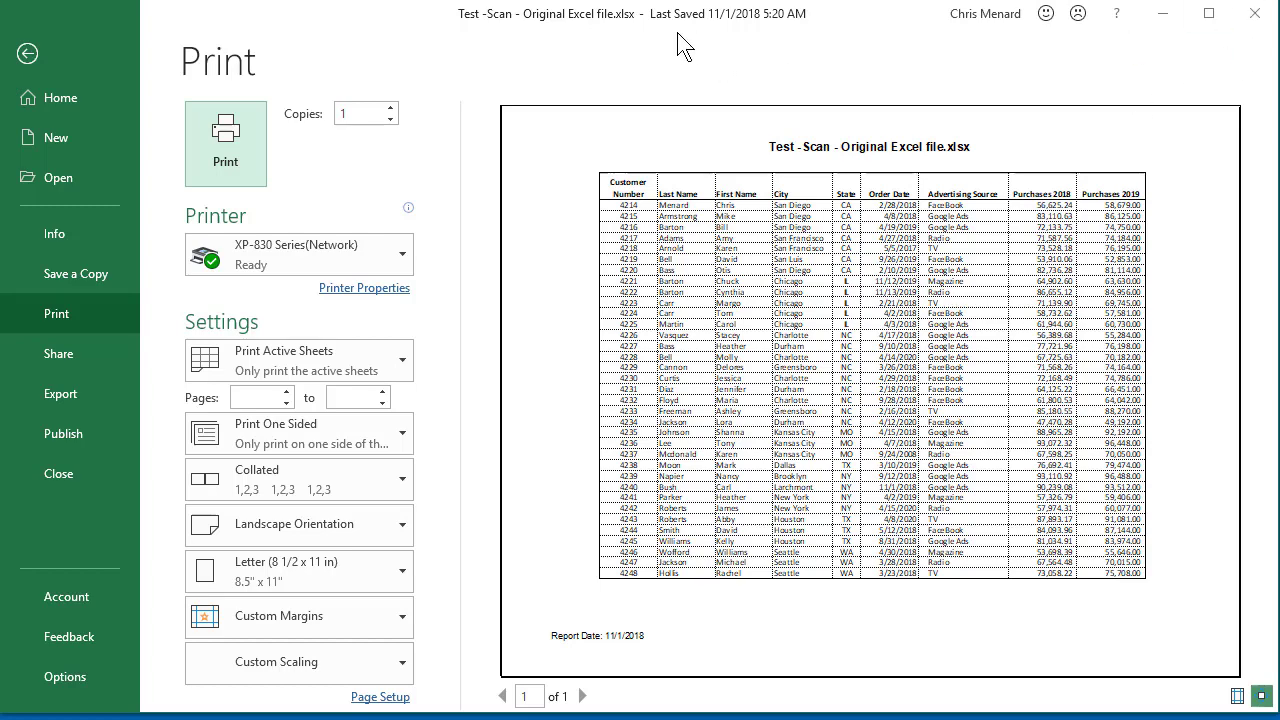
left_click(76, 58)
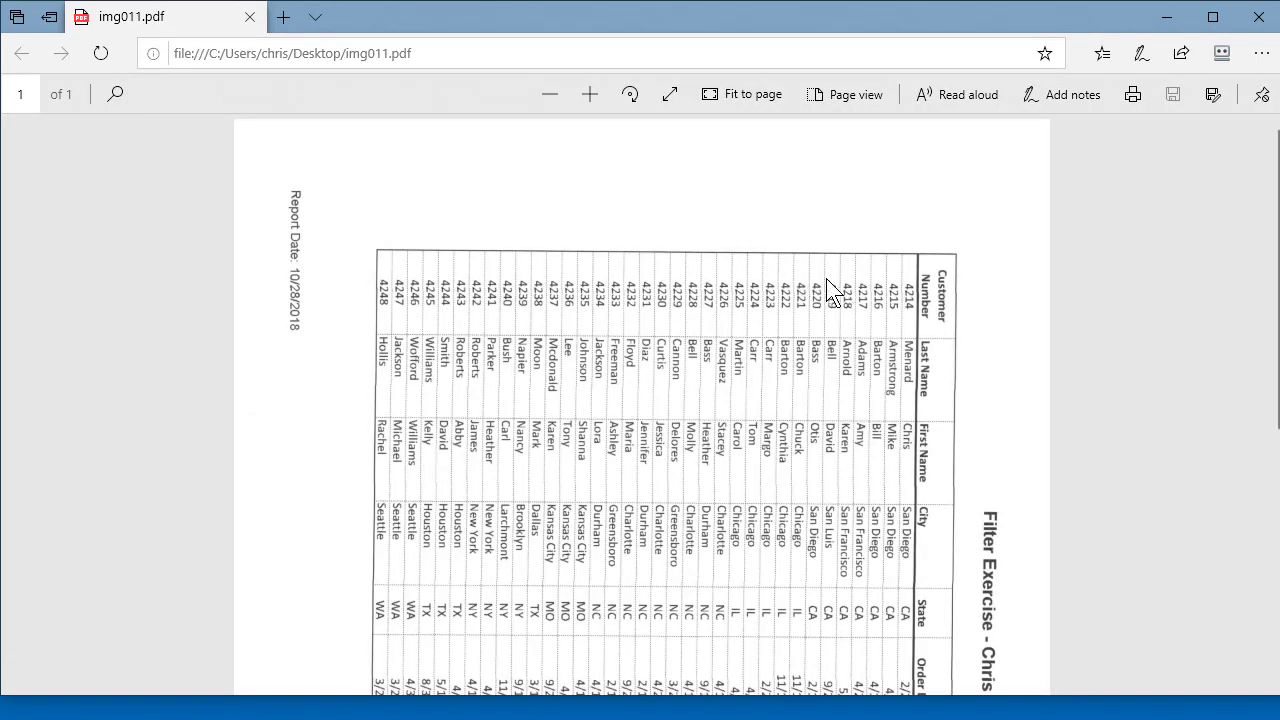
- Rotate the scanned page in img011.pdf until its table reads upright
left_click(630, 96)
left_click(630, 96)
left_click(630, 96)
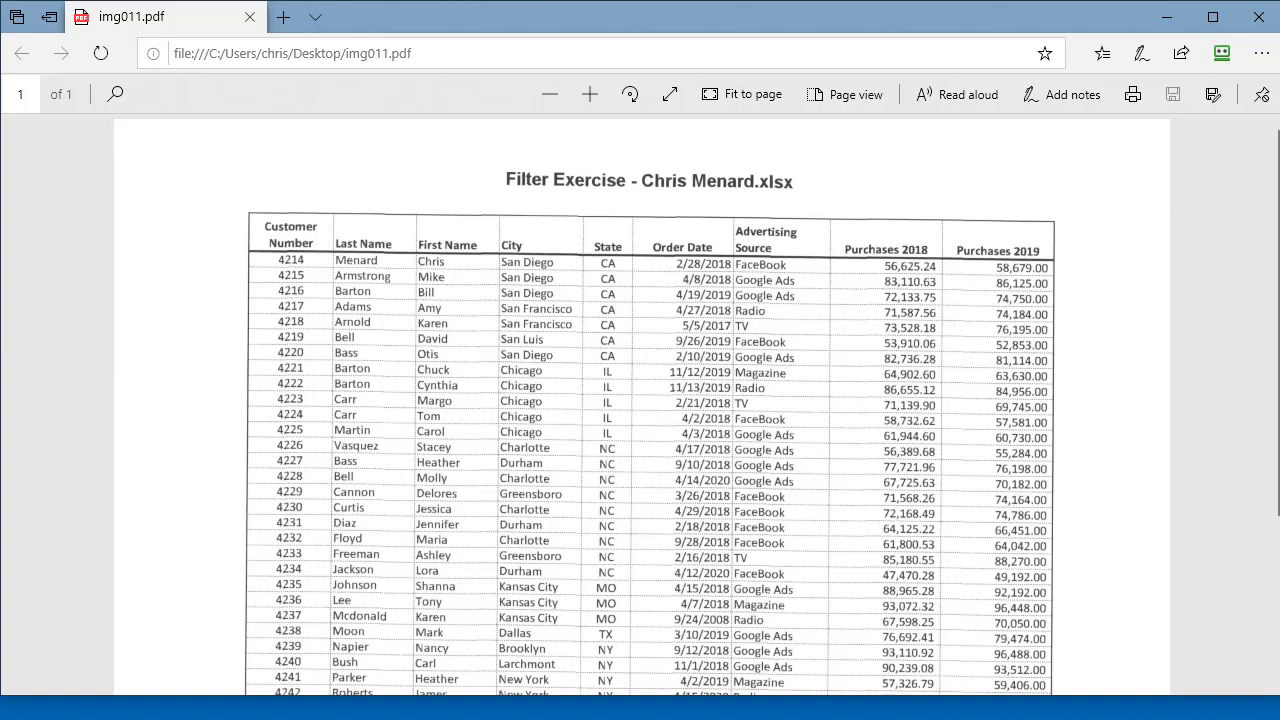
- Compare the scanned table in img011.pdf with the original Excel workbook, and close the PDF
key("alt+Tab")
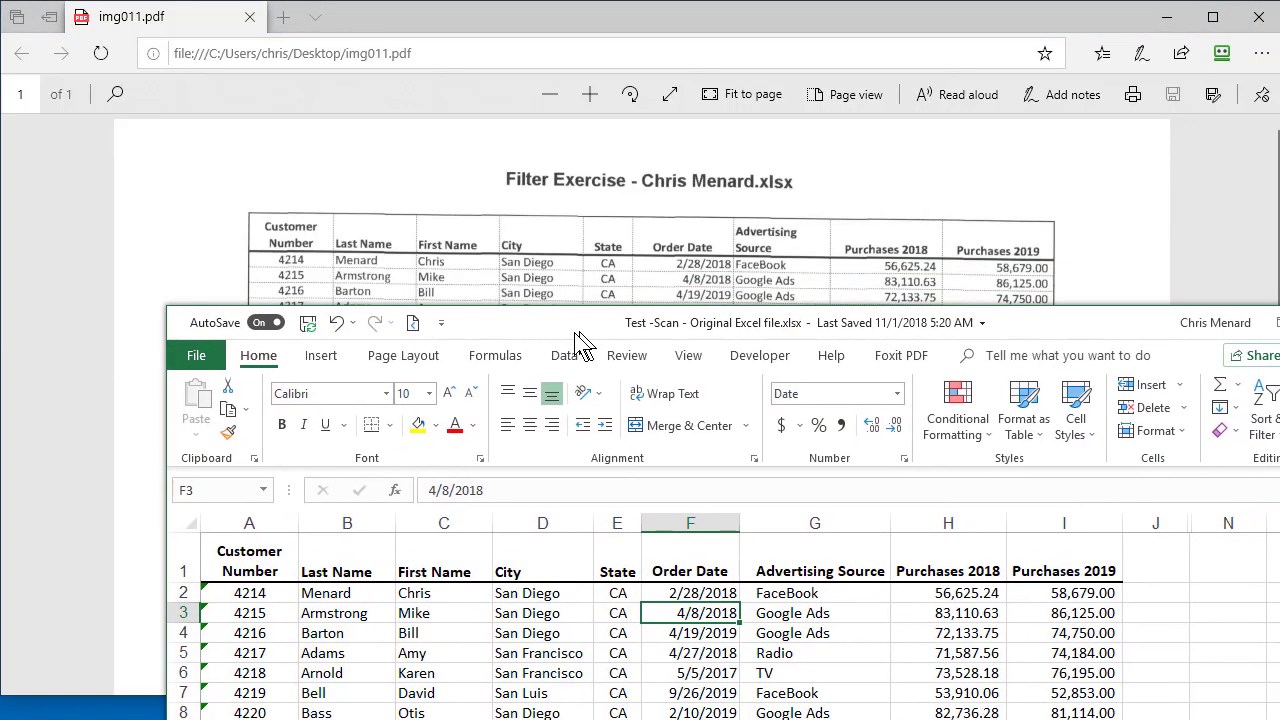
mouse_move(563, 343)
left_mouse_down()
mouse_move(550, 356)
mouse_move(557, 289)
mouse_move(560, 320)
left_mouse_up()
key("alt+Tab")
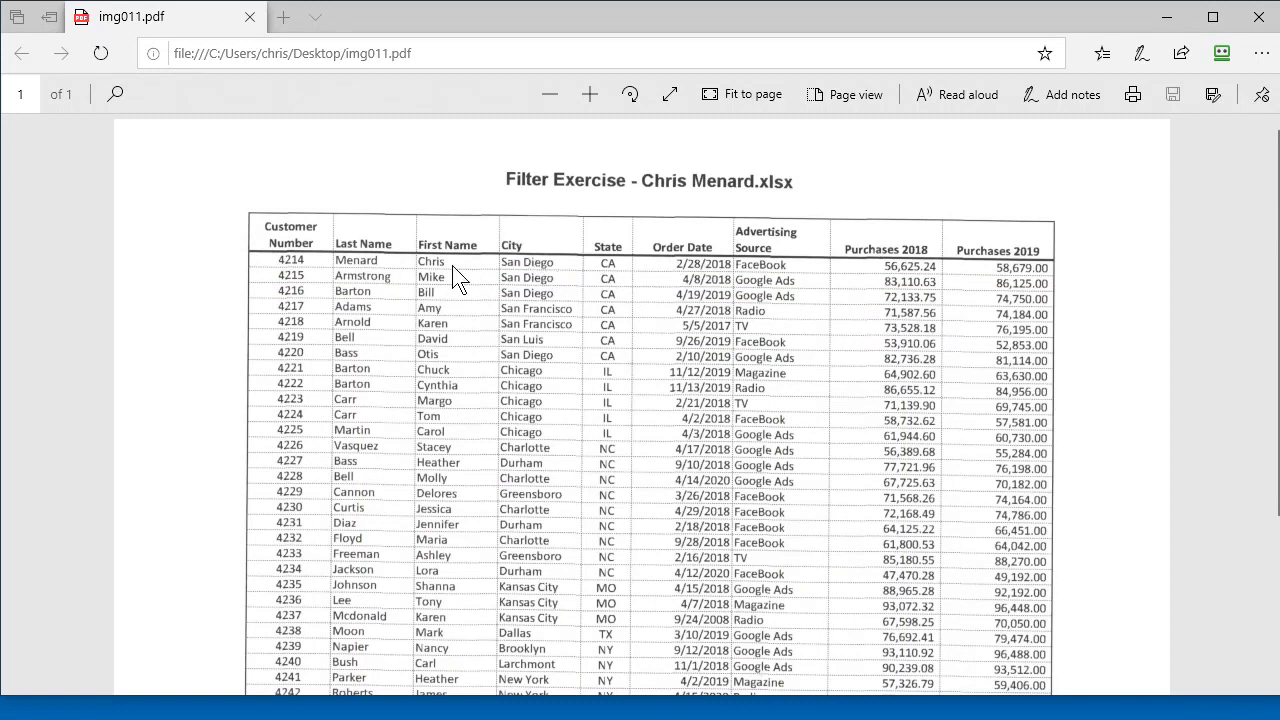
left_click(264, 226)
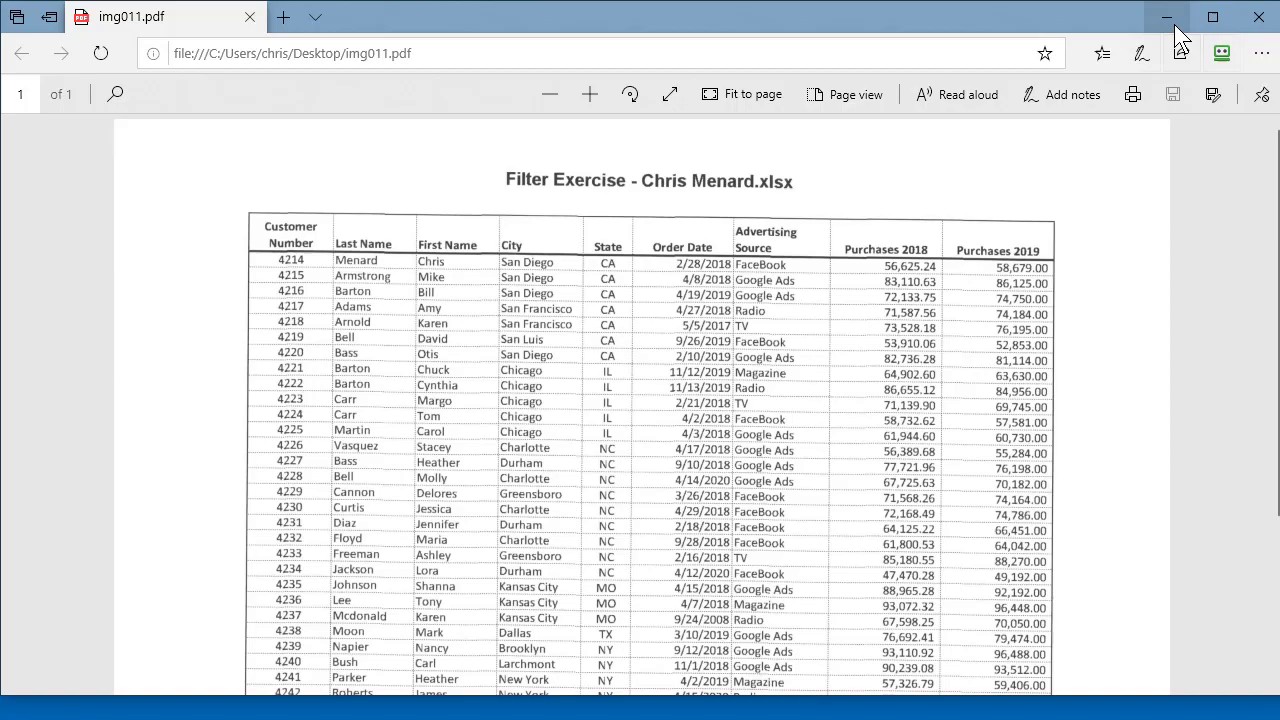
left_click(1252, 20)
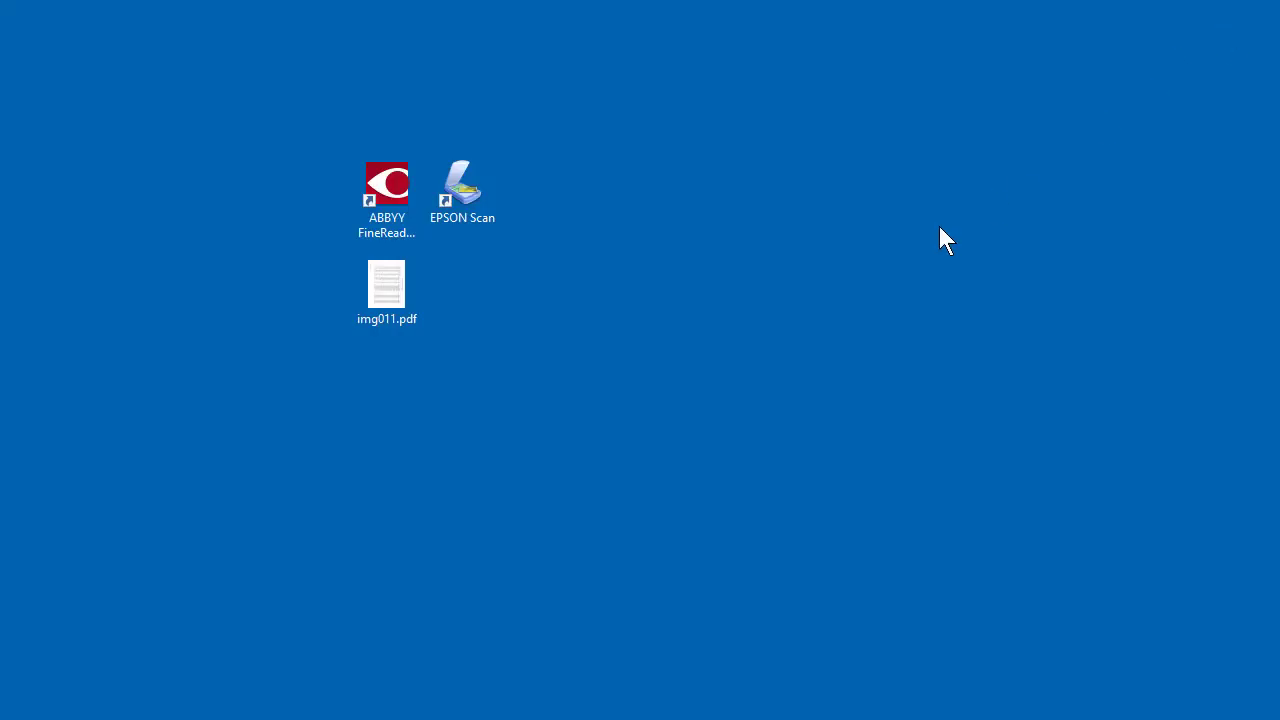
- Open img011.pdf from the desktop in Word and convert it to an editable document
right_click(381, 282)
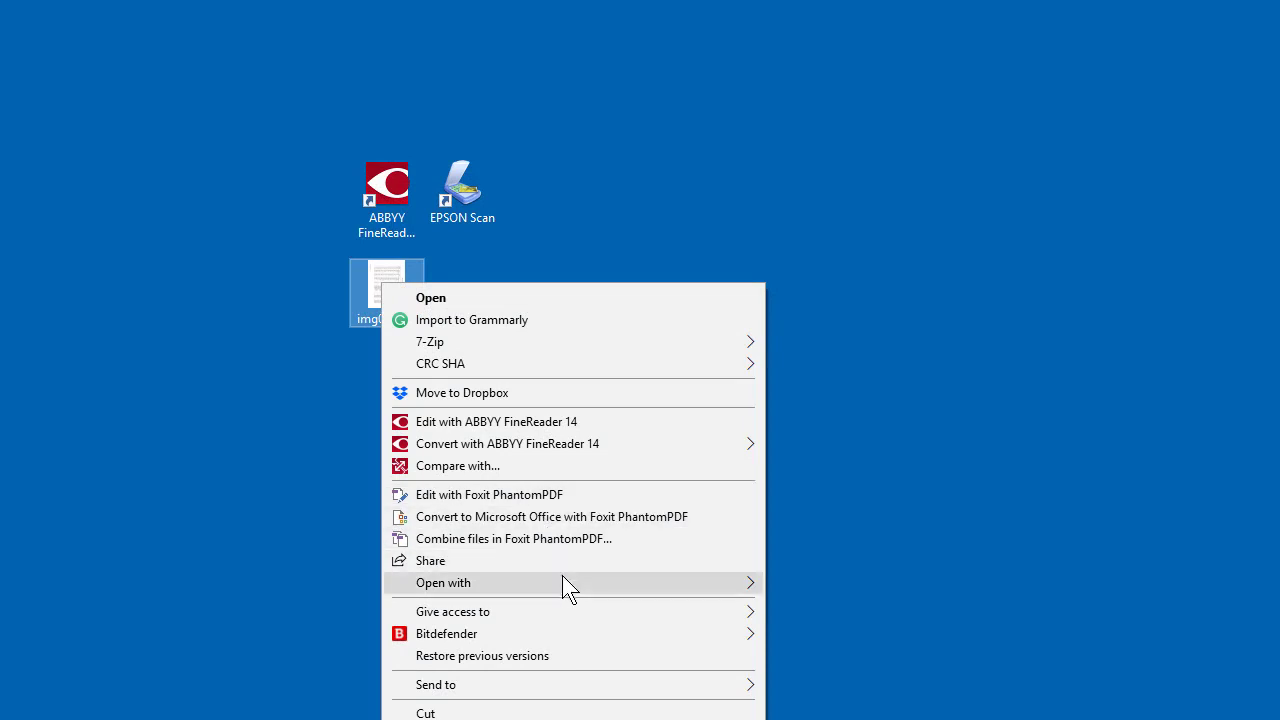
mouse_move(565, 580)
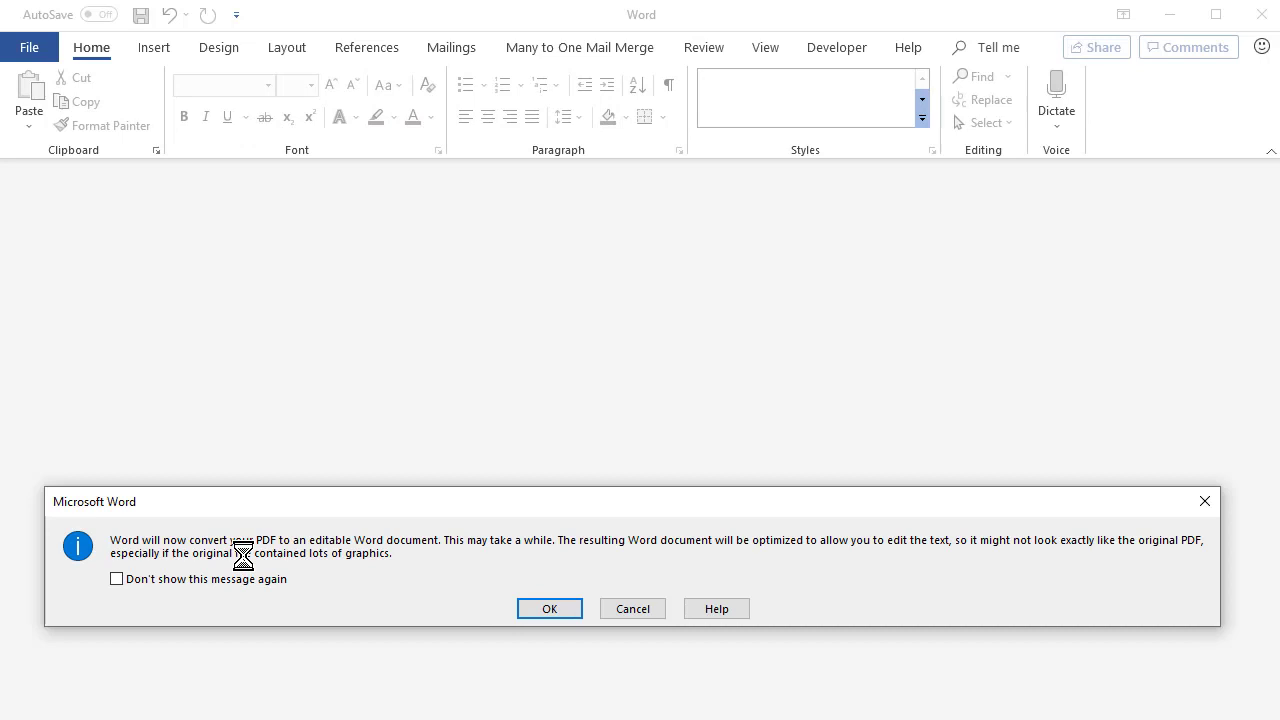
left_click(551, 609)
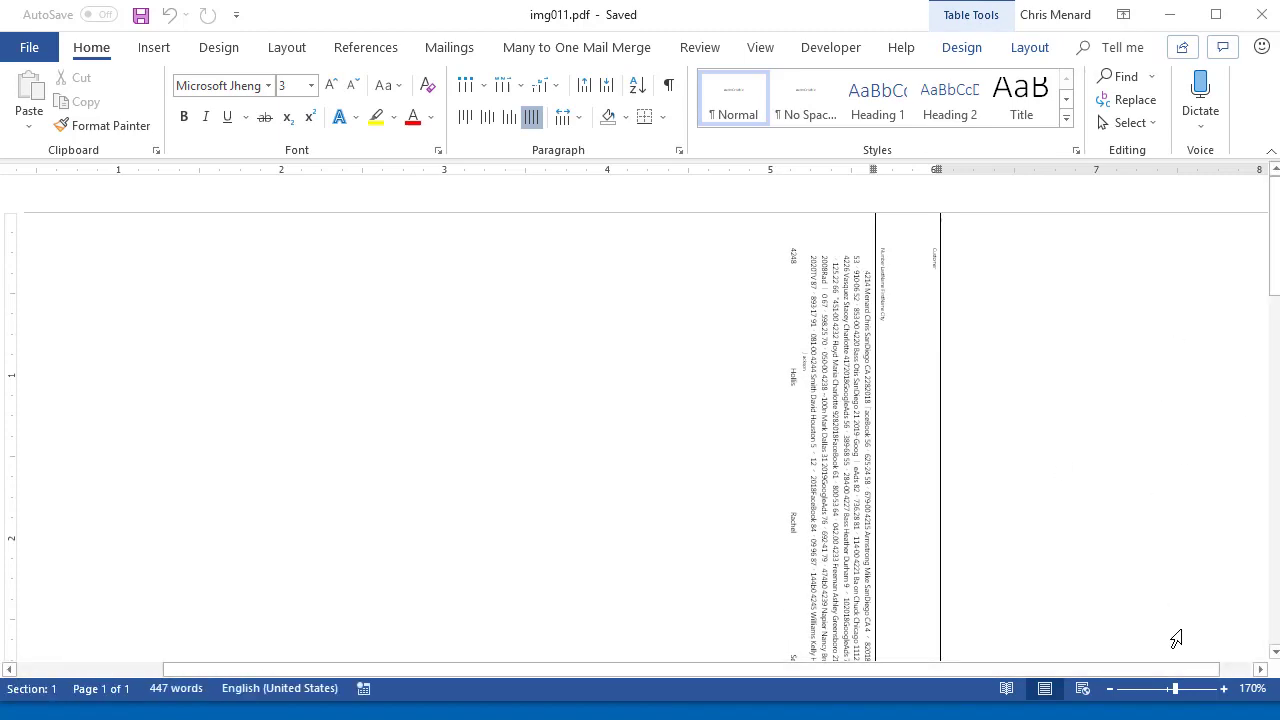
- Examine the enlarged Word conversion of img011.pdf from beginning to end, and close the document
left_click(1223, 689)
left_click(1223, 689)
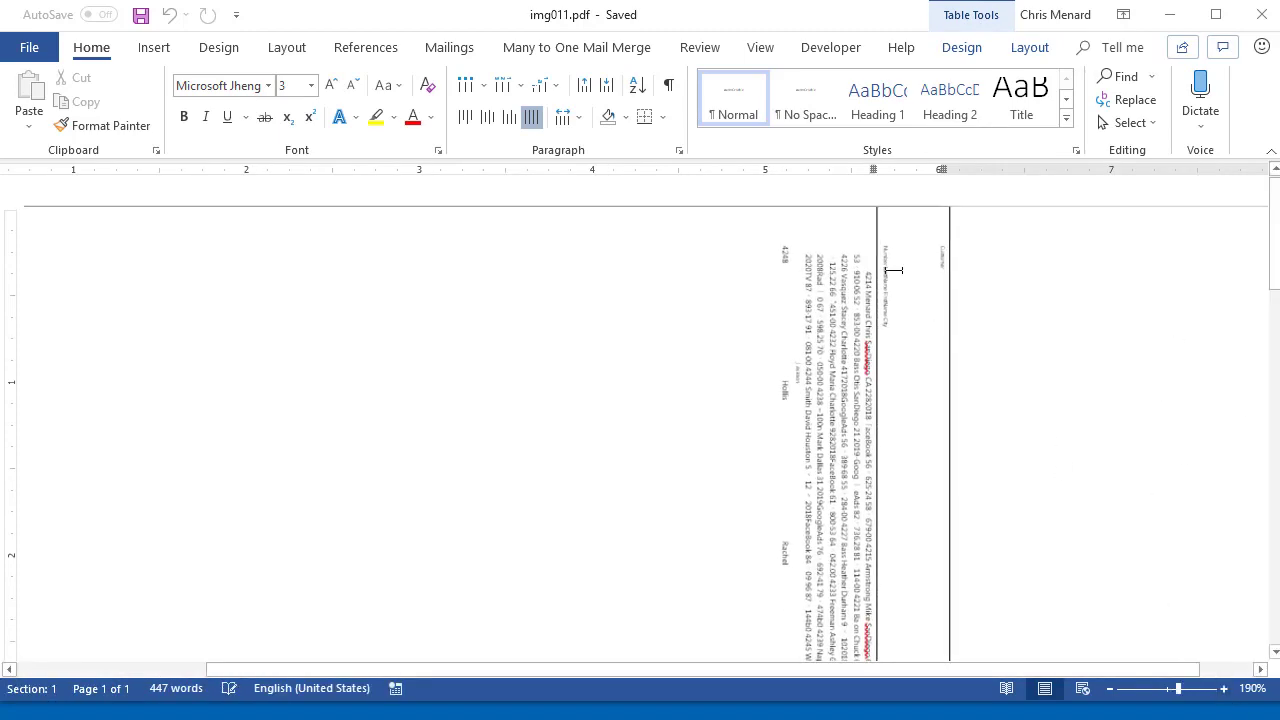
scroll(889, 317, "down", 5)
scroll(889, 317, "down", 15)
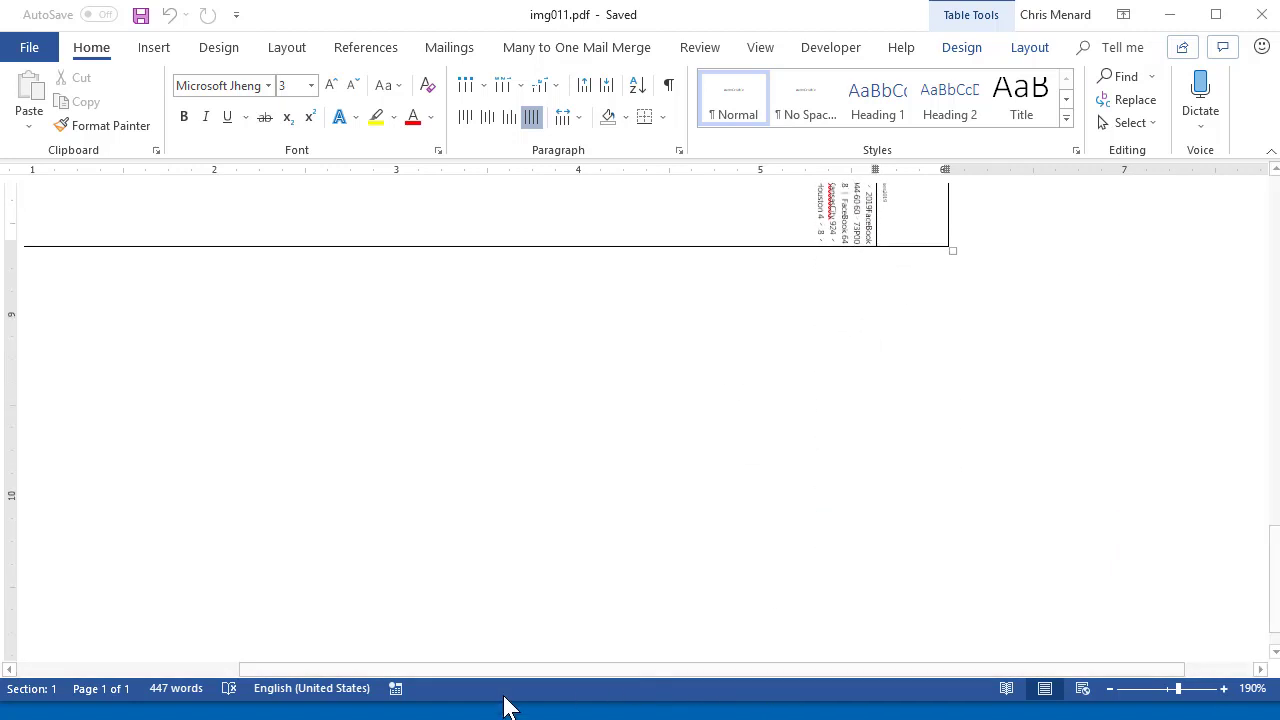
left_click_drag(511, 670, 386, 670)
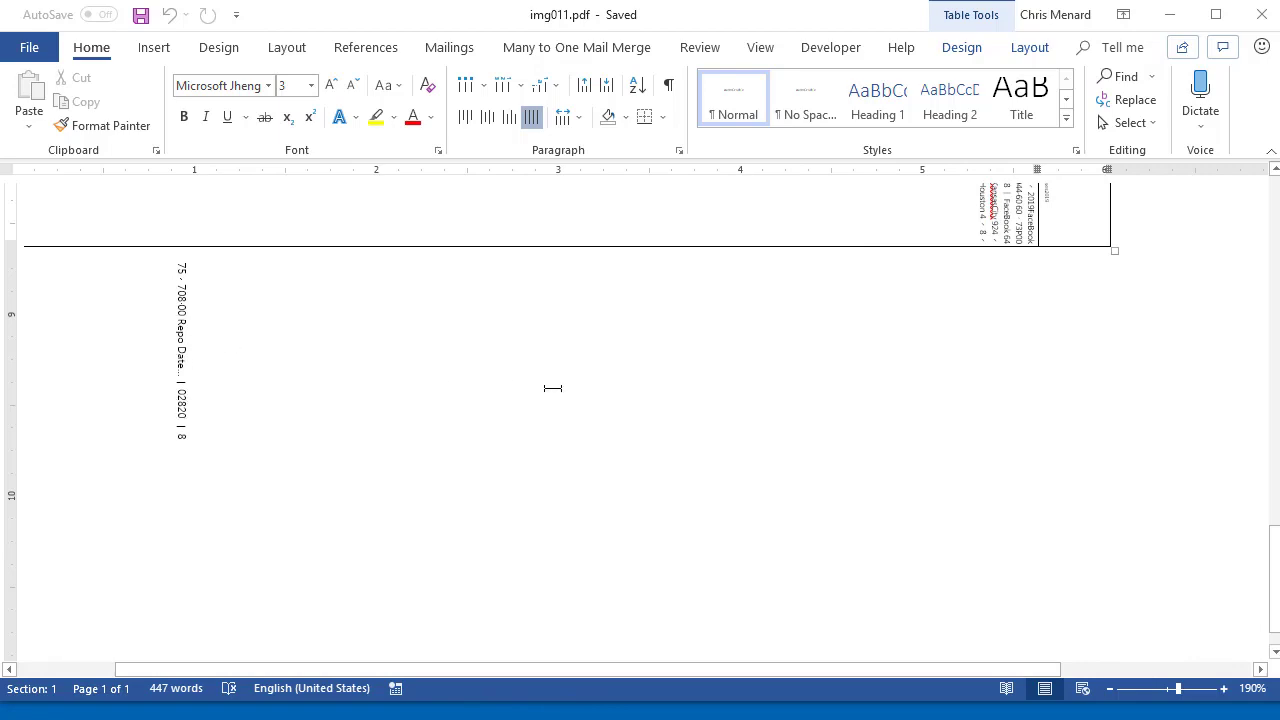
scroll(551, 386, "up", 10)
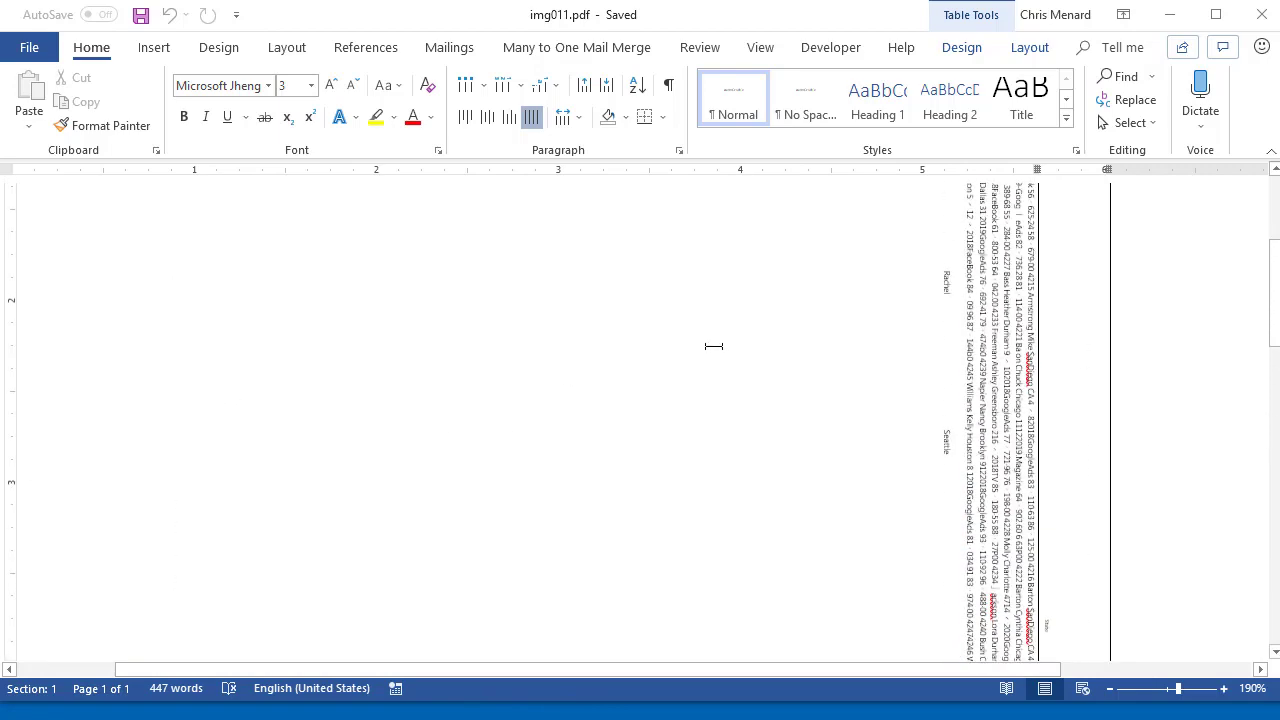
scroll(713, 346, "up", 5)
left_click(1274, 22)
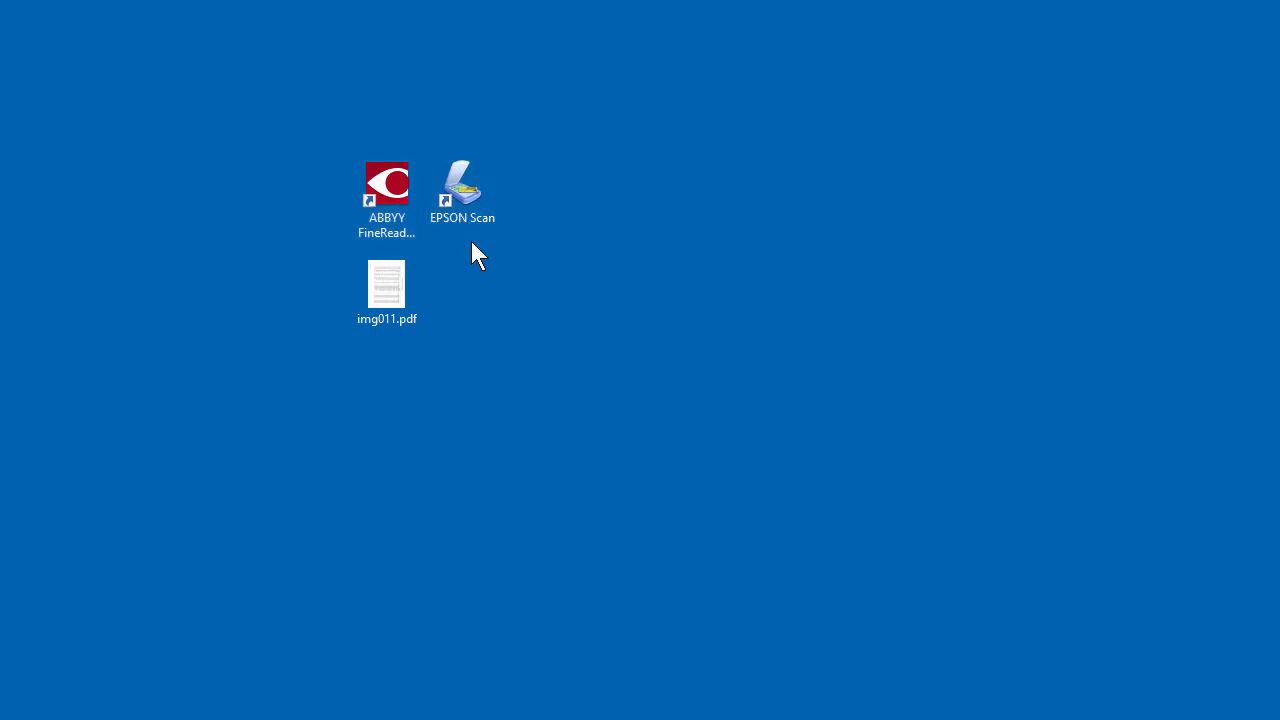
- Open ABBYY FineReader 14 and start a Scan to Microsoft Excel task
left_click(397, 186)
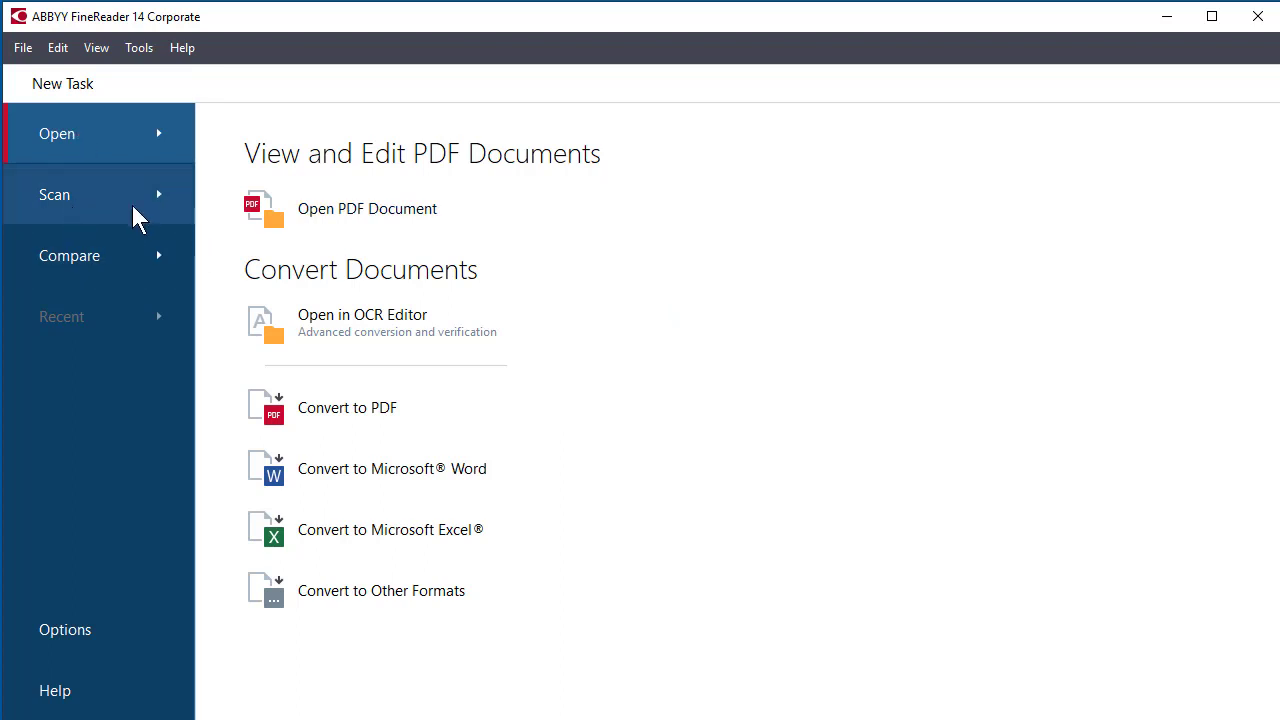
left_click(81, 196)
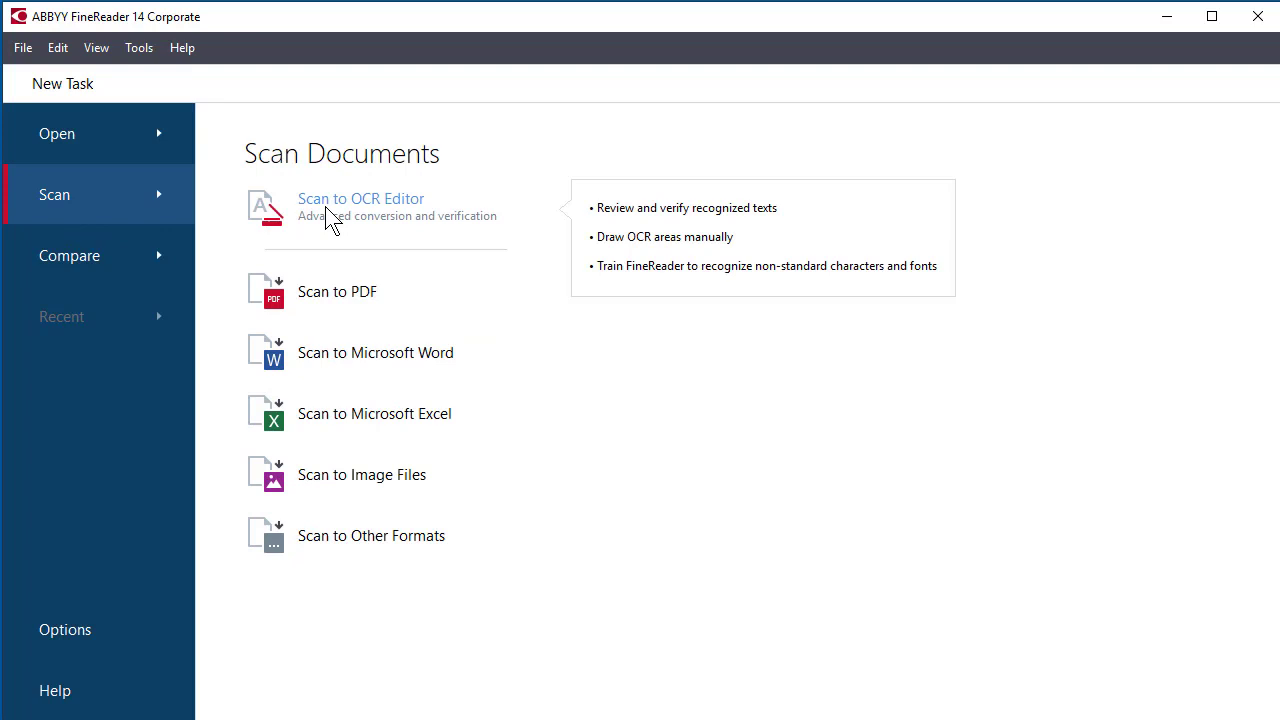
left_click(360, 414)
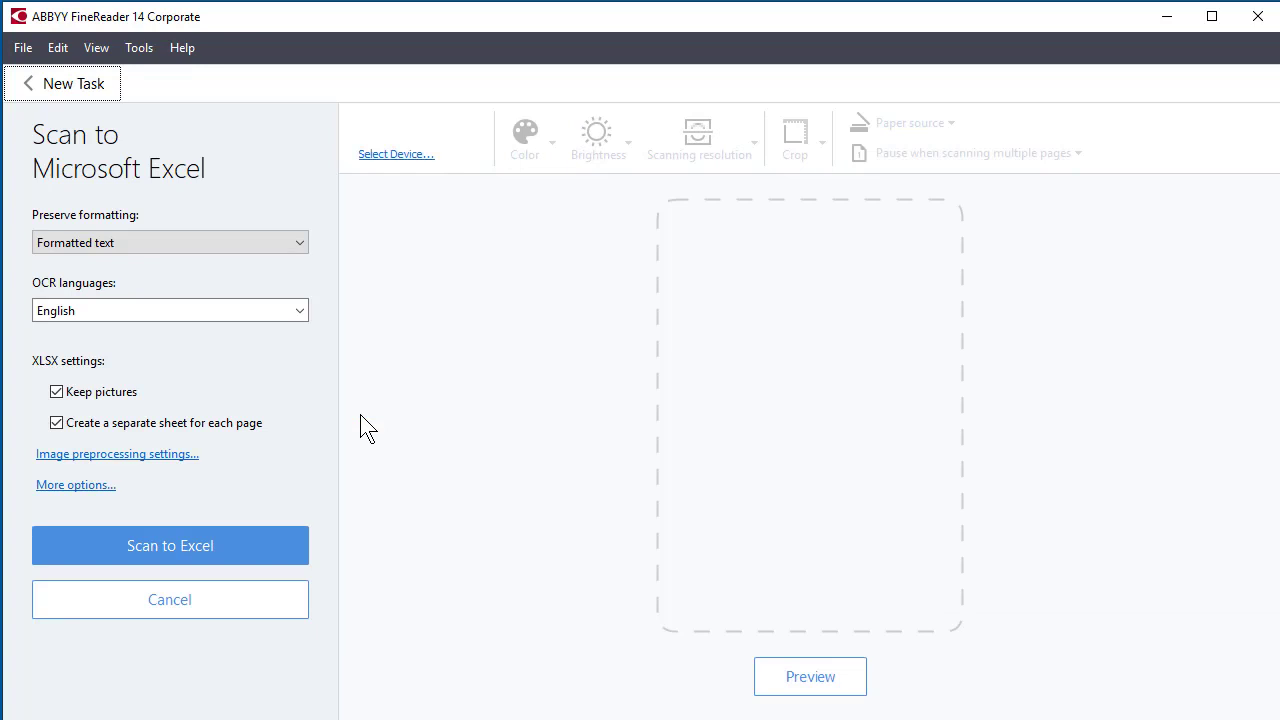
- Look up the available scanner device, and review the color mode and resolution choices for the scan
left_click(403, 158)
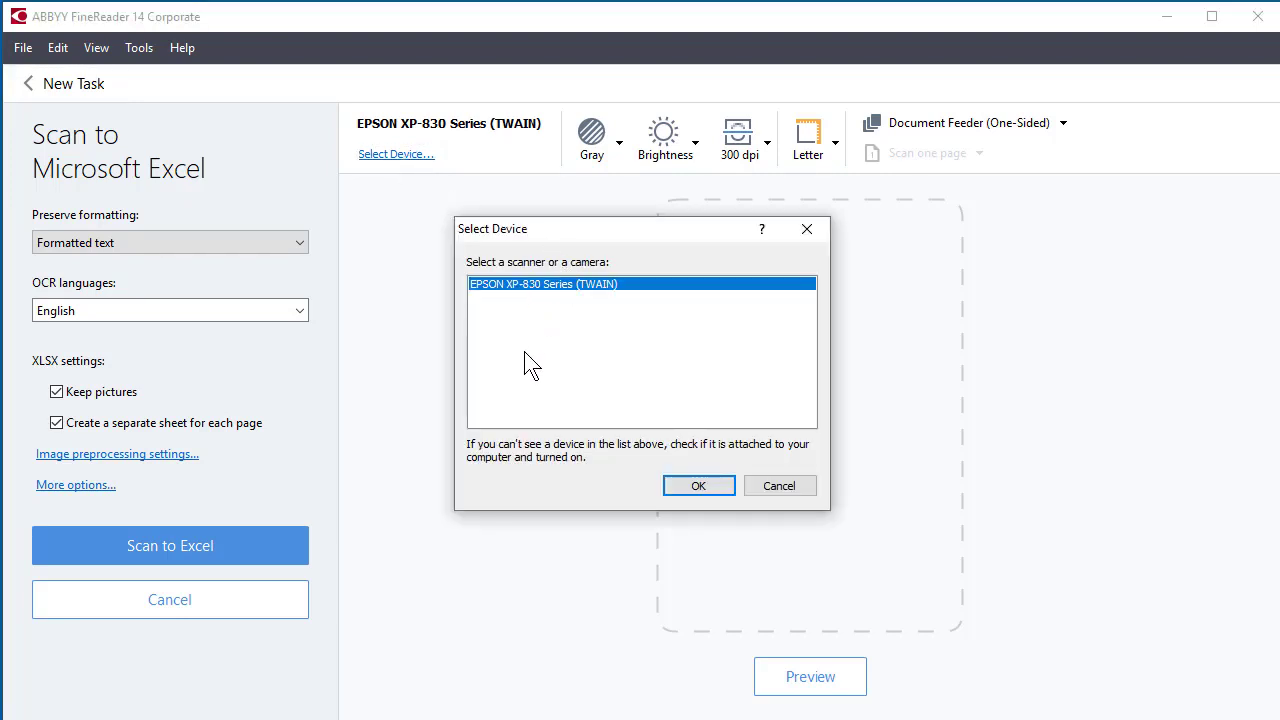
left_click(783, 490)
left_click(618, 160)
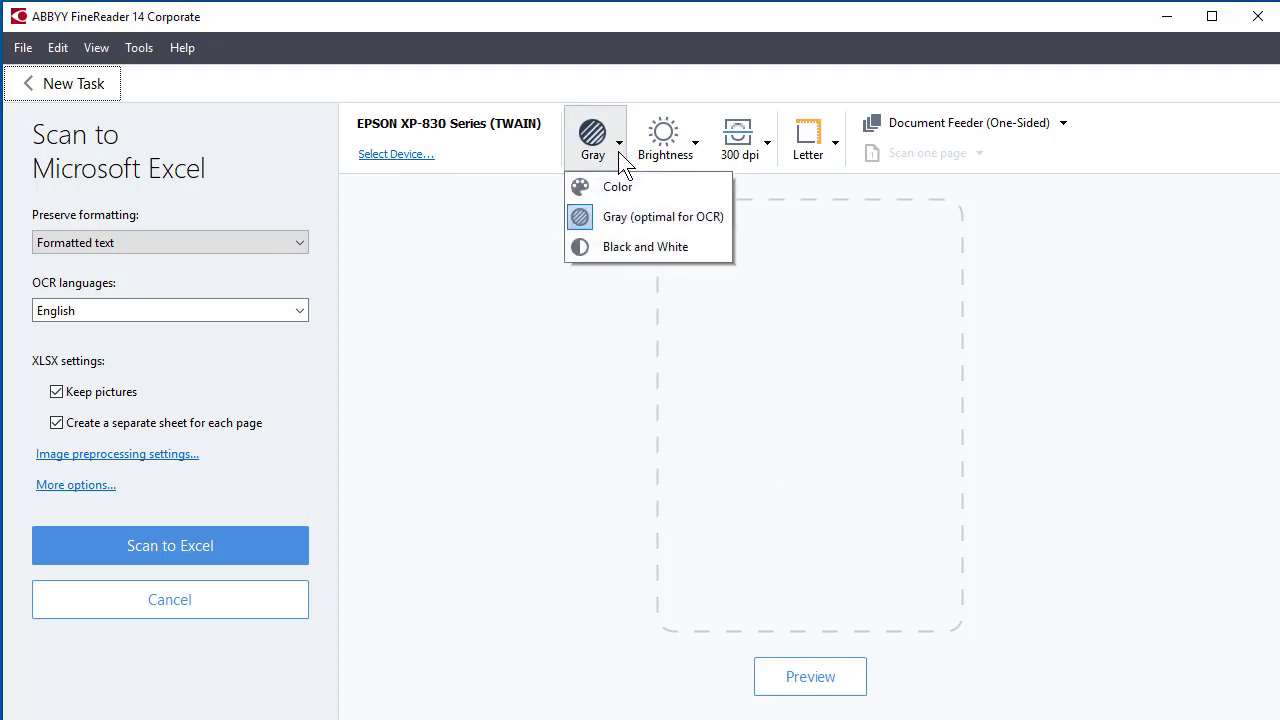
left_click(620, 154)
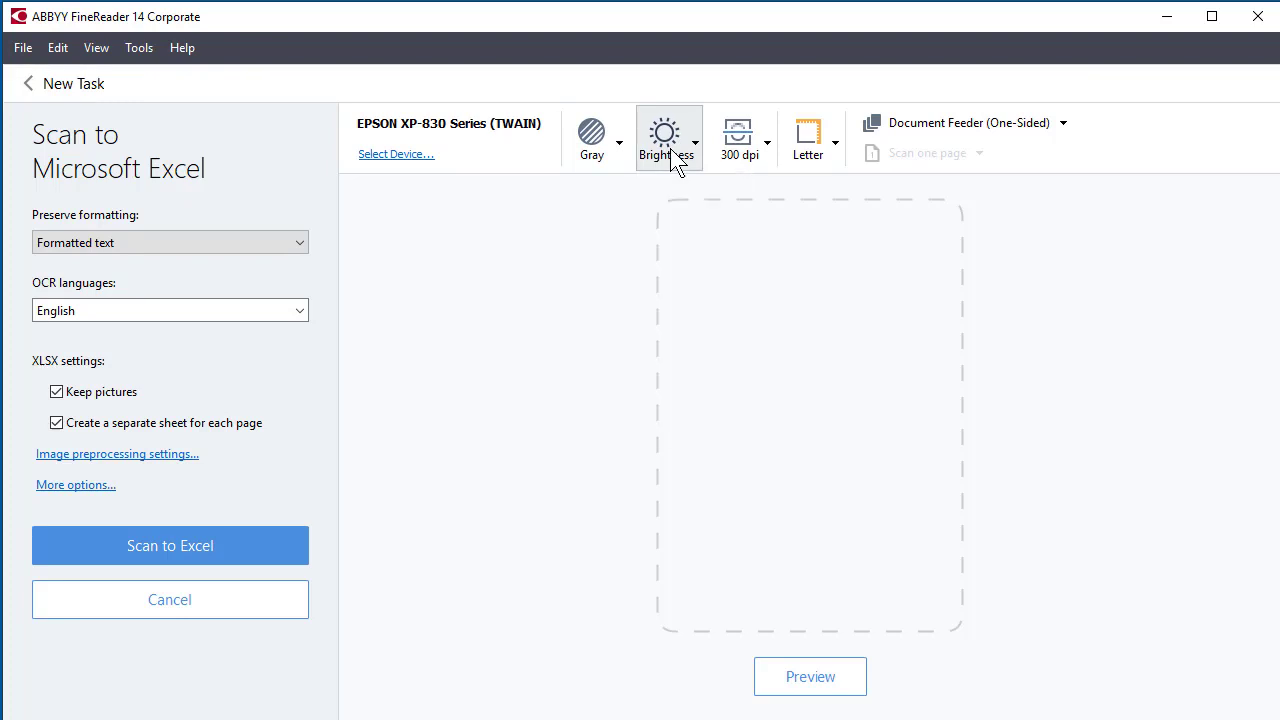
left_click(741, 162)
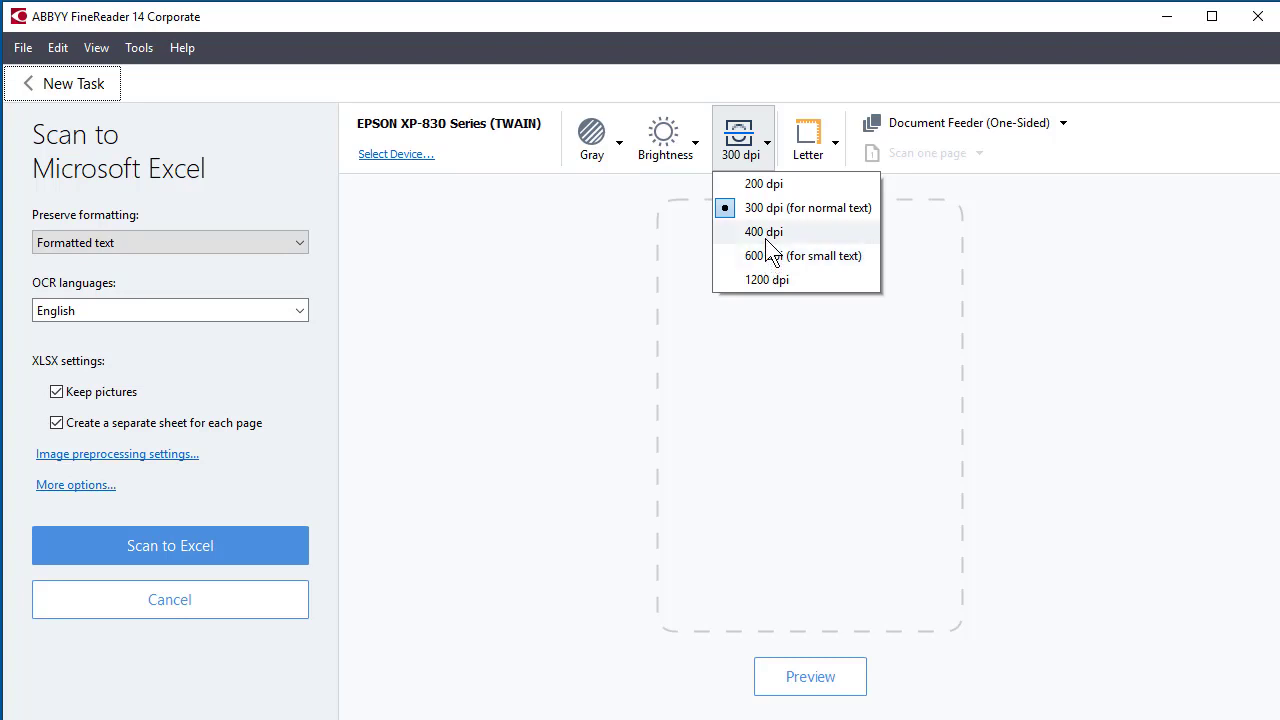
left_click(745, 160)
- Try A4 (210 x 297 mm) as the crop size, and set it back to Letter (11 x 8.5 in.)
left_click(810, 165)
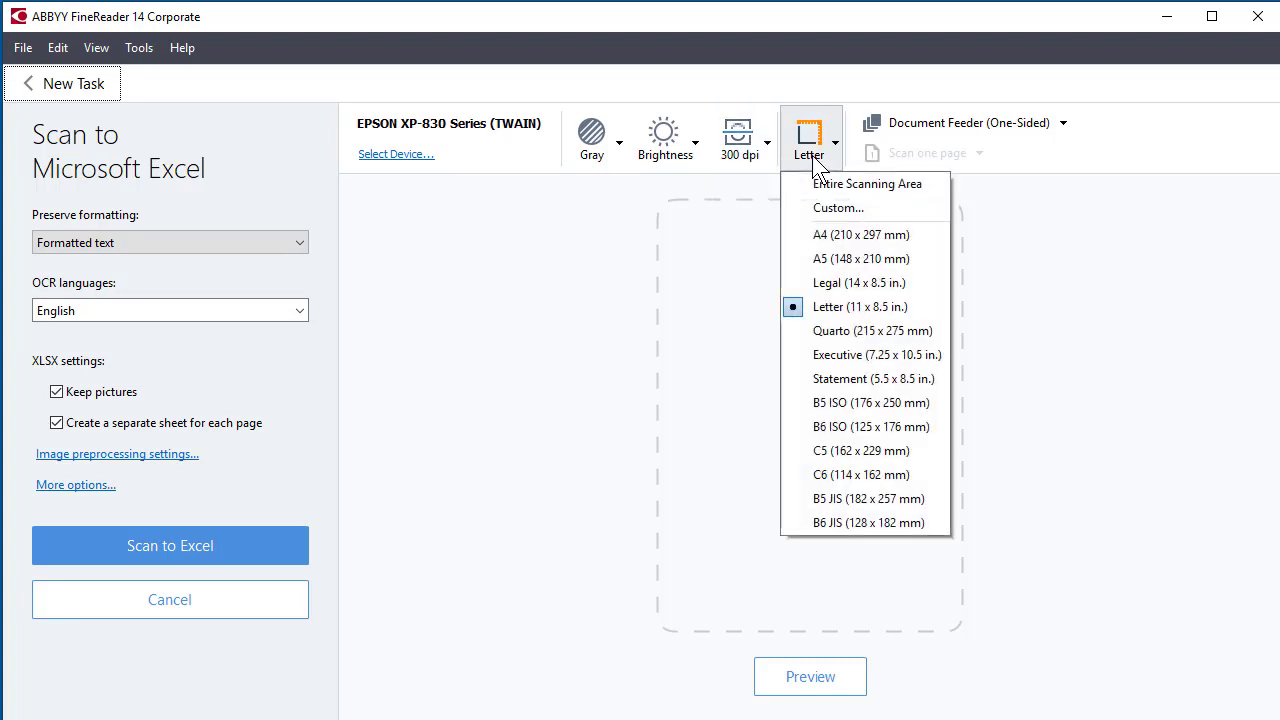
left_click(834, 236)
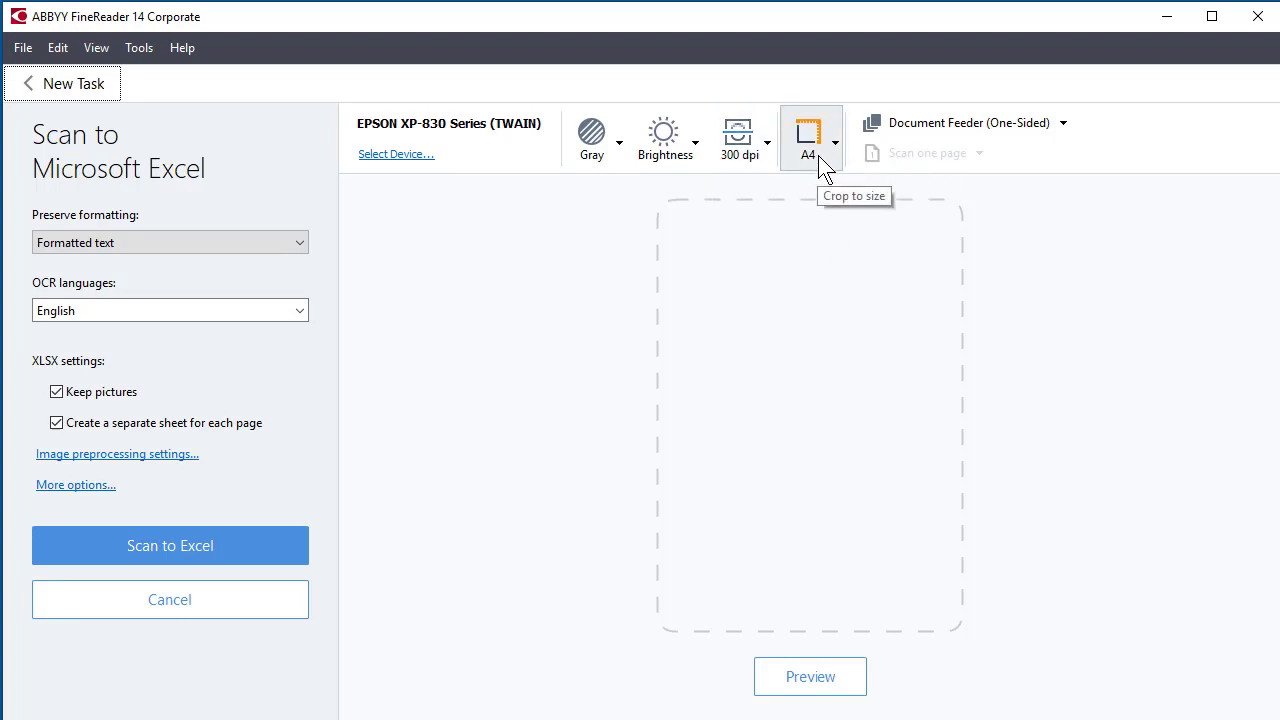
left_click(820, 155)
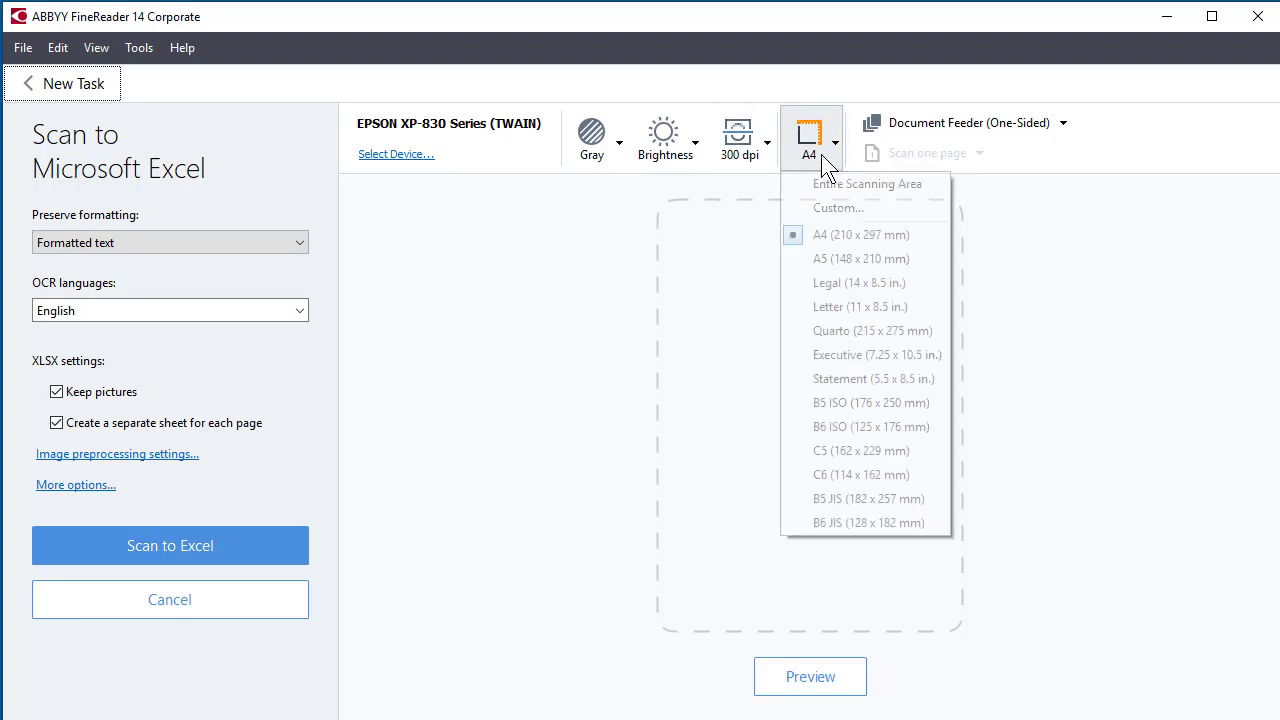
left_click(838, 310)
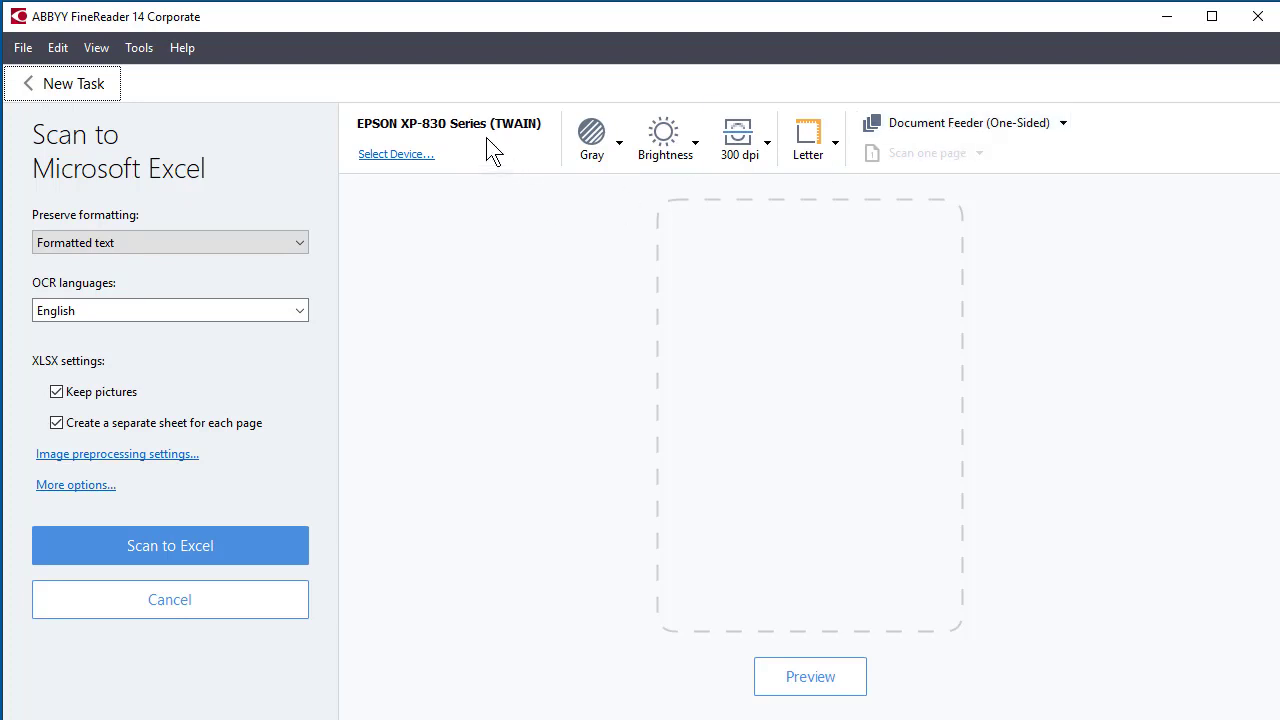
- Set the scanner's paper source to Flatbed
left_click(934, 118)
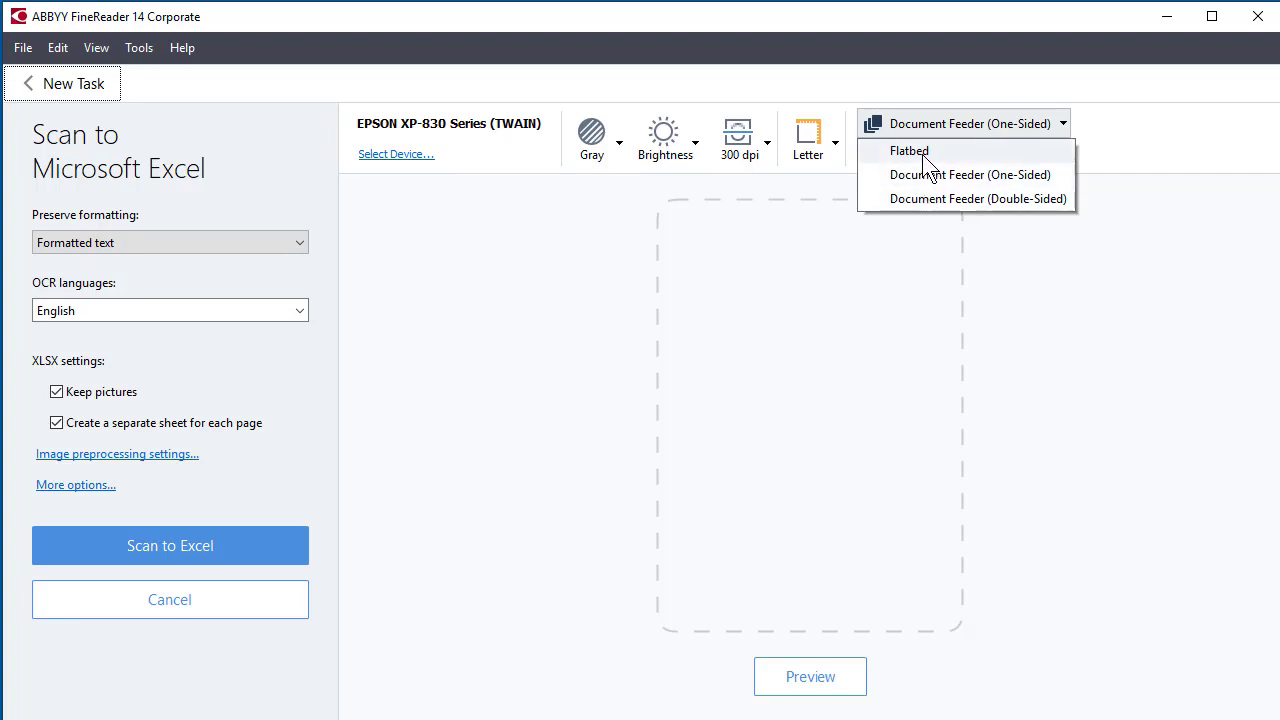
left_click(922, 154)
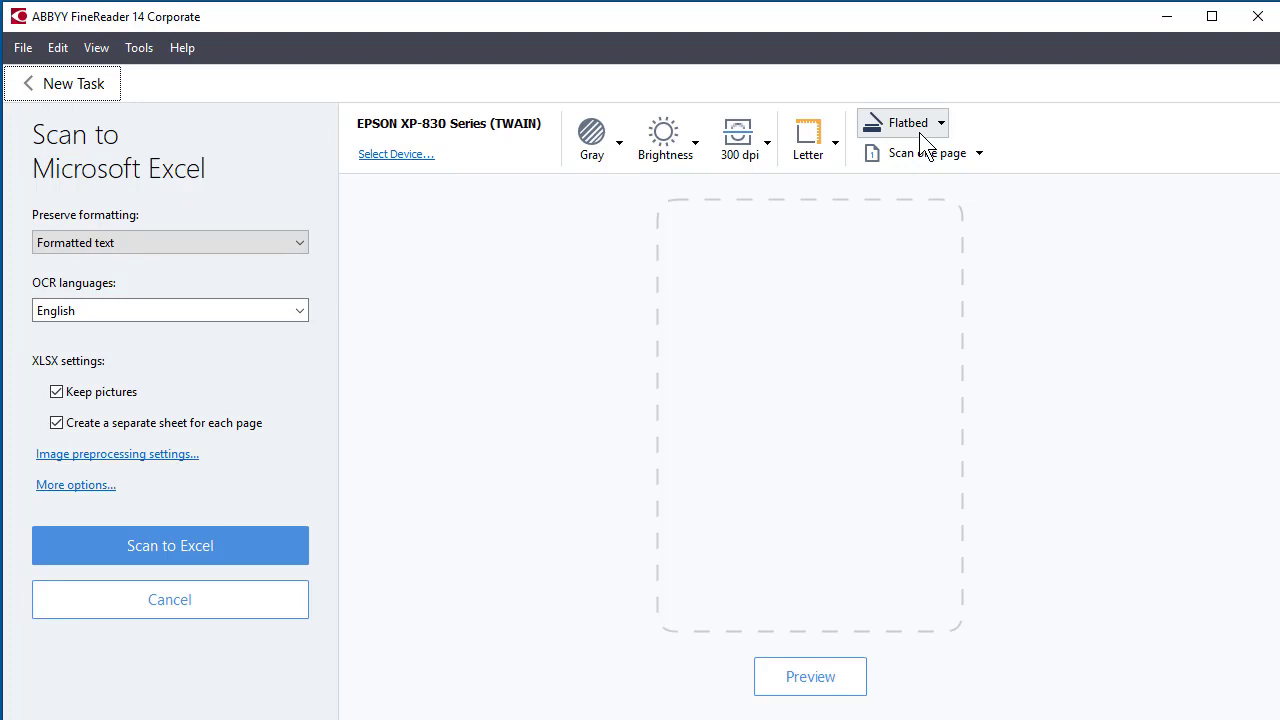
- Try a 10-second scanning interval between pages, and return the setting to Scan one page
left_click(940, 160)
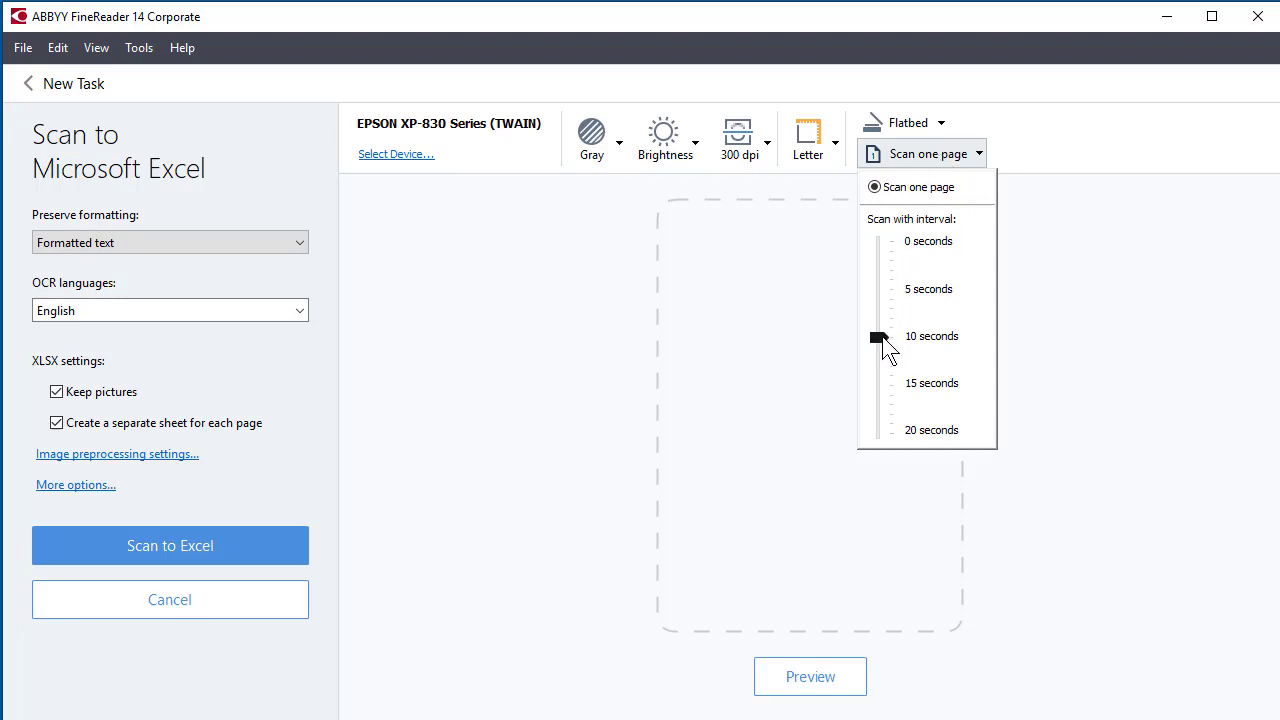
left_click_drag(881, 292, 881, 337)
mouse_move(883, 337)
left_mouse_down()
mouse_move(872, 382)
mouse_move(878, 338)
left_mouse_up()
left_click(979, 154)
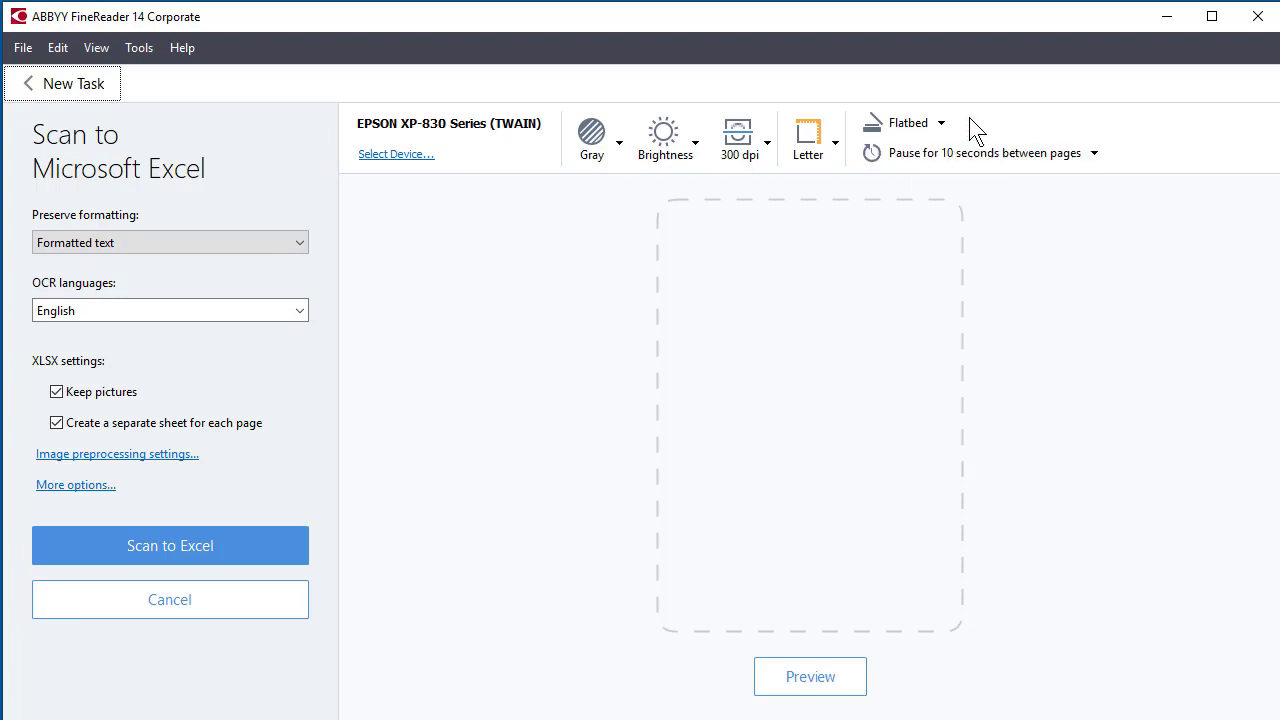
left_click(932, 155)
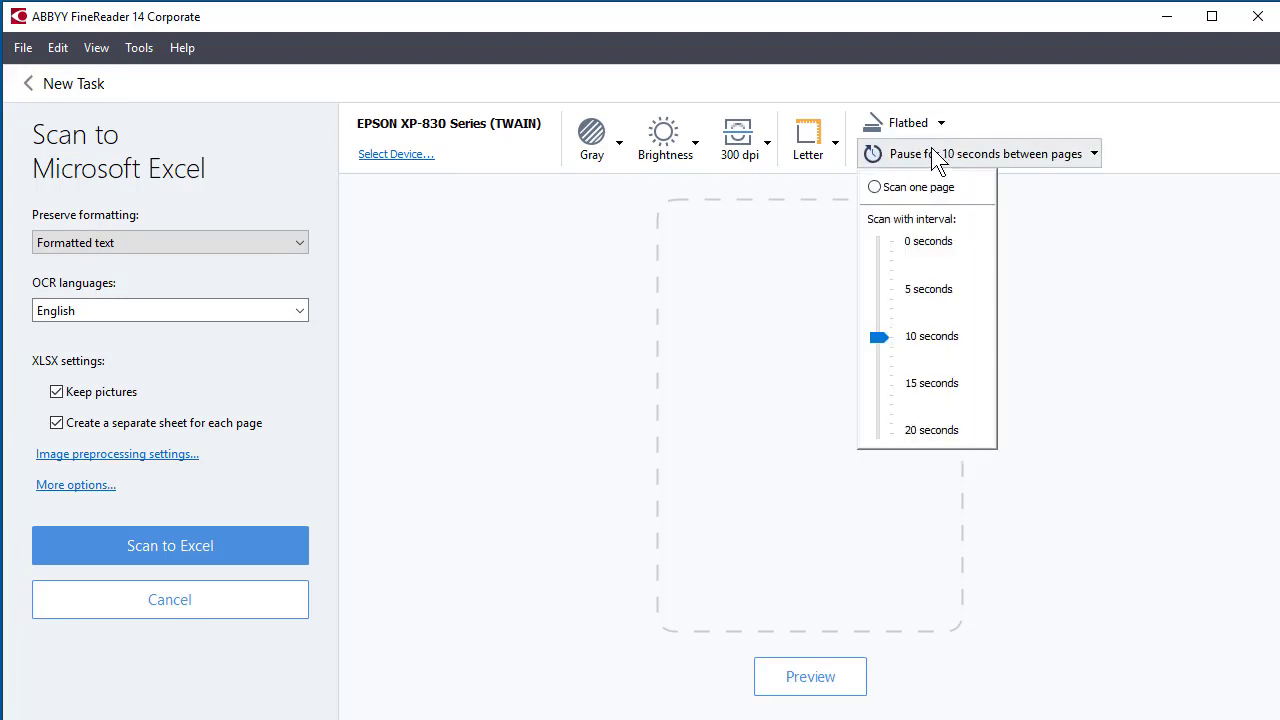
left_click(876, 188)
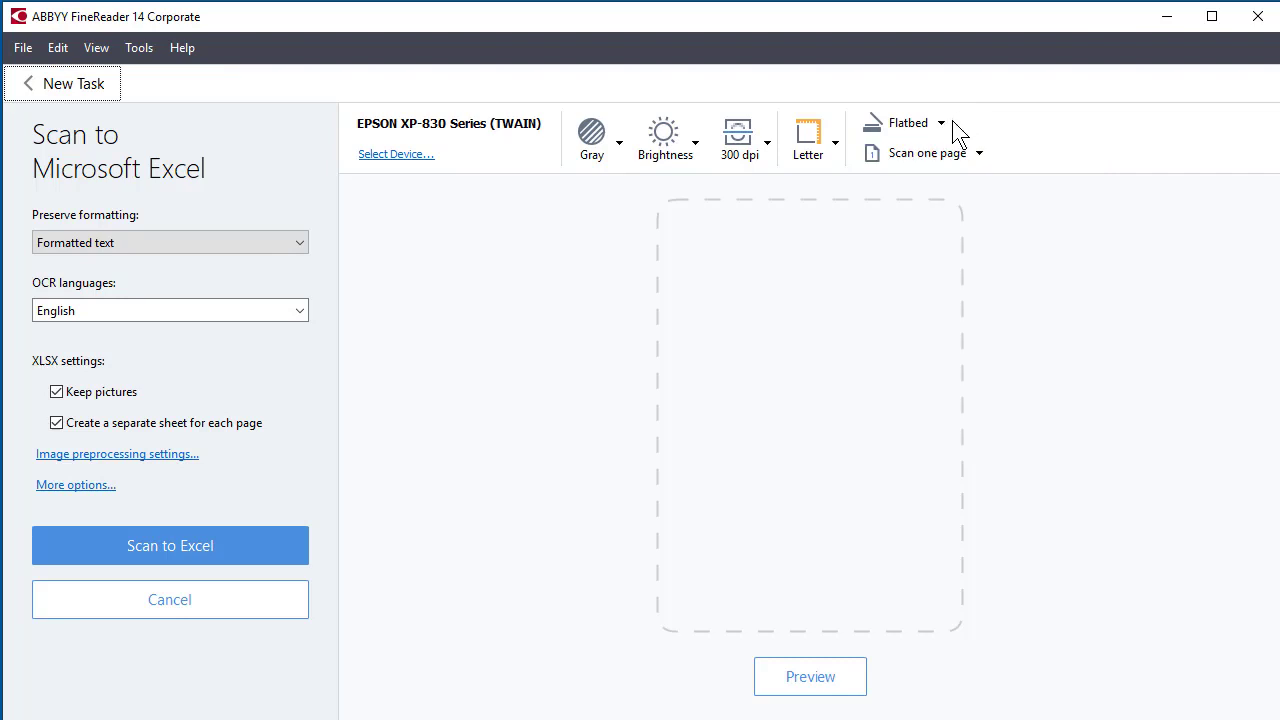
- Keep Formatted text as the formatting mode, and try turning Keep pictures off before enabling it again
left_click(141, 238)
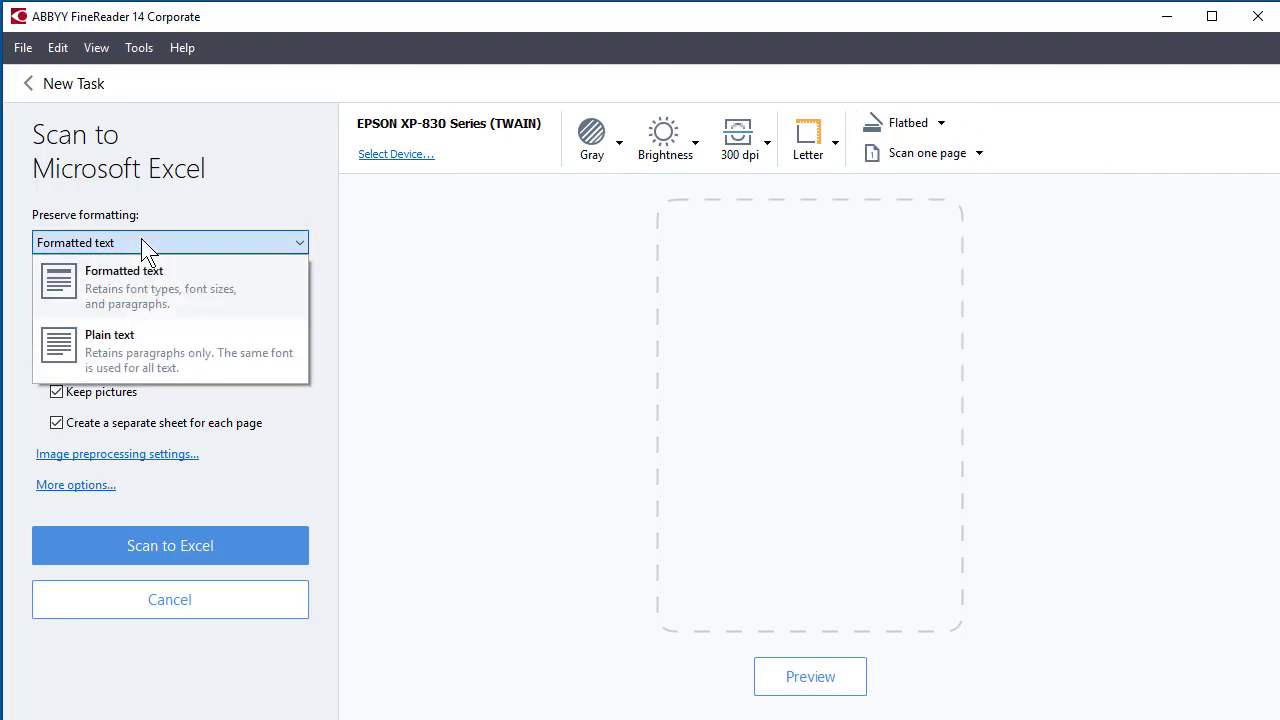
left_click(125, 244)
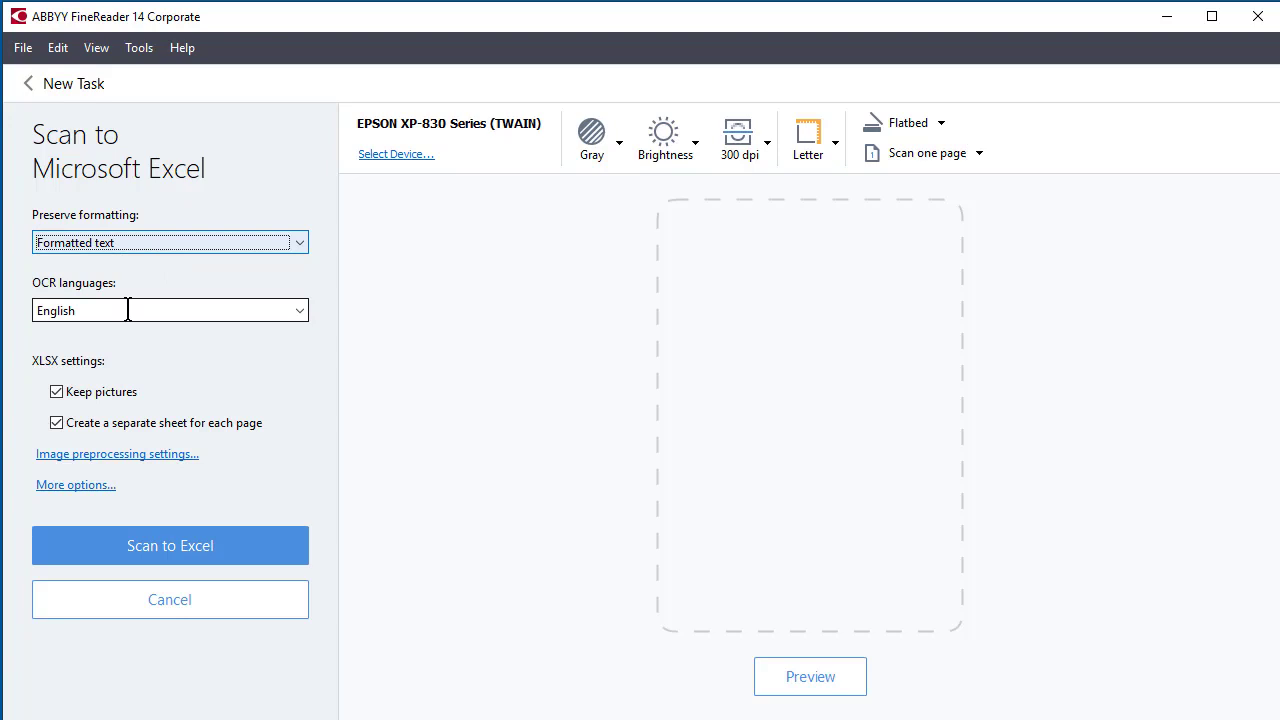
left_click(57, 394)
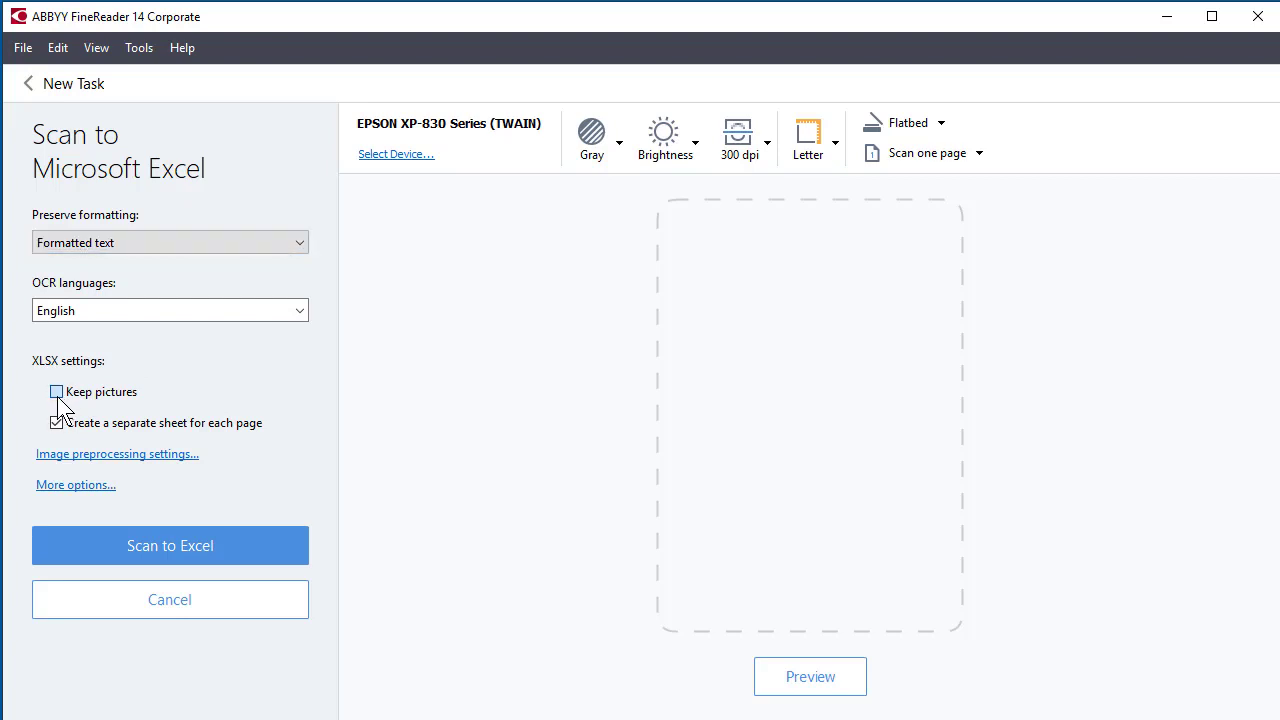
left_click(58, 395)
left_click(139, 432)
- Scan a single page to Excel and finish scanning, cancelling the automatic save of the result
left_click(196, 540)
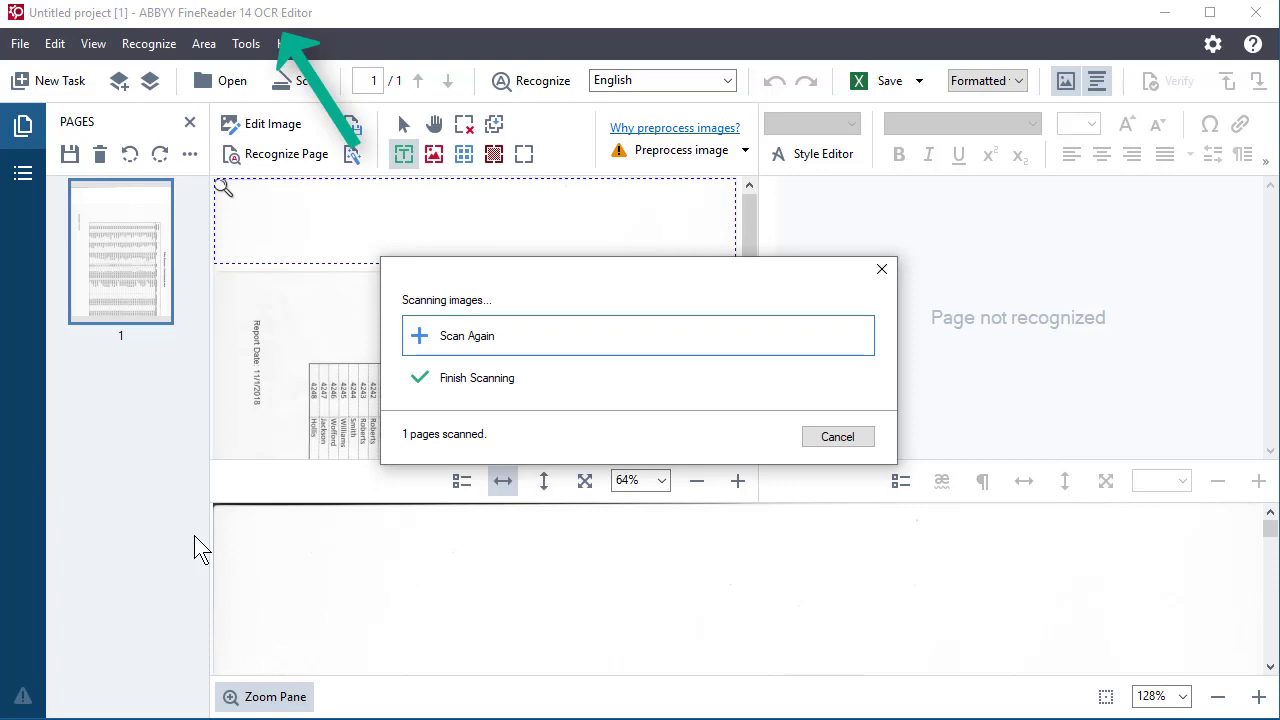
left_click(496, 378)
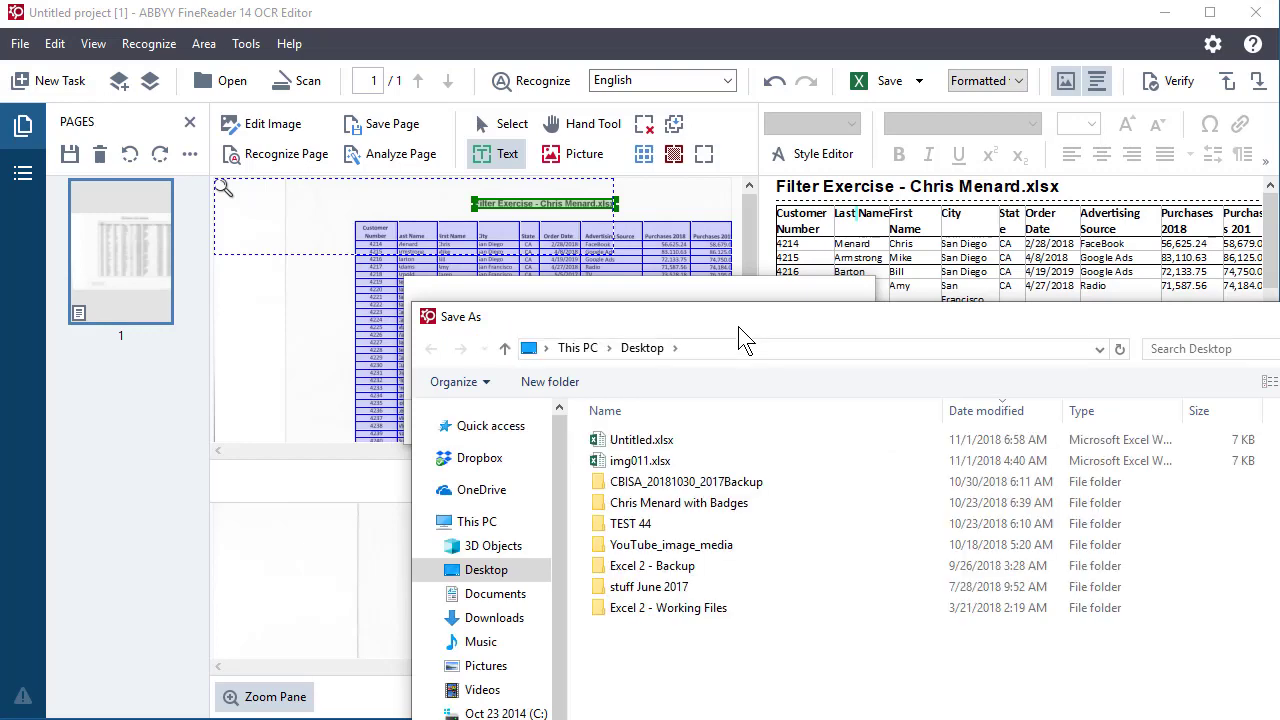
left_click_drag(735, 265, 497, 117)
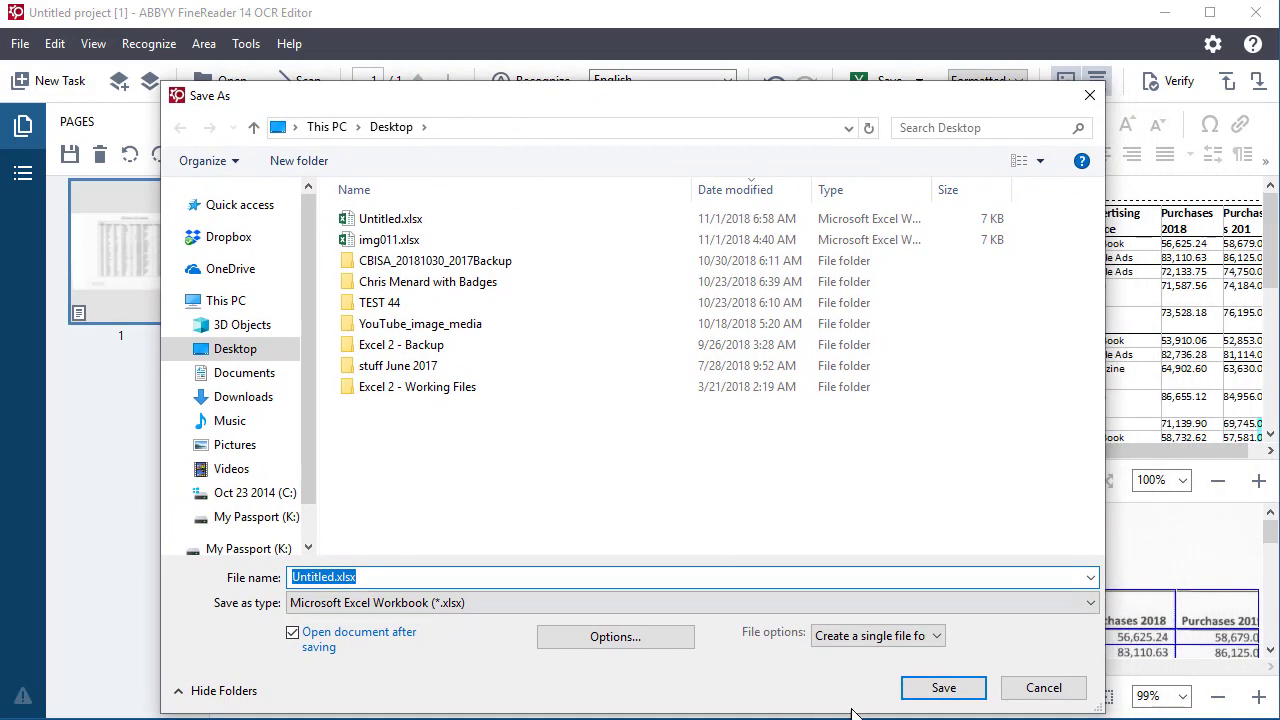
left_click(1032, 690)
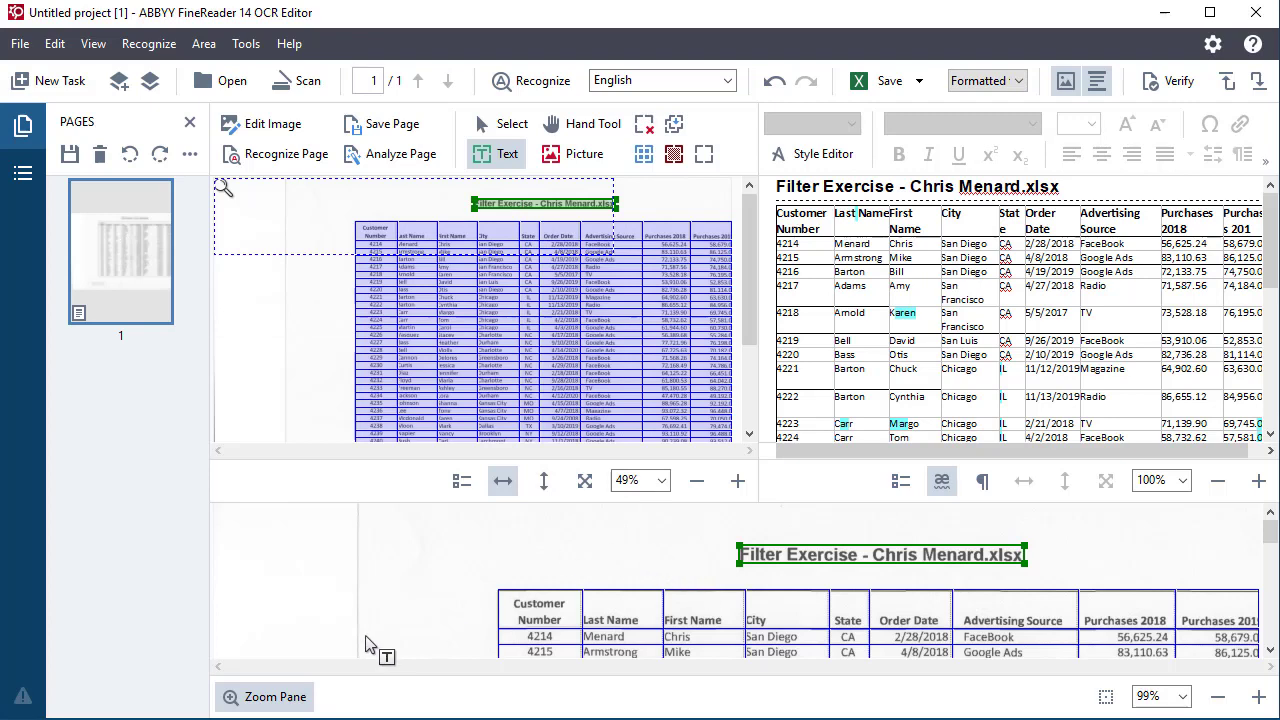
- Hide the Zoom Pane and widen the scanned page image area beside the recognized text
left_click(270, 697)
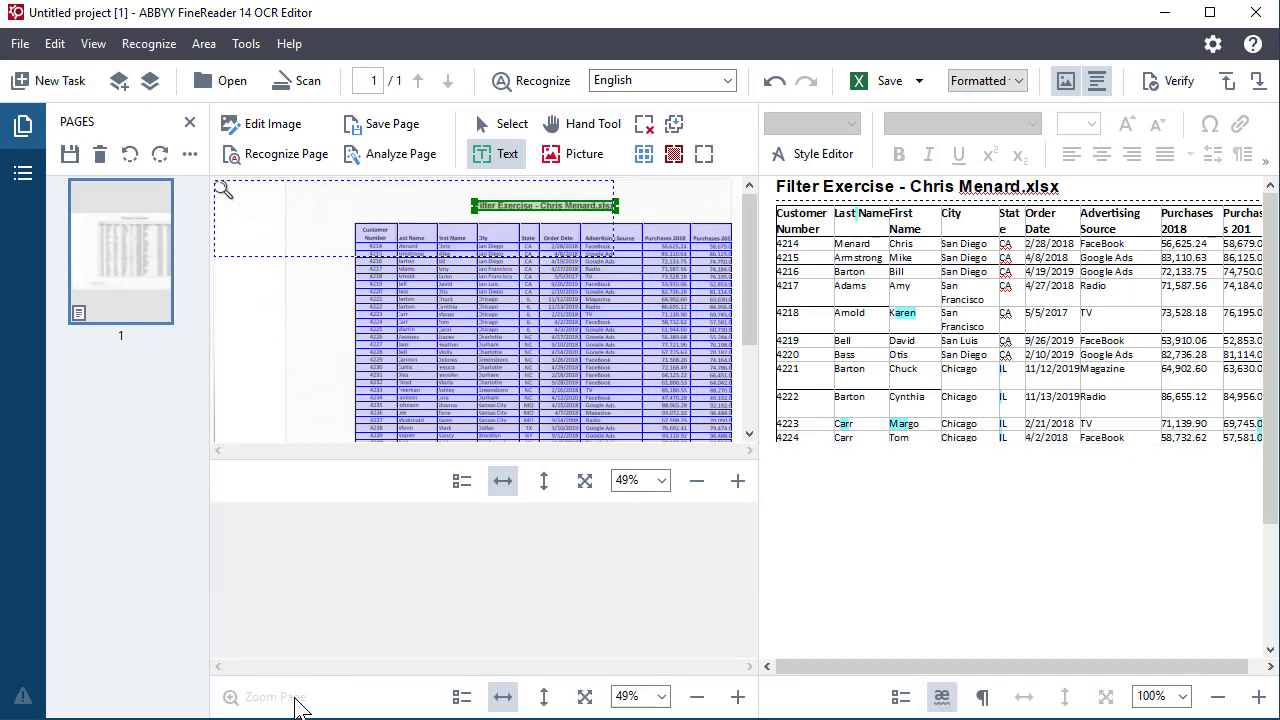
left_click(297, 703)
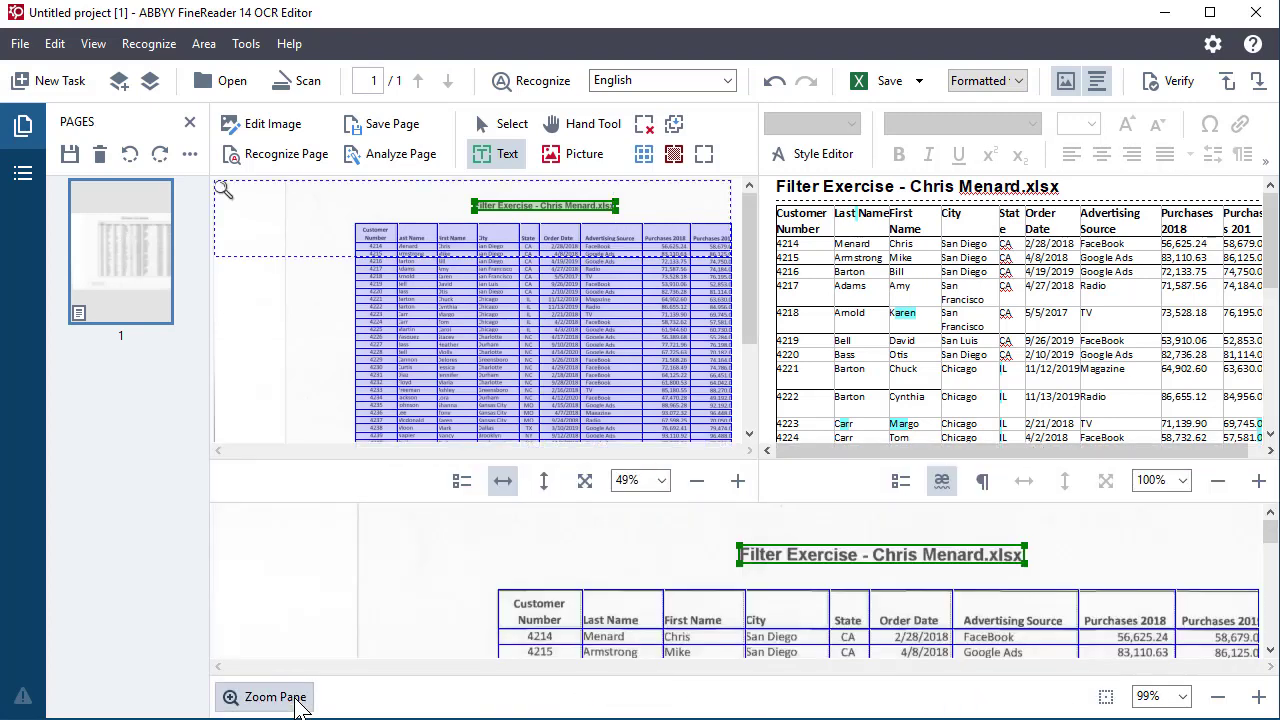
left_click(297, 703)
left_click(297, 703)
left_click(265, 698)
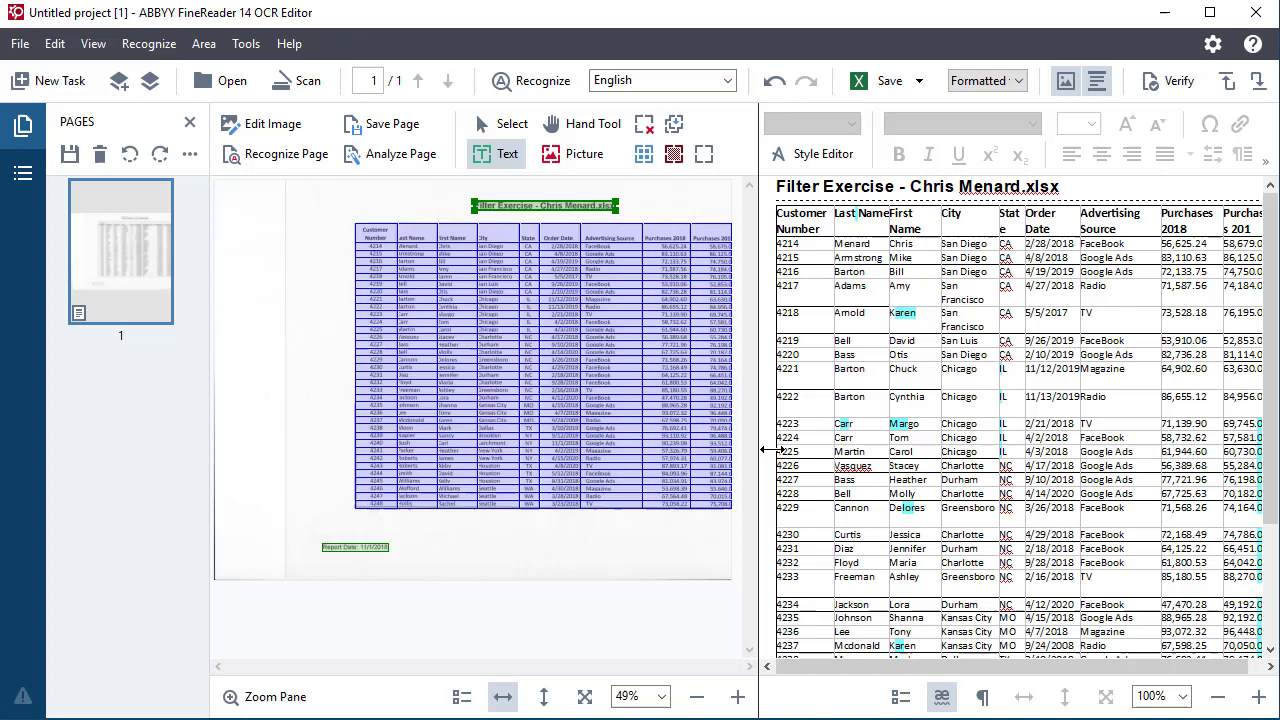
left_click_drag(771, 450, 836, 425)
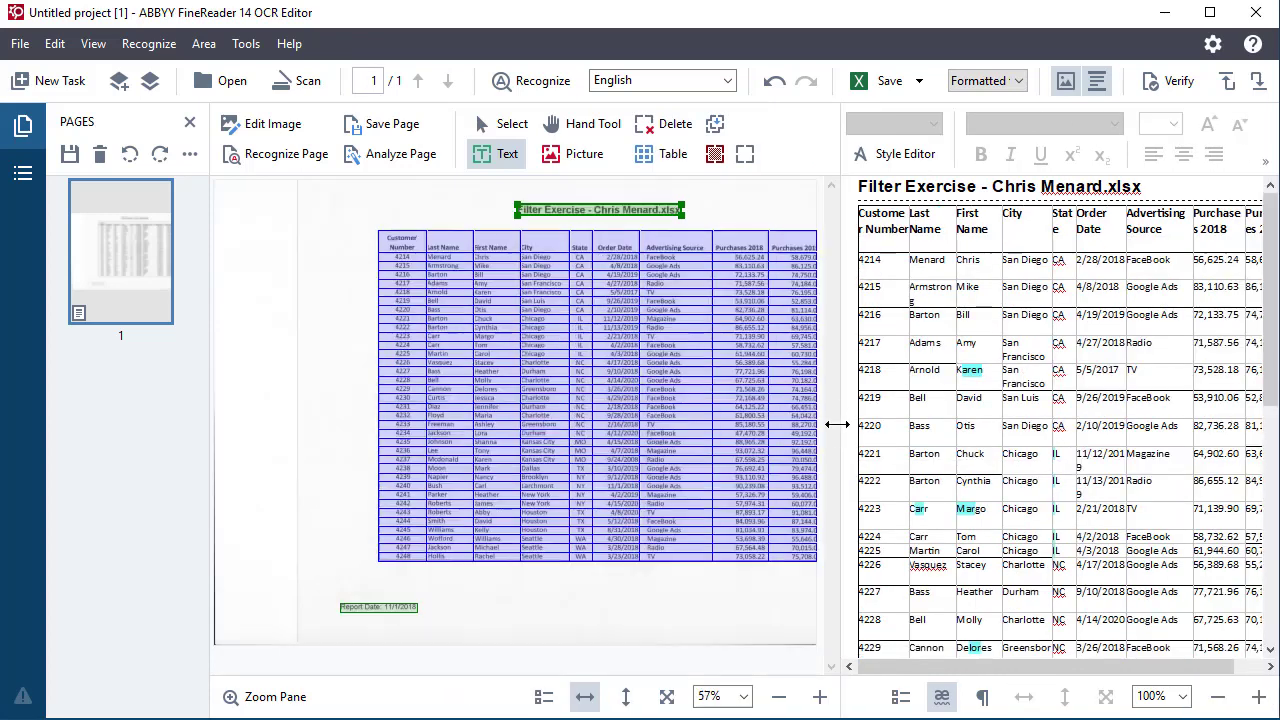
- Save the recognized table to the Desktop as an Excel workbook named with "Test", the presenter's first name and "SCAN"
left_click(877, 87)
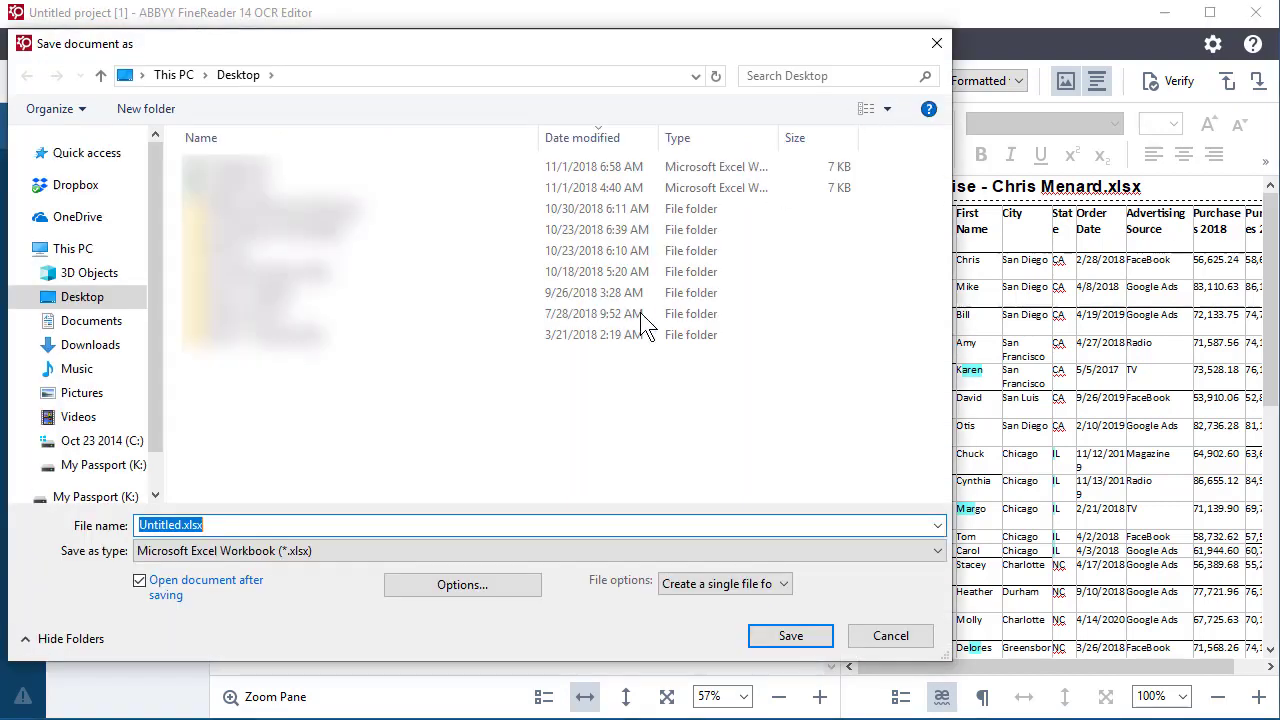
type("Test C")
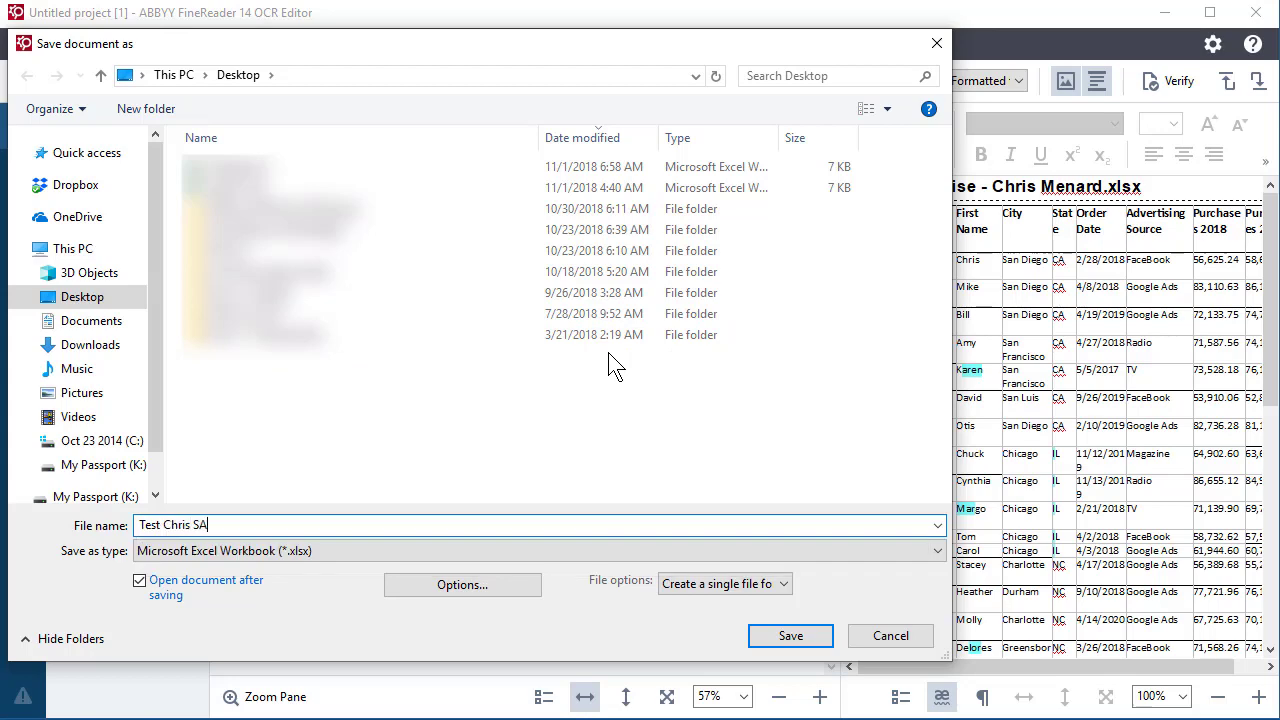
type("hris SCAN")
key("Return")
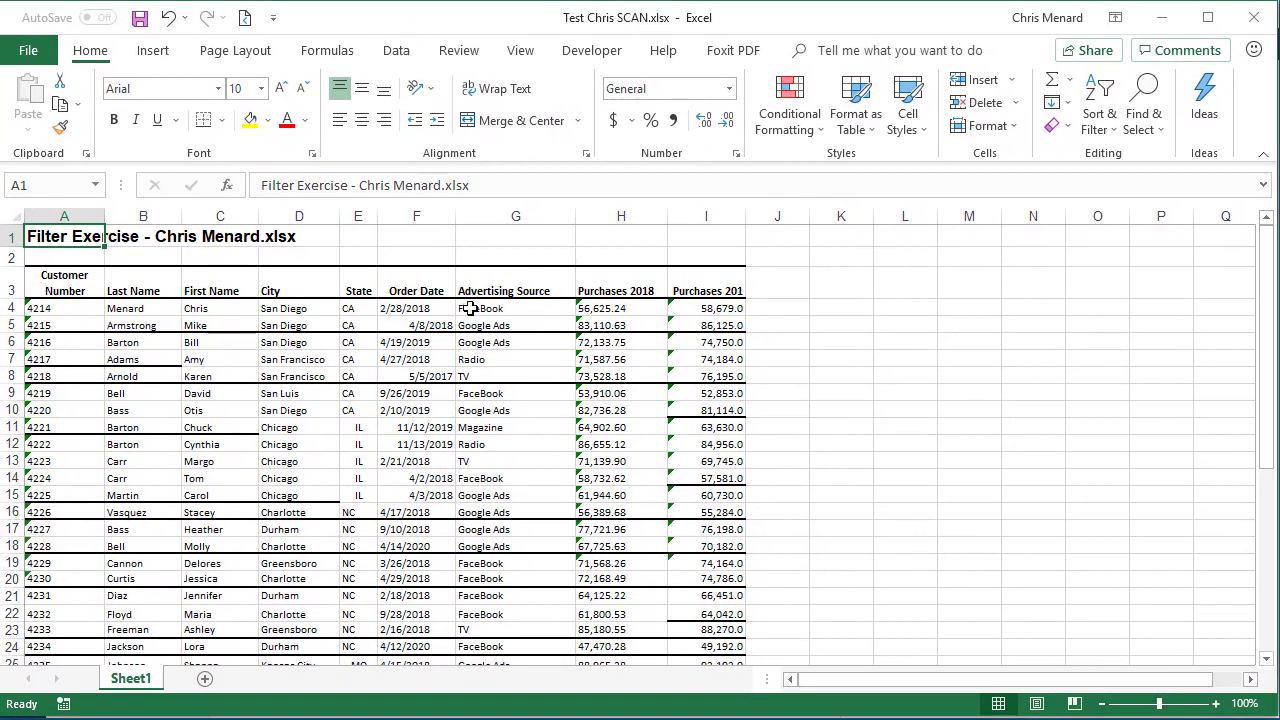
- Remove all cell borders from the entire worksheet of the scanned table in Excel
left_click(495, 325)
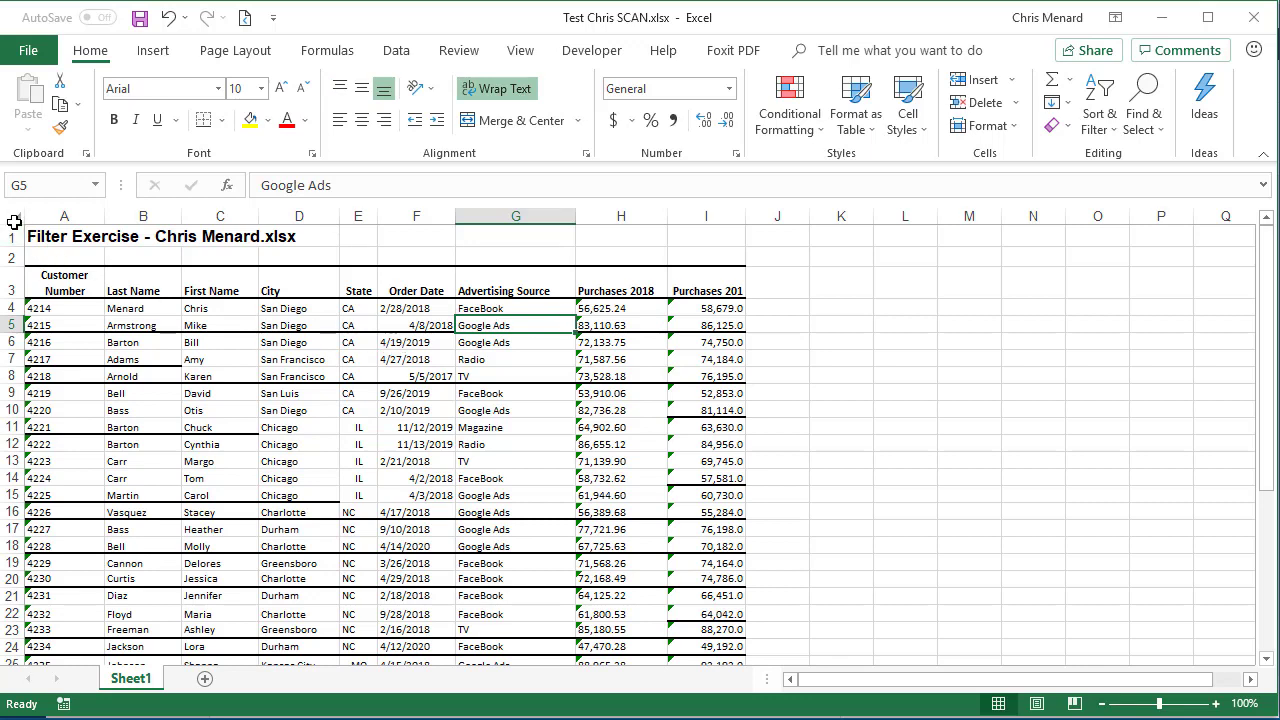
left_click(13, 218)
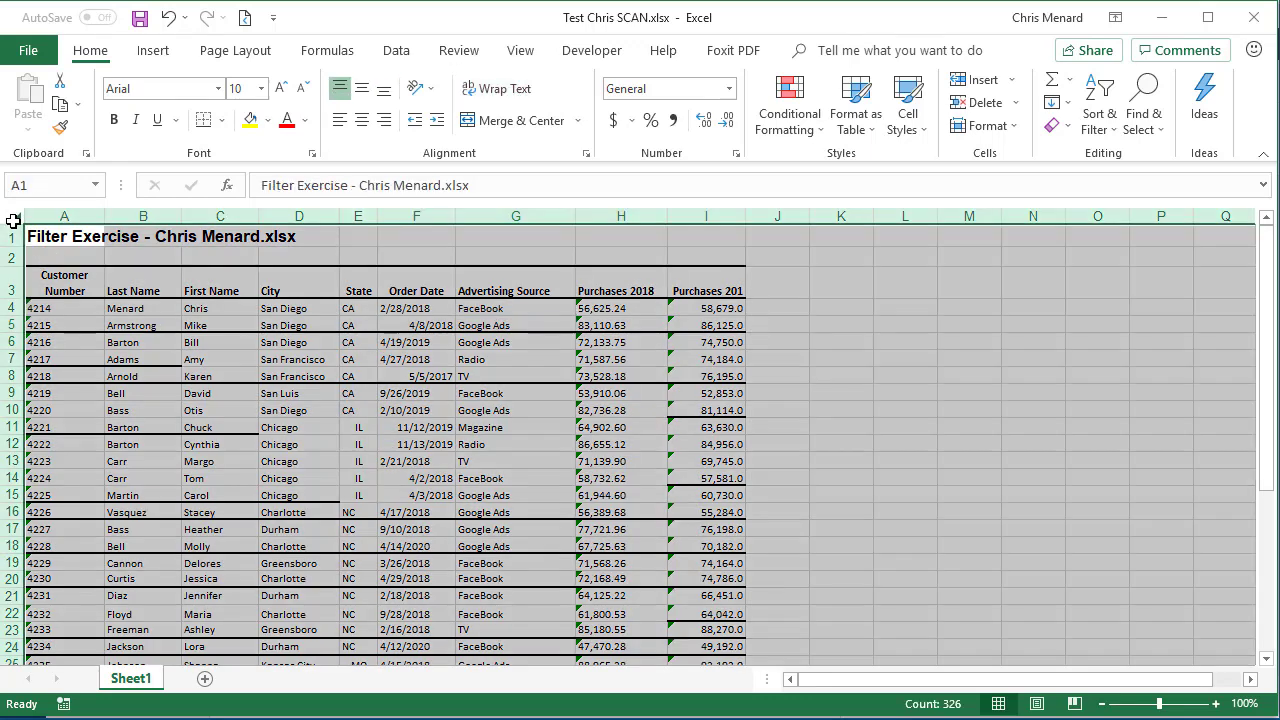
left_click(222, 120)
left_click(241, 270)
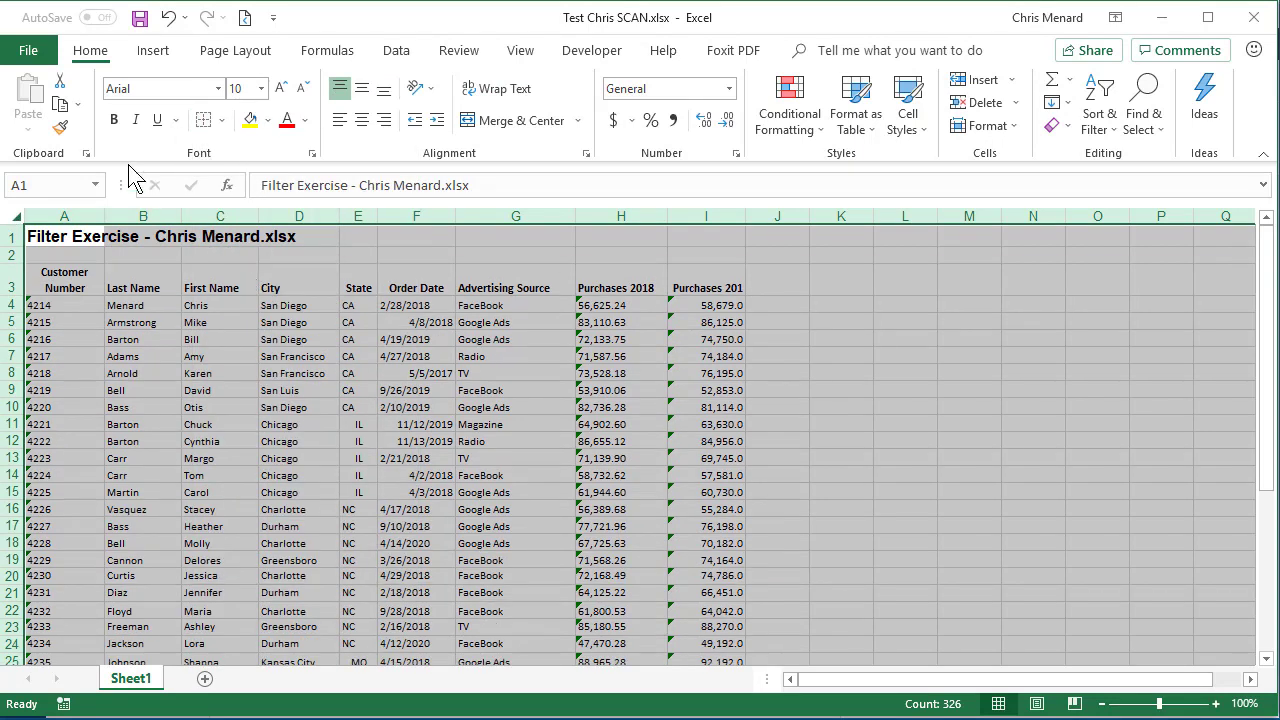
- Change the font of the whole worksheet to Calibri
left_click(218, 89)
left_click(218, 89)
left_click(218, 89)
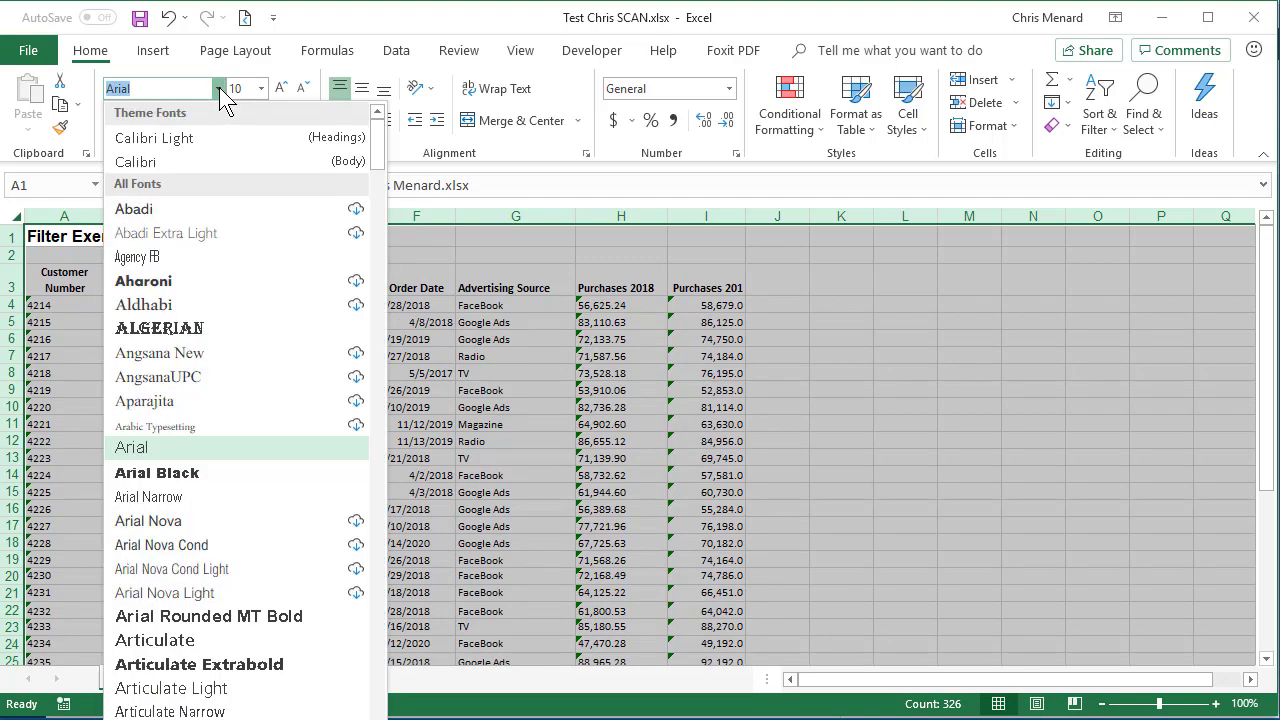
left_click(206, 162)
left_click(252, 321)
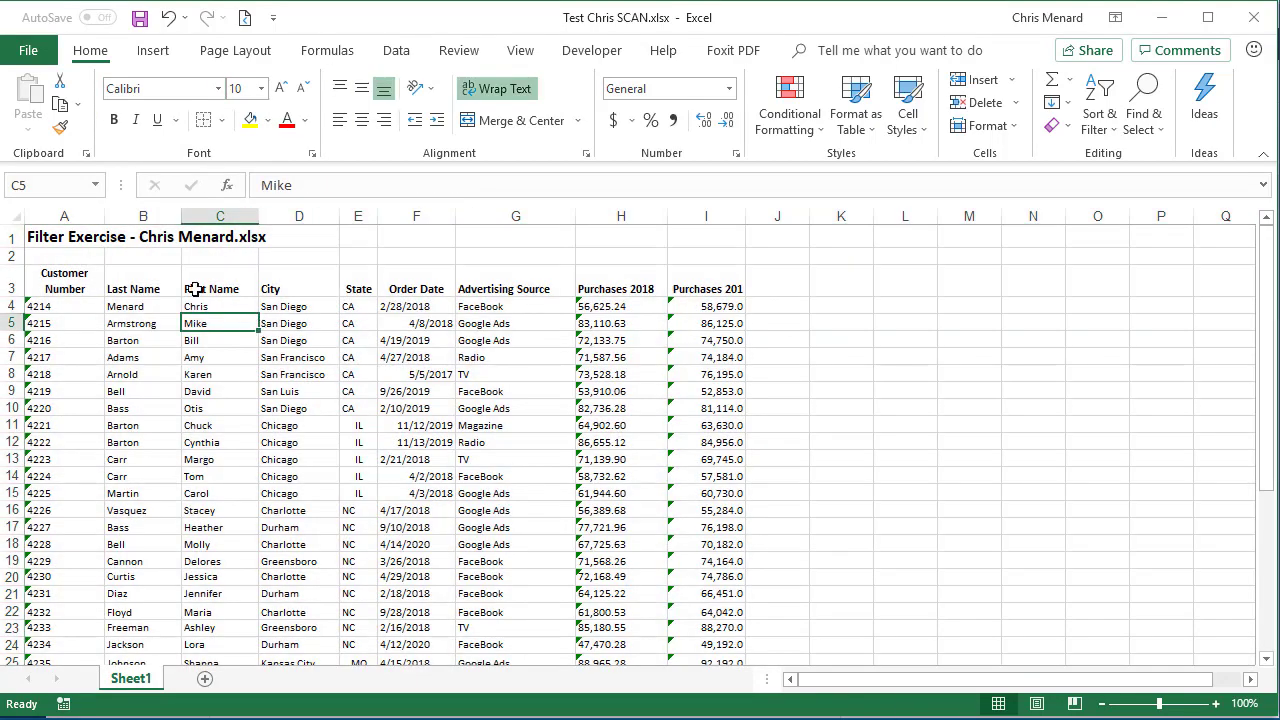
- Delete rows 1 and 2, the title row and the empty row above the column headers
left_click_drag(14, 237, 20, 256)
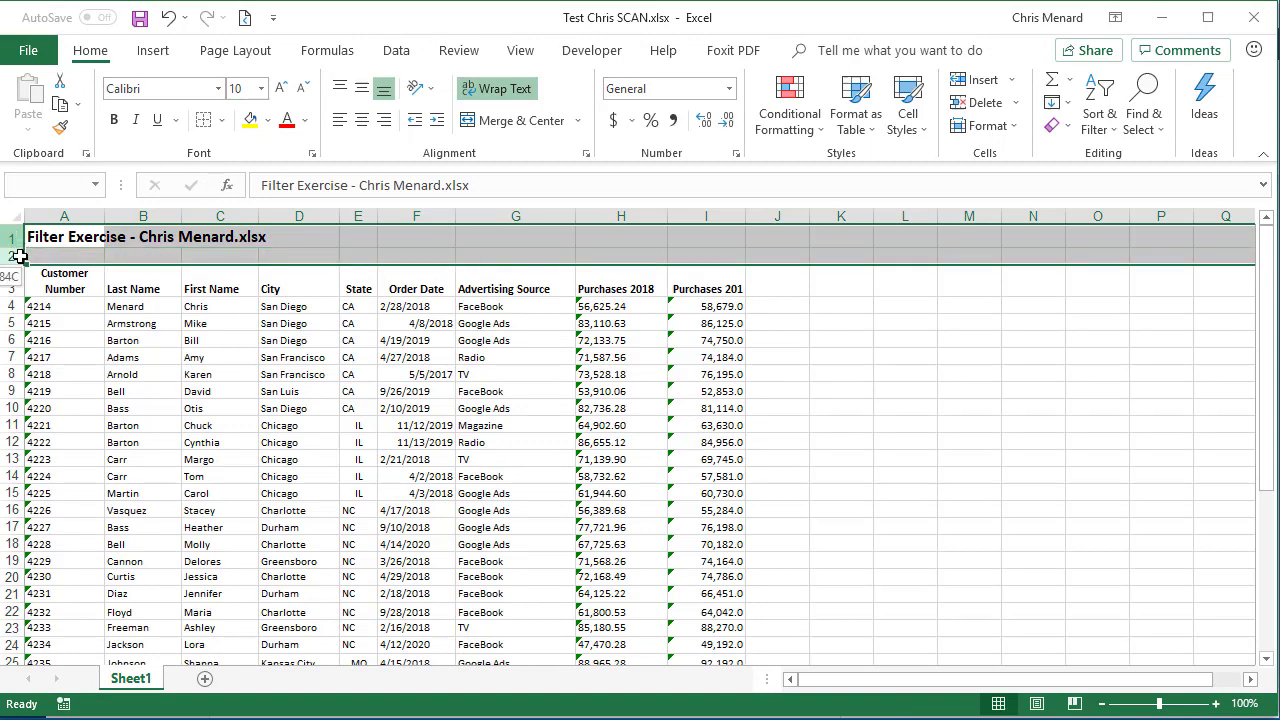
right_click(112, 249)
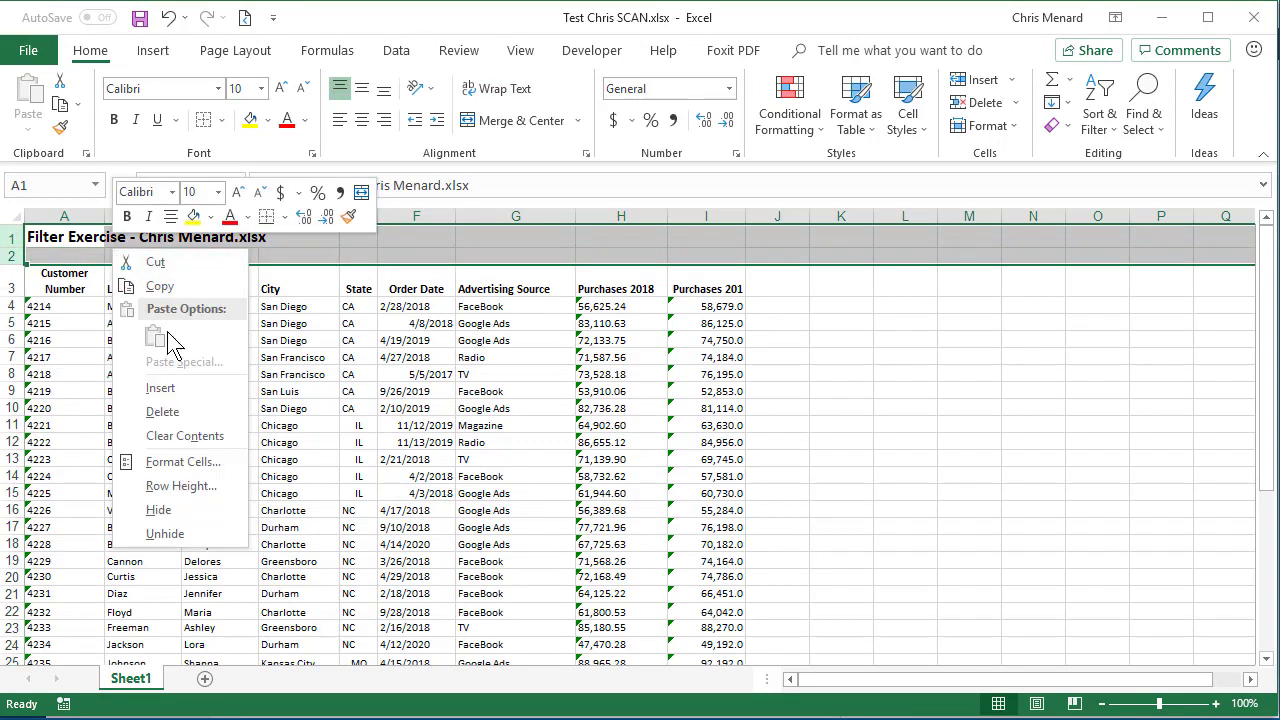
left_click(160, 412)
- Delete rows 37 to 39 below the table, including the report date line
scroll(100, 545, "down", 4)
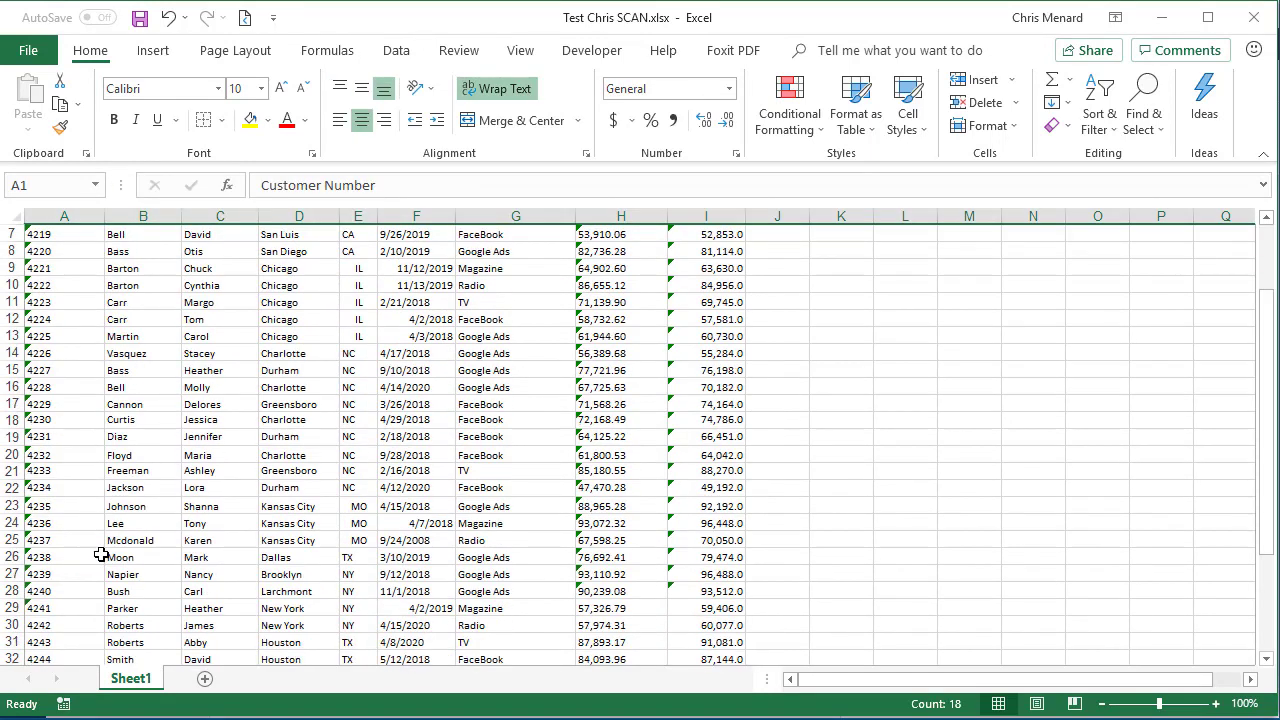
scroll(100, 545, "down", 3)
left_click_drag(14, 487, 167, 519)
right_click(167, 519)
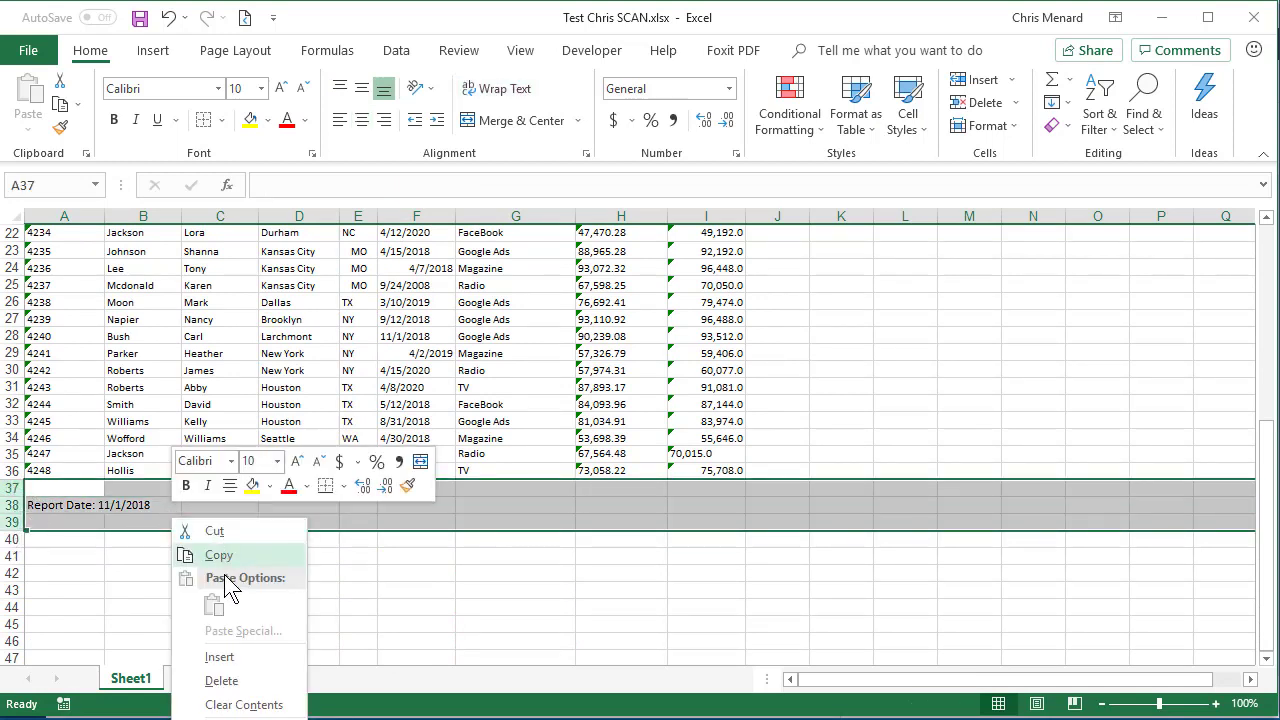
left_click(221, 680)
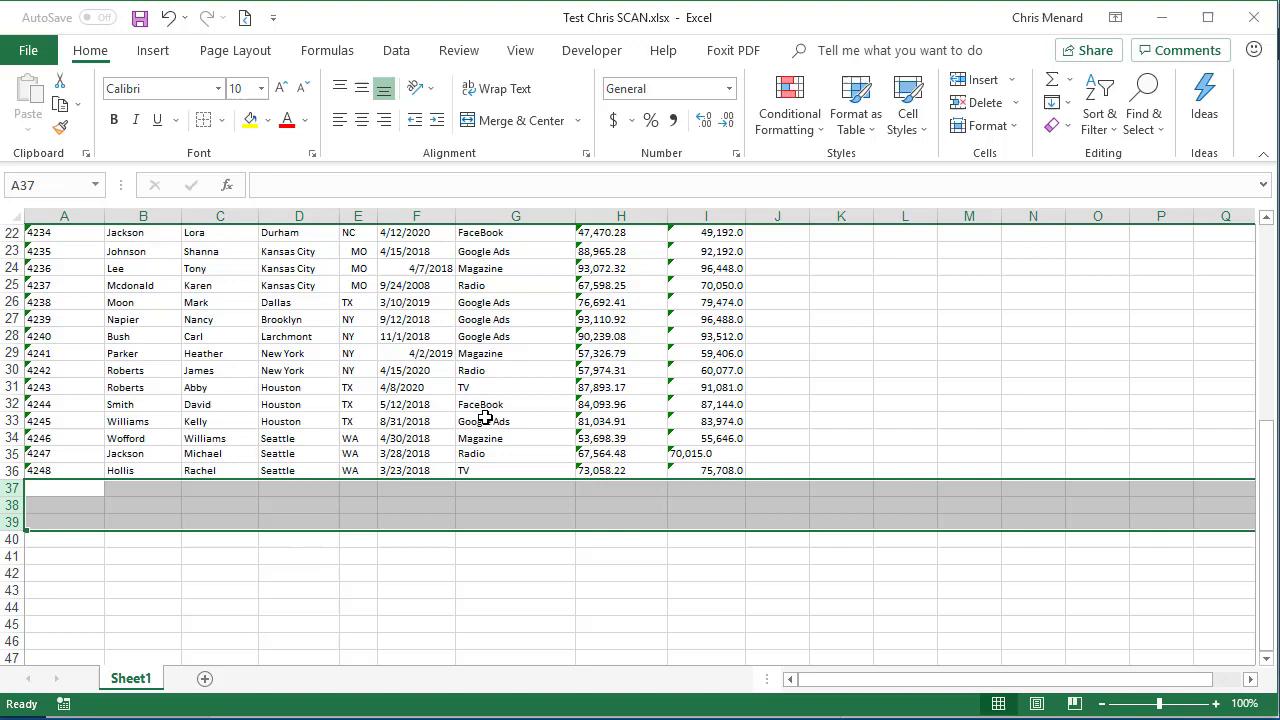
- Center the entries of the State column and widen the column slightly
scroll(495, 412, "up", 7)
left_click(371, 289)
left_click(357, 216)
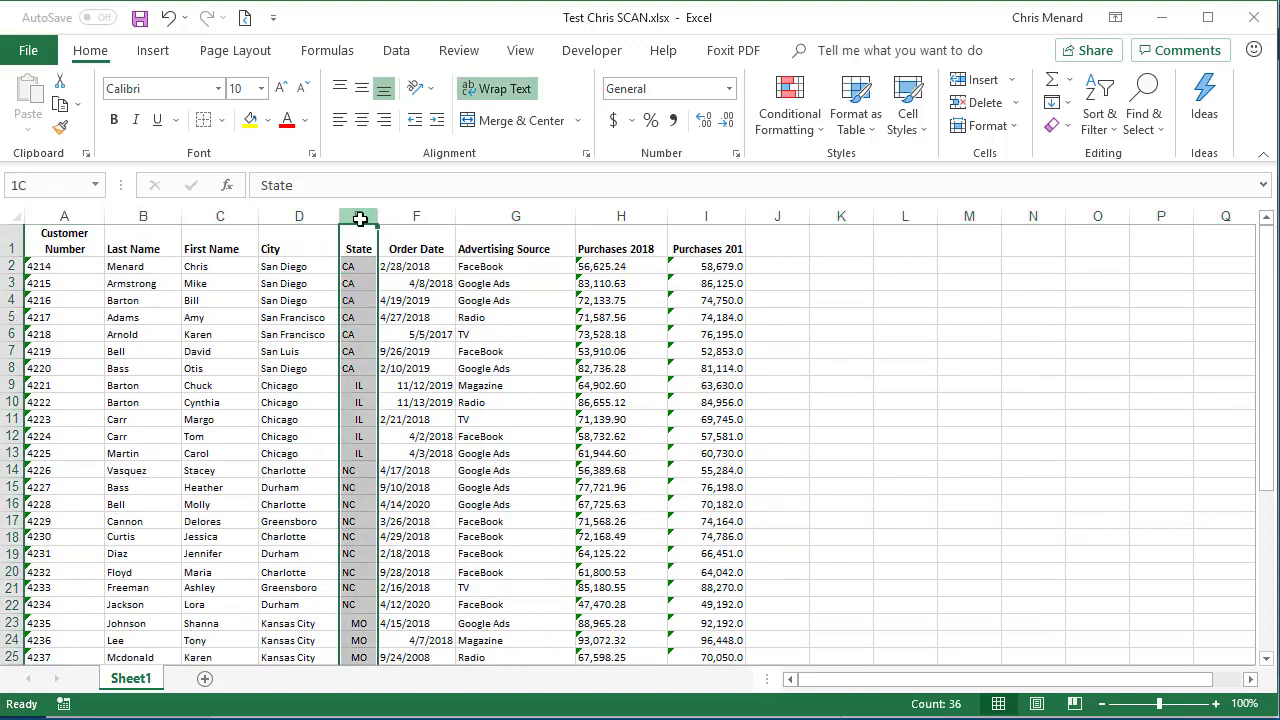
left_click(364, 122)
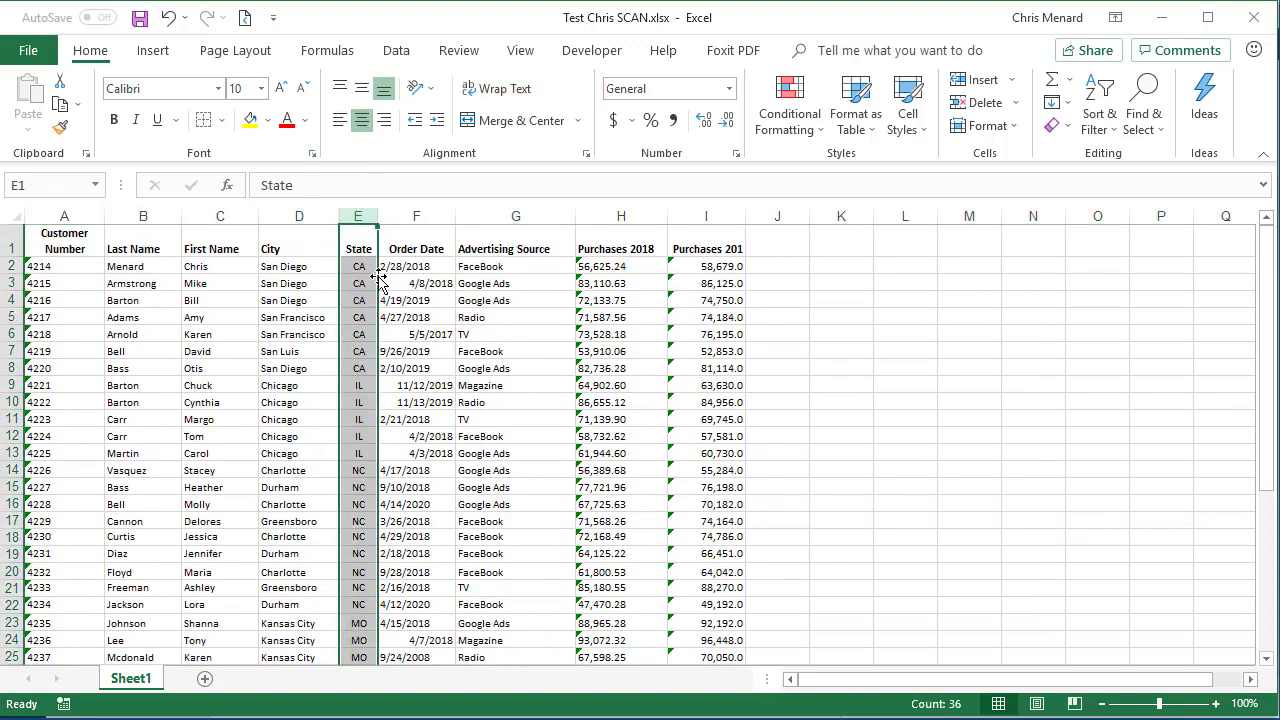
left_click_drag(381, 217, 385, 217)
- Right-align the Order Date column and make it slightly wider
left_click(430, 317)
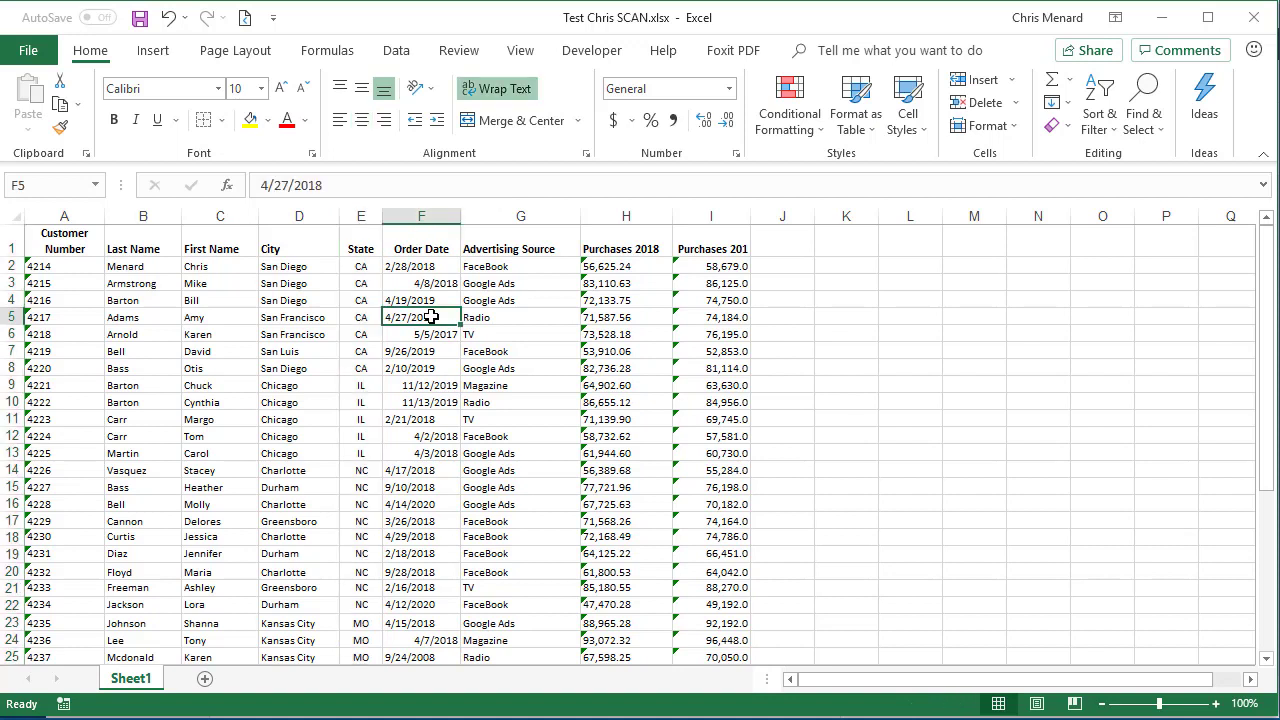
left_click(434, 222)
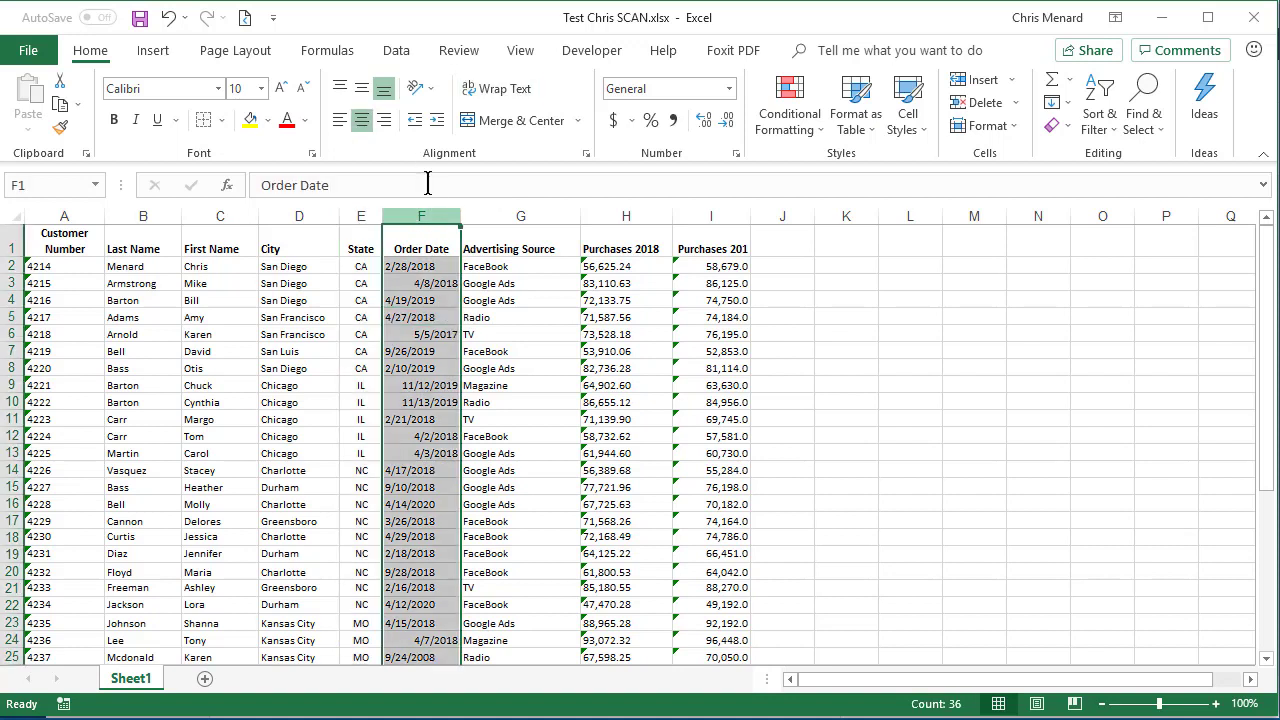
left_click(384, 120)
left_click_drag(454, 214, 462, 214)
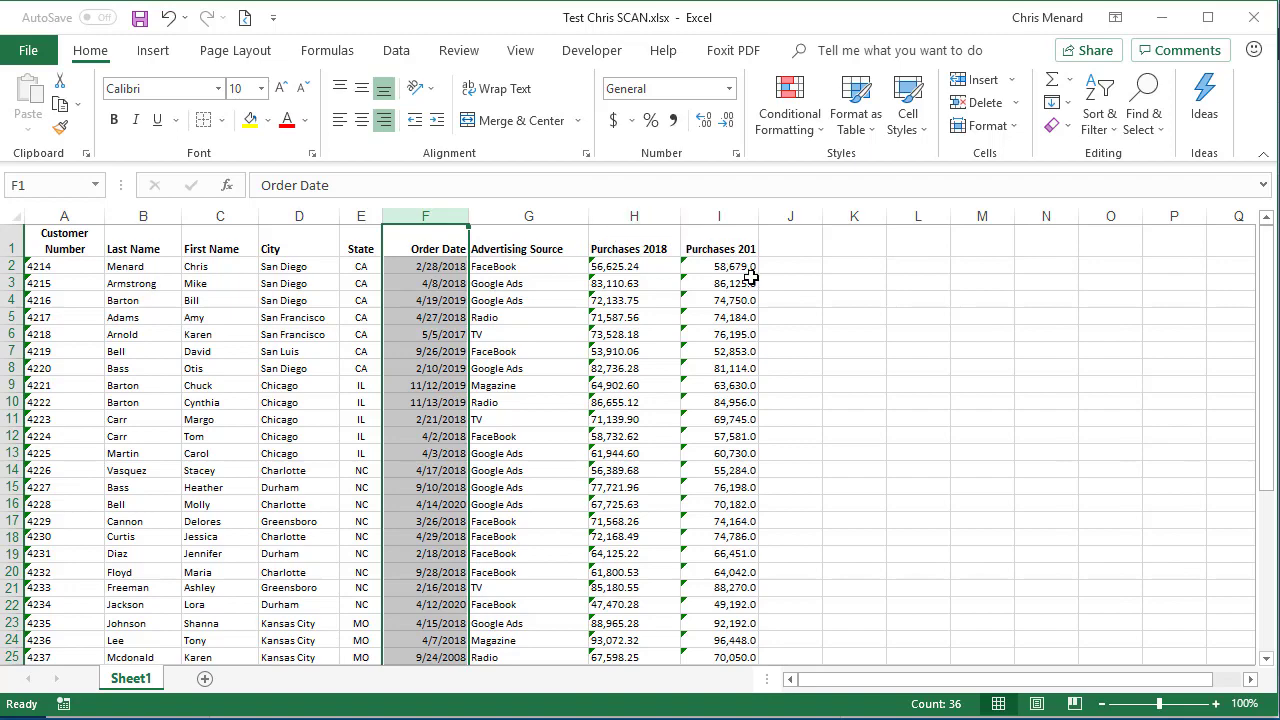
- Convert the text-stored purchase amounts in H2:I36 to numbers
scroll(830, 324, "down", 5)
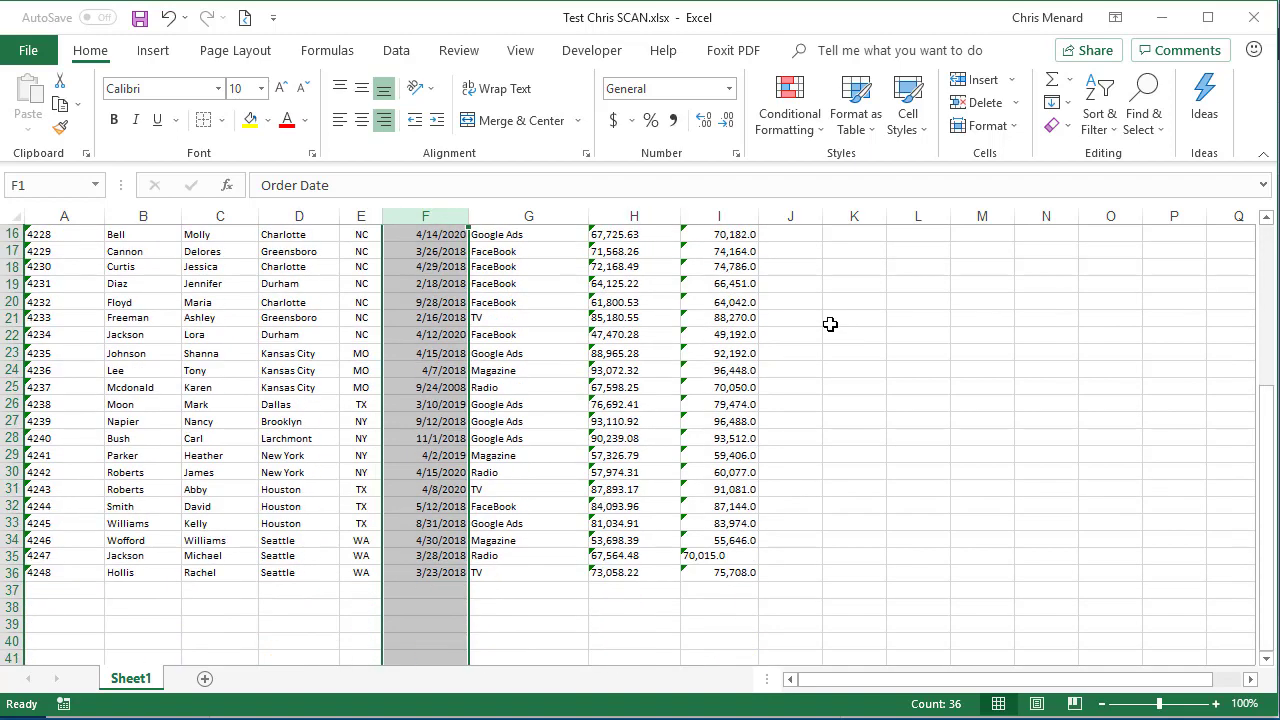
scroll(830, 324, "up", 5)
left_click(642, 269)
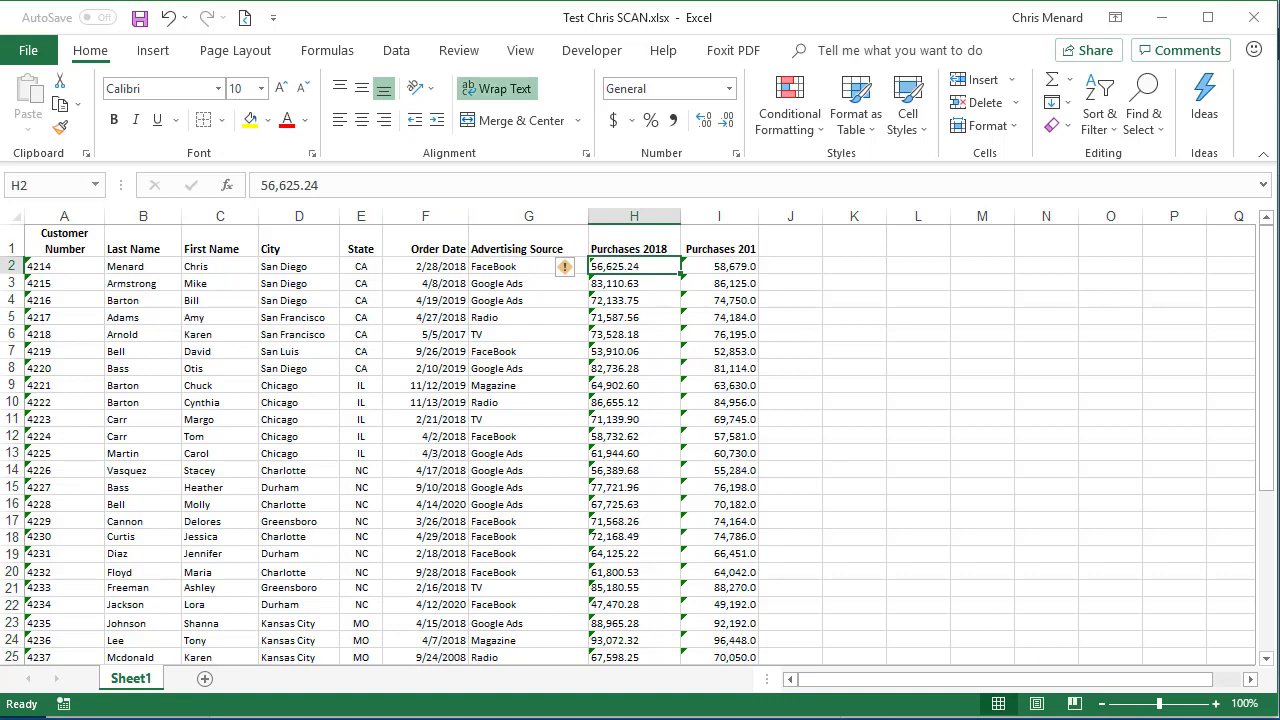
left_click(1216, 704)
left_click(1216, 704)
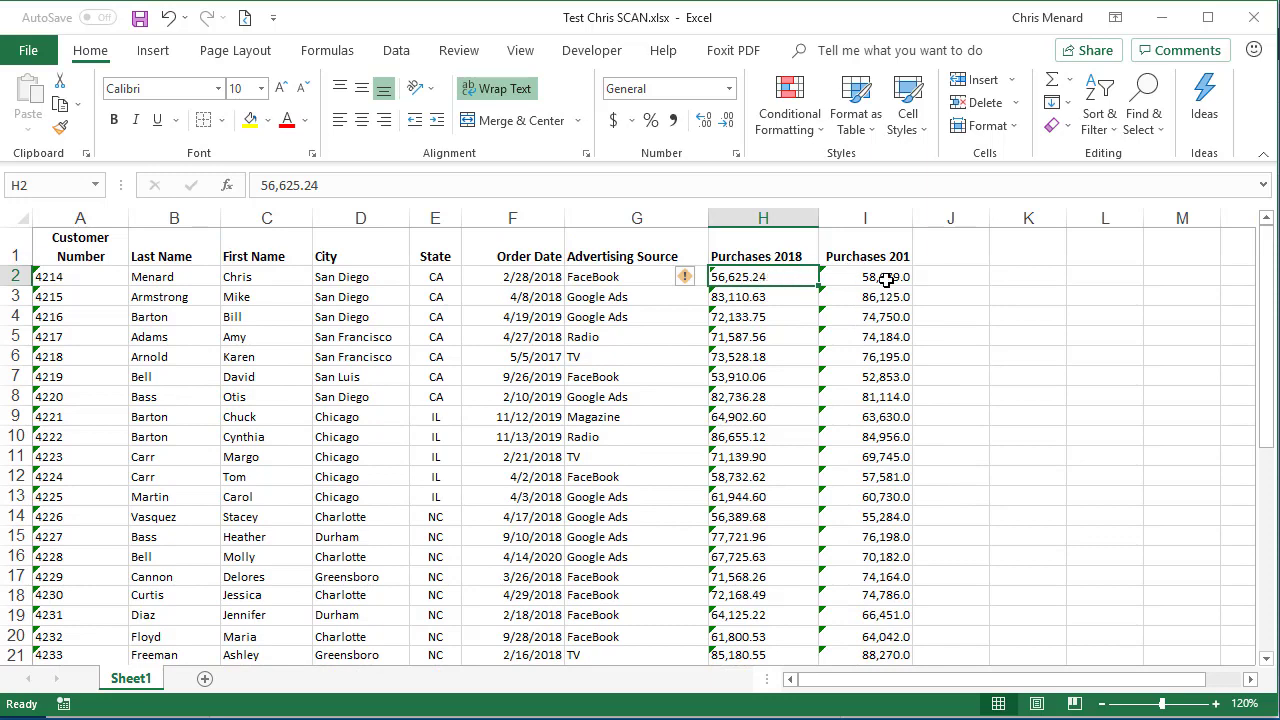
left_click_drag(775, 280, 846, 537)
scroll(833, 408, "up", 6)
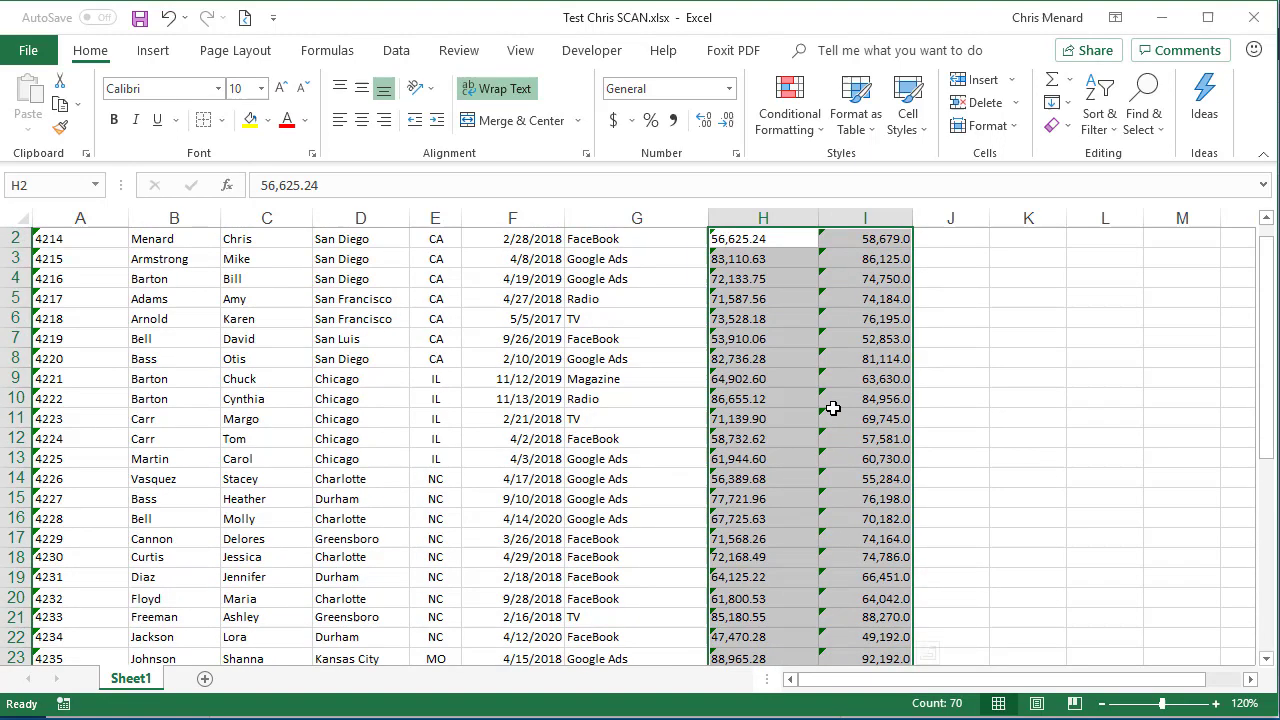
scroll(833, 408, "up", 1)
left_click(688, 277)
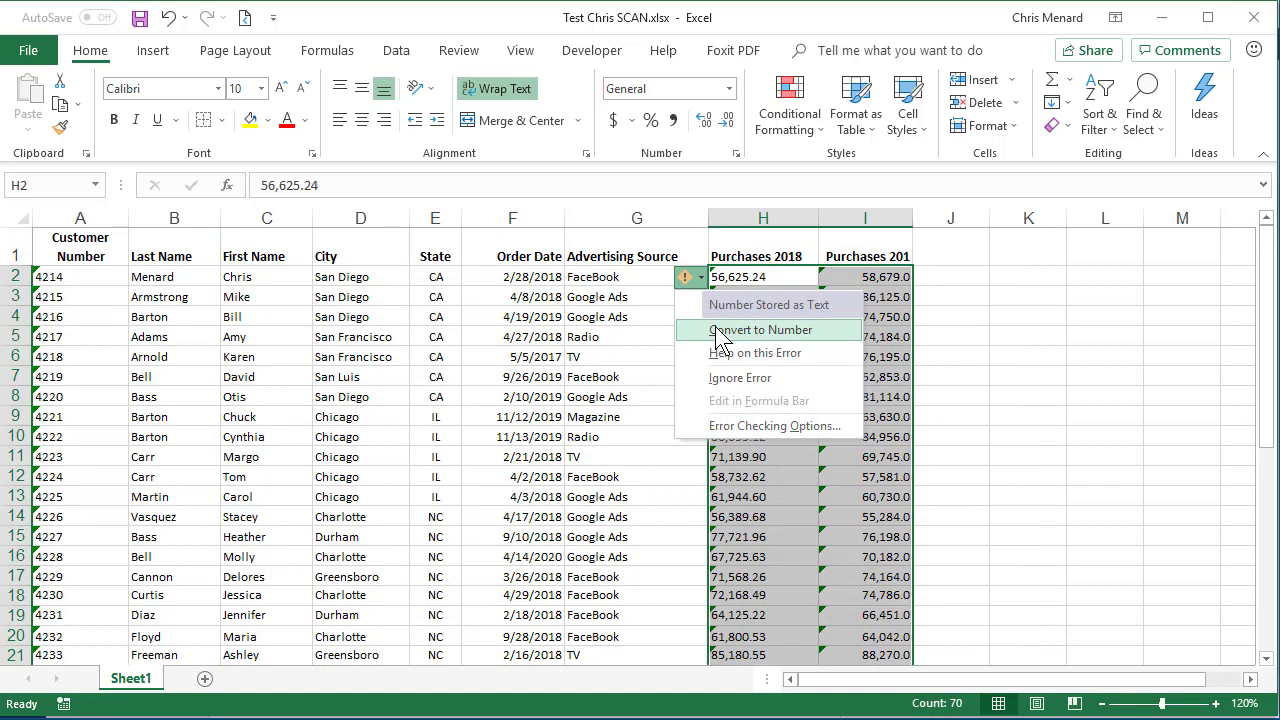
left_click(716, 330)
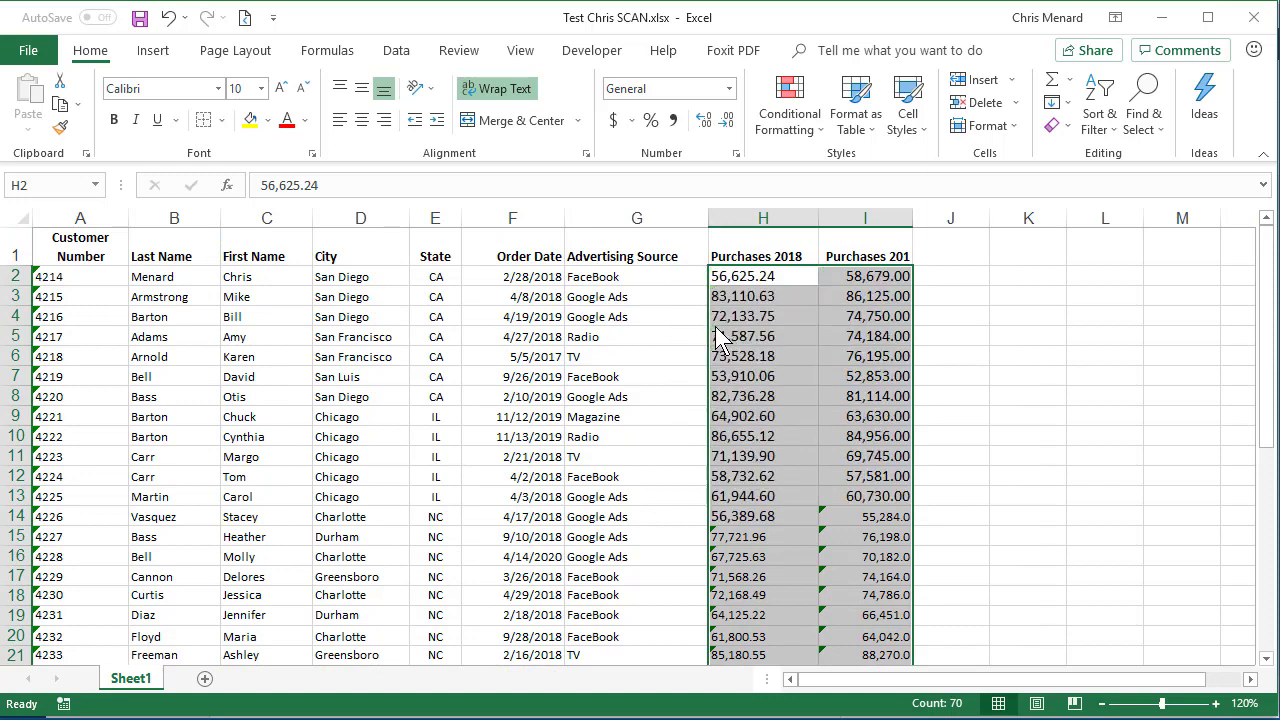
- Right-align the purchase amounts in H2:I36
left_click(384, 120)
left_click(750, 280)
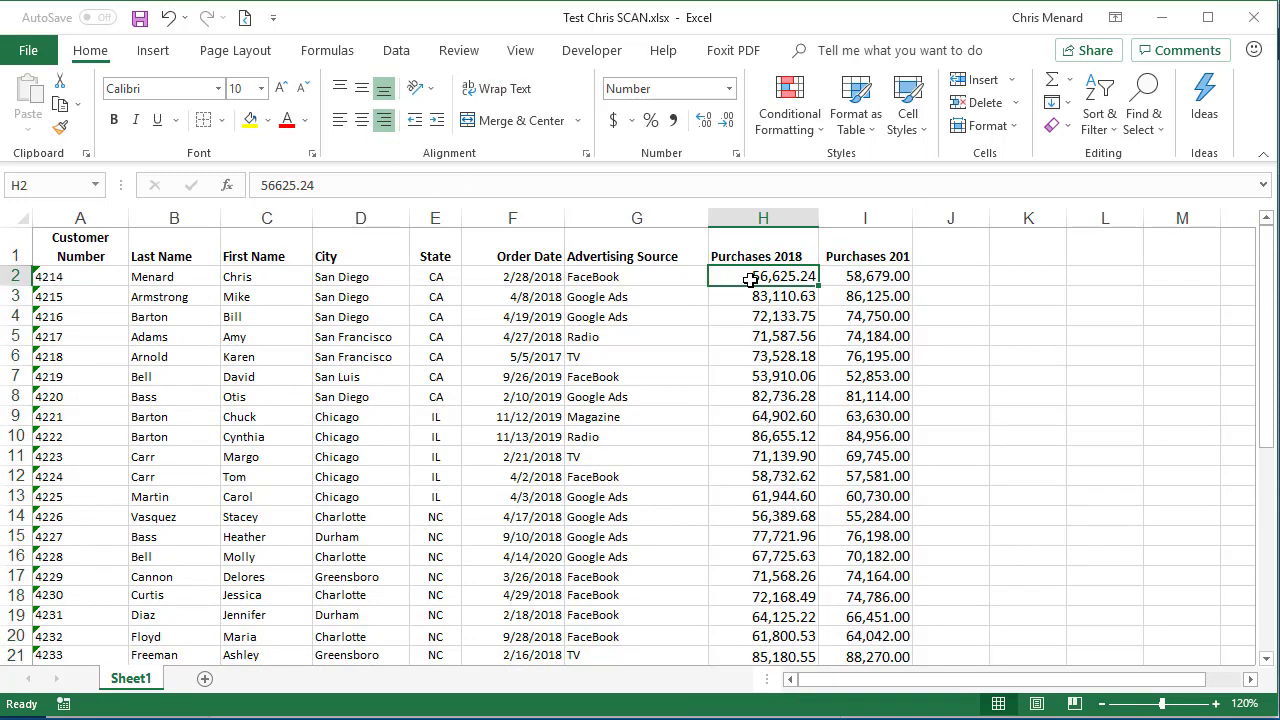
left_click_drag(739, 280, 743, 297)
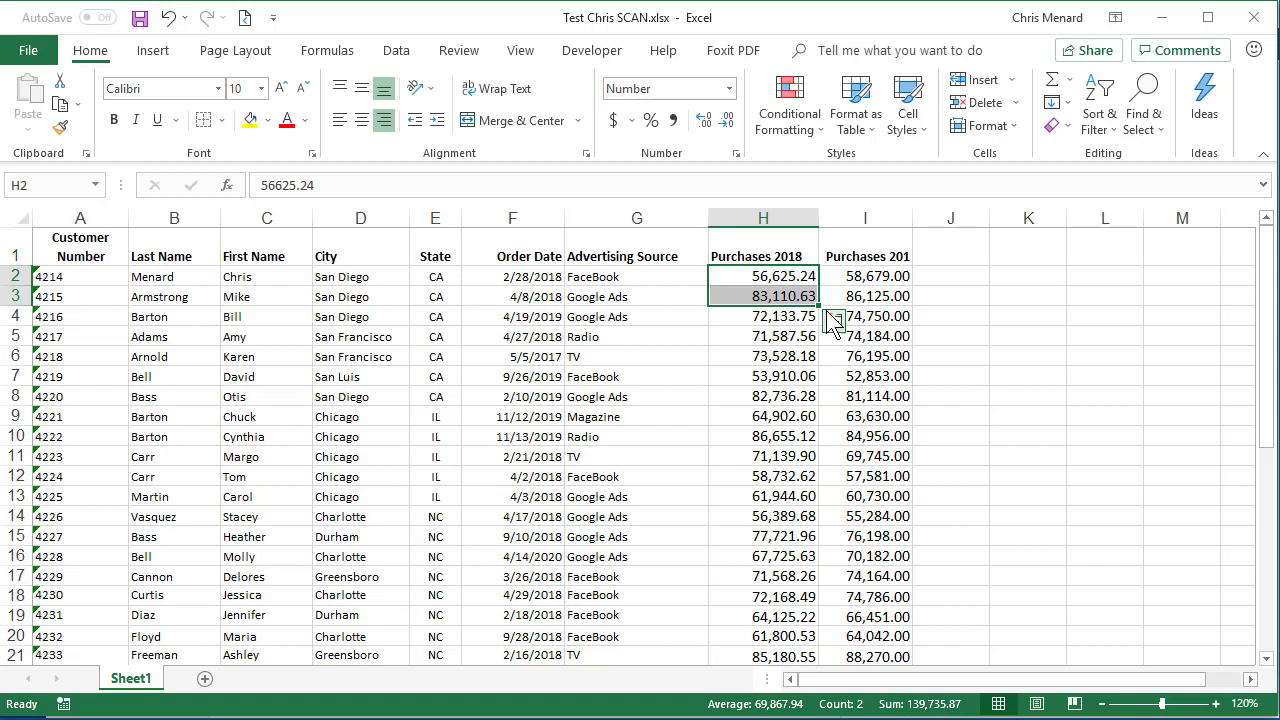
left_click(733, 281)
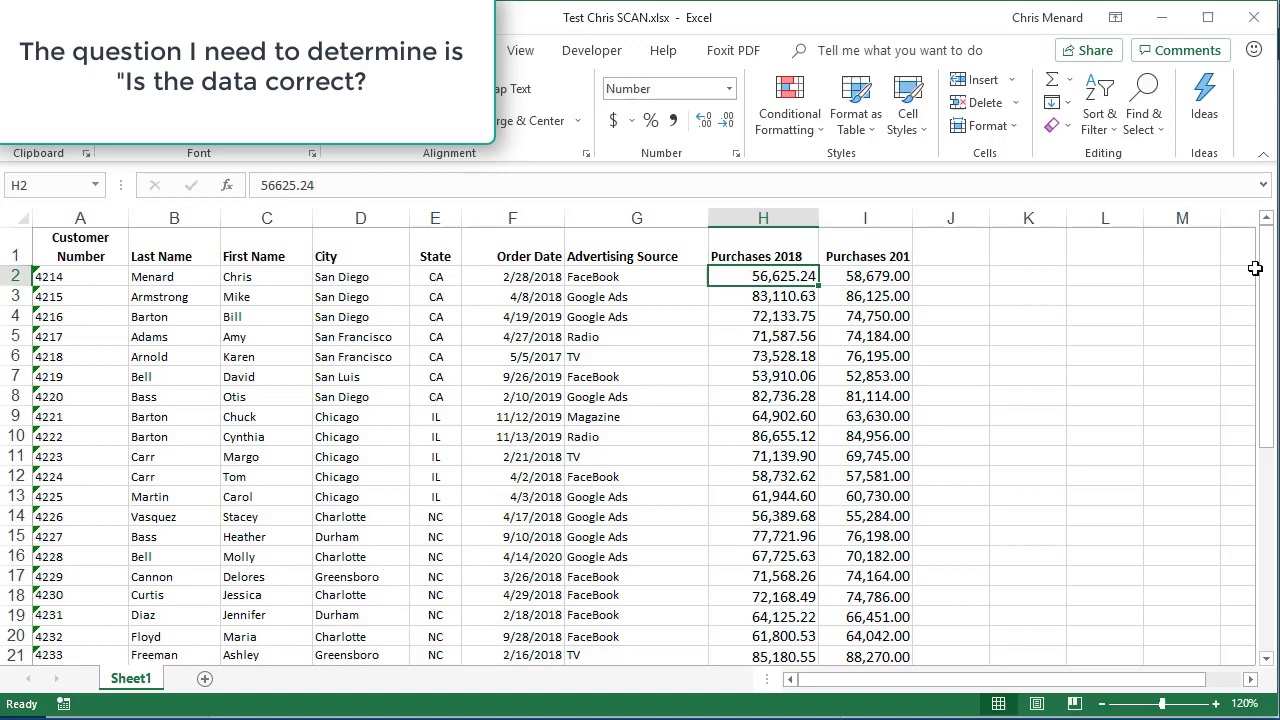
- Copy the purchase amounts H2:I36 from the workbook Test -Scan - Original Excel file.xlsx
left_click_drag(1279, 190, 434, 26)
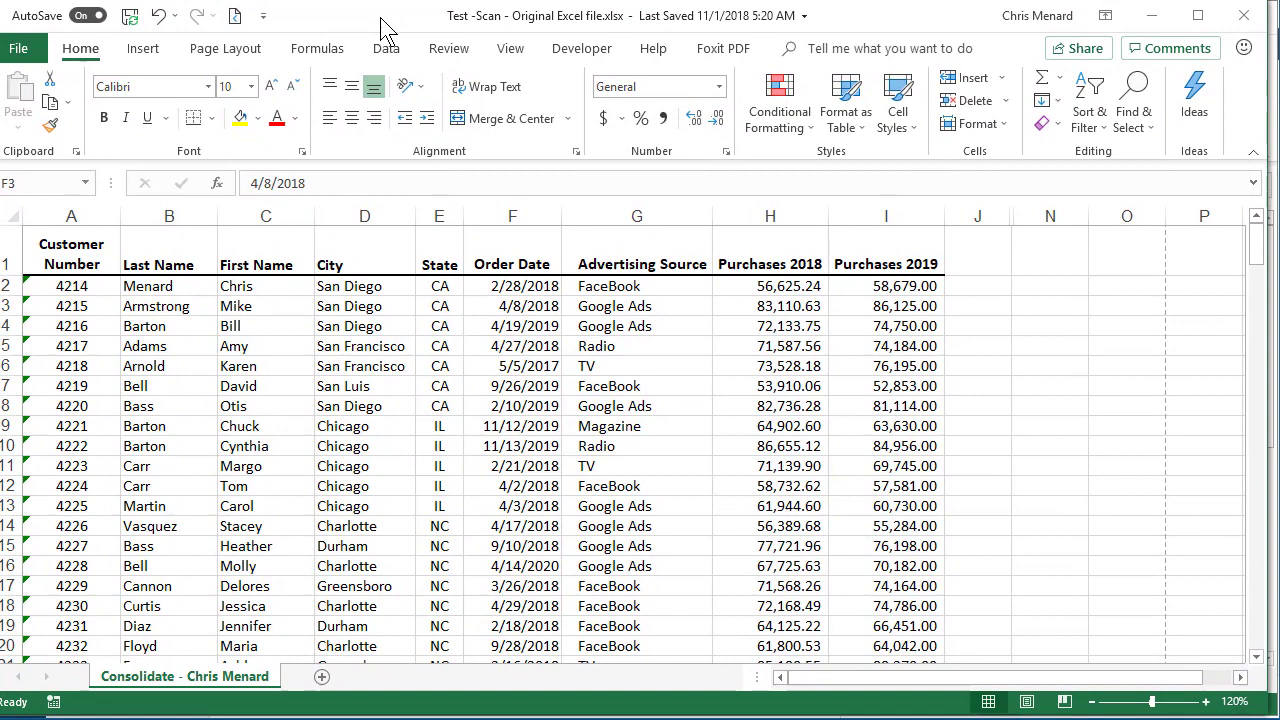
left_click_drag(780, 285, 866, 343)
left_click_drag(800, 289, 868, 570)
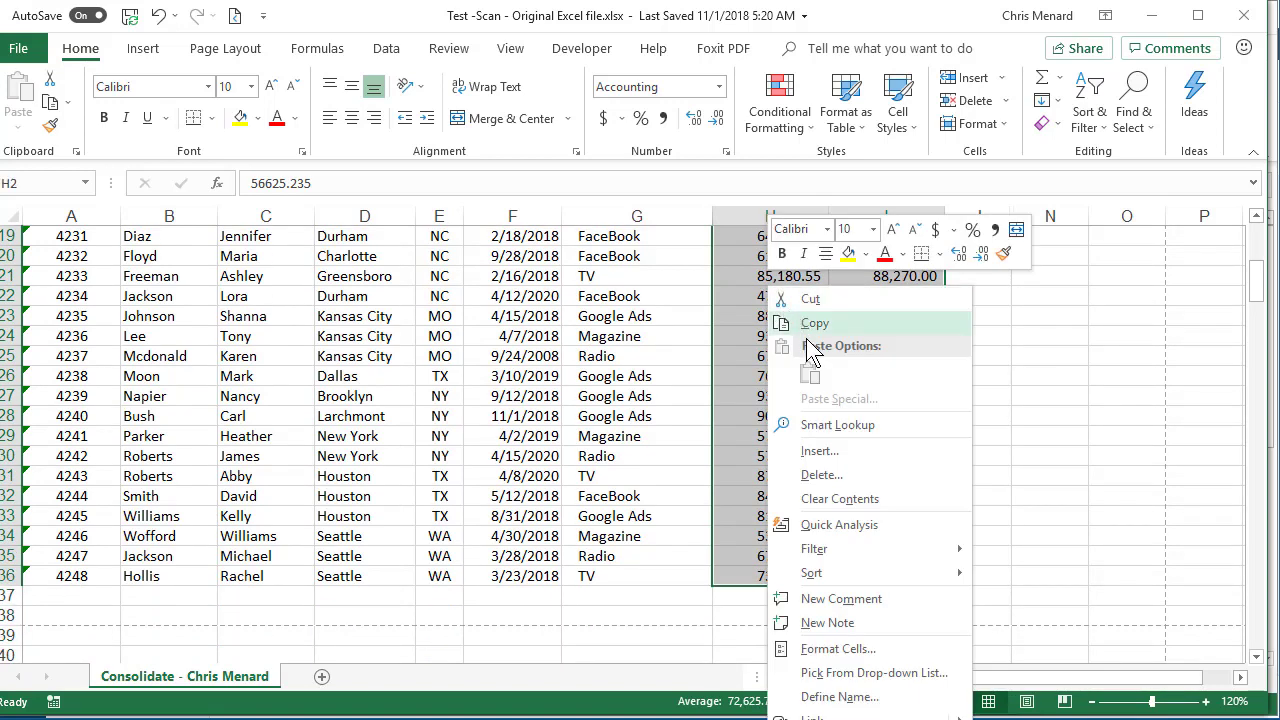
left_click(815, 322)
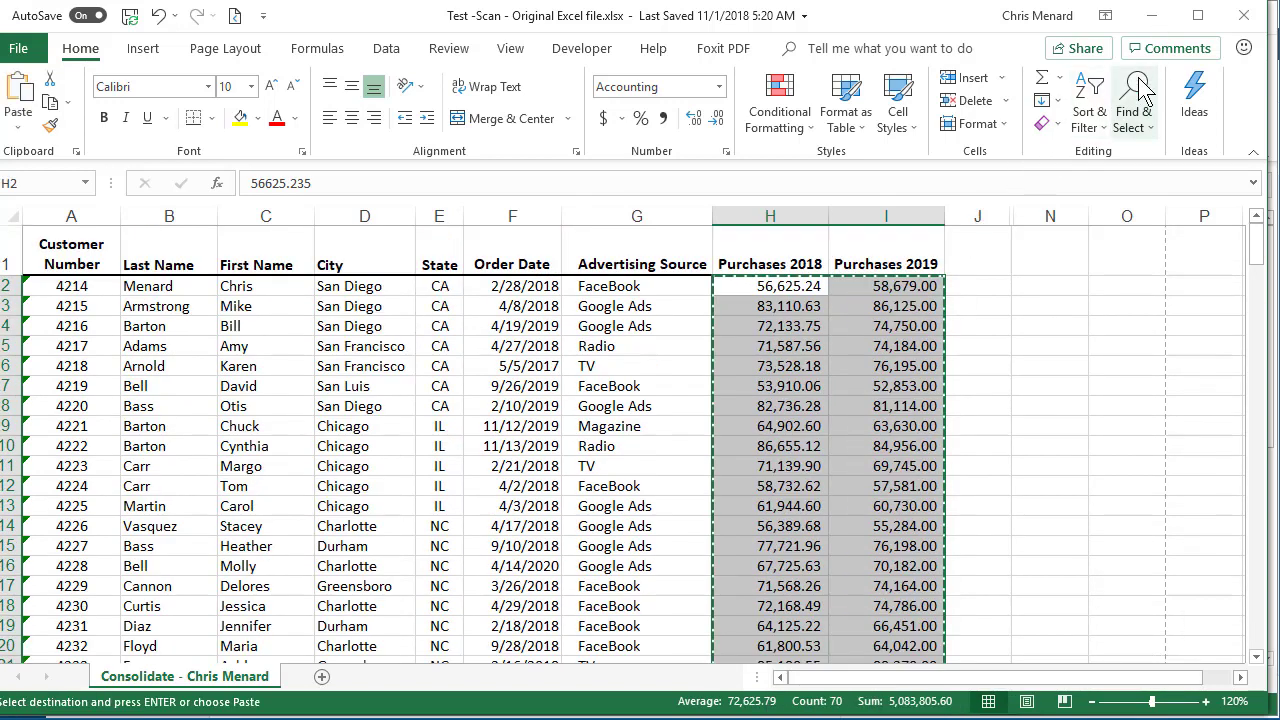
- Paste the copied original amounts as values only into Test Chris SCAN.xlsx, starting at J2
left_click(1150, 20)
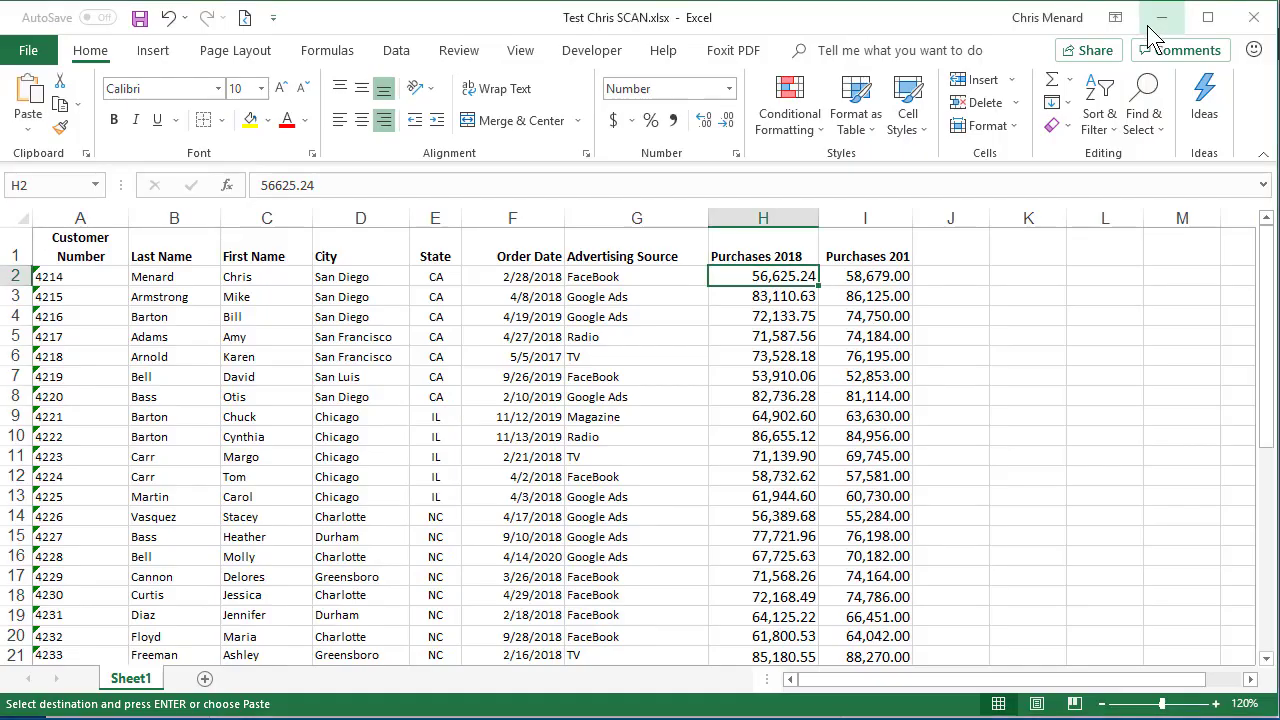
left_click(972, 275)
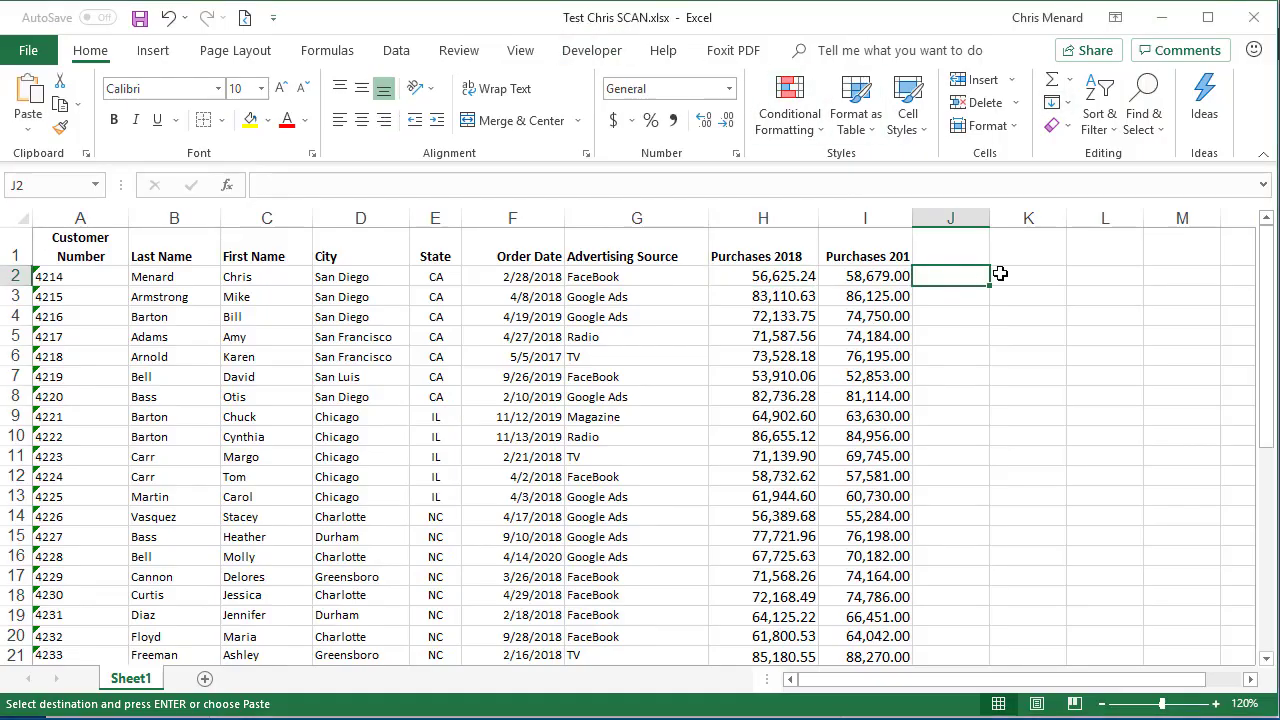
right_click(948, 277)
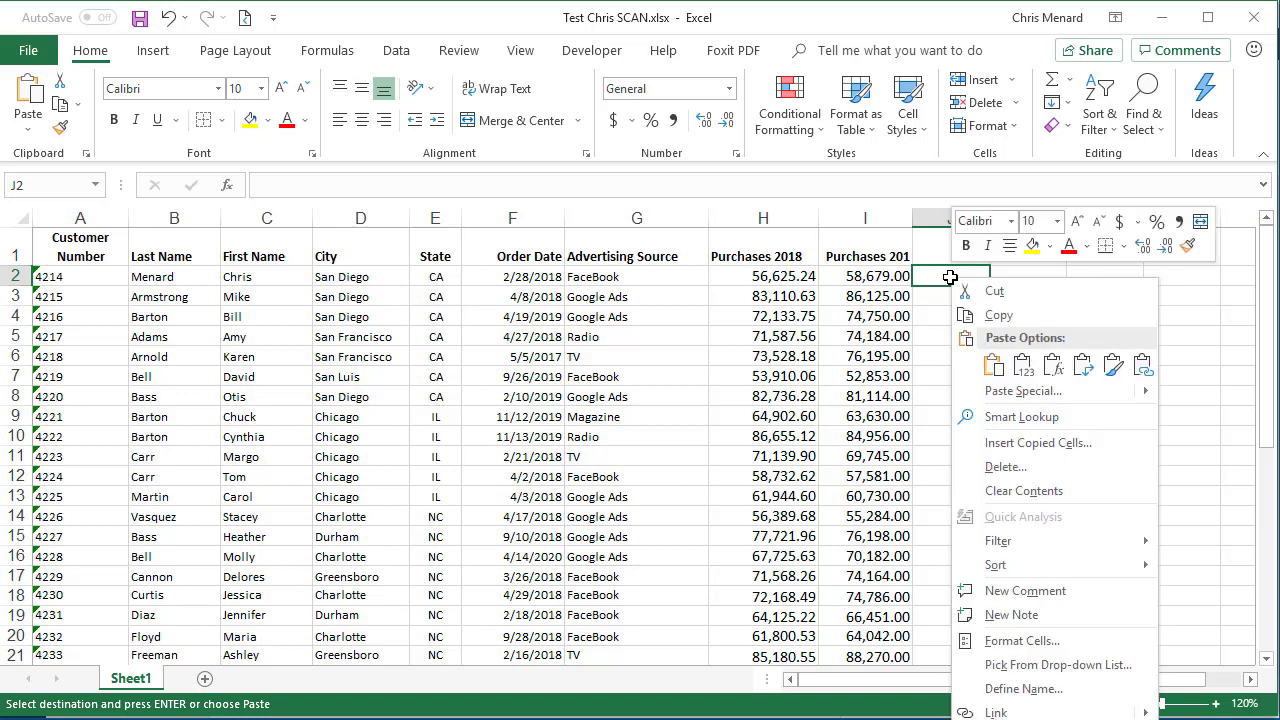
left_click(1022, 365)
double_click(988, 223)
left_click(1006, 232)
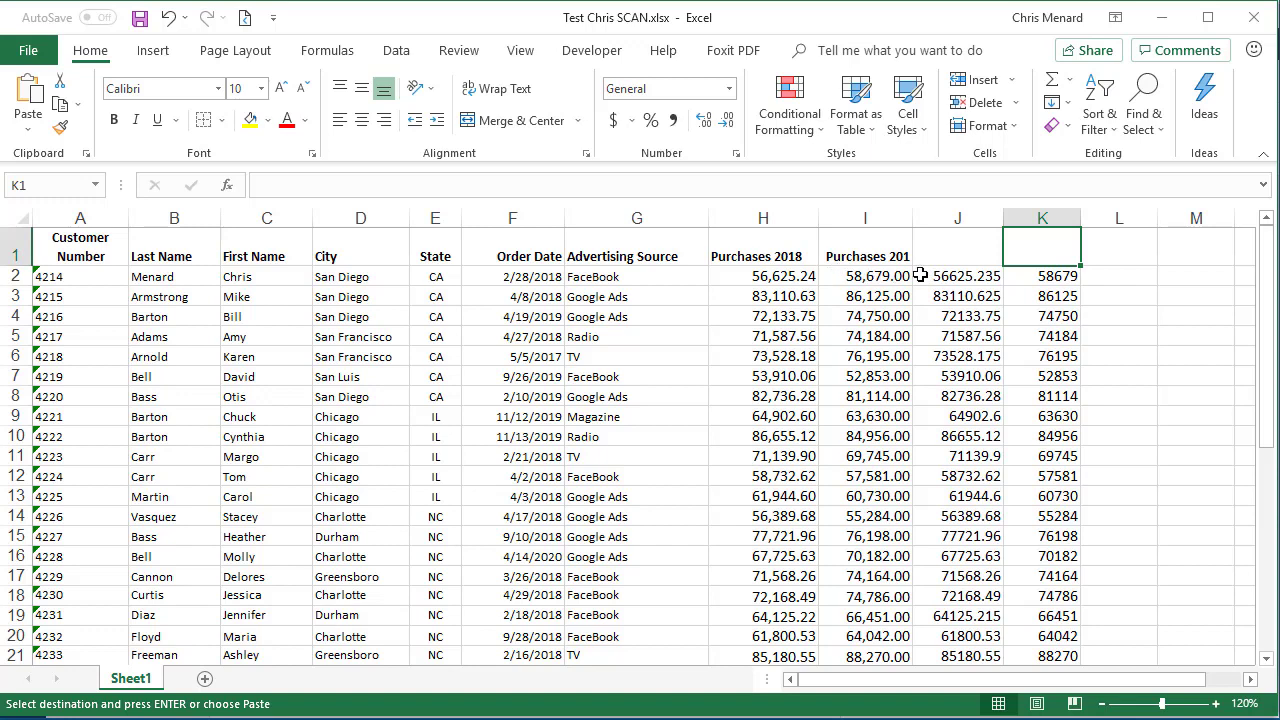
key("ctrl+z")
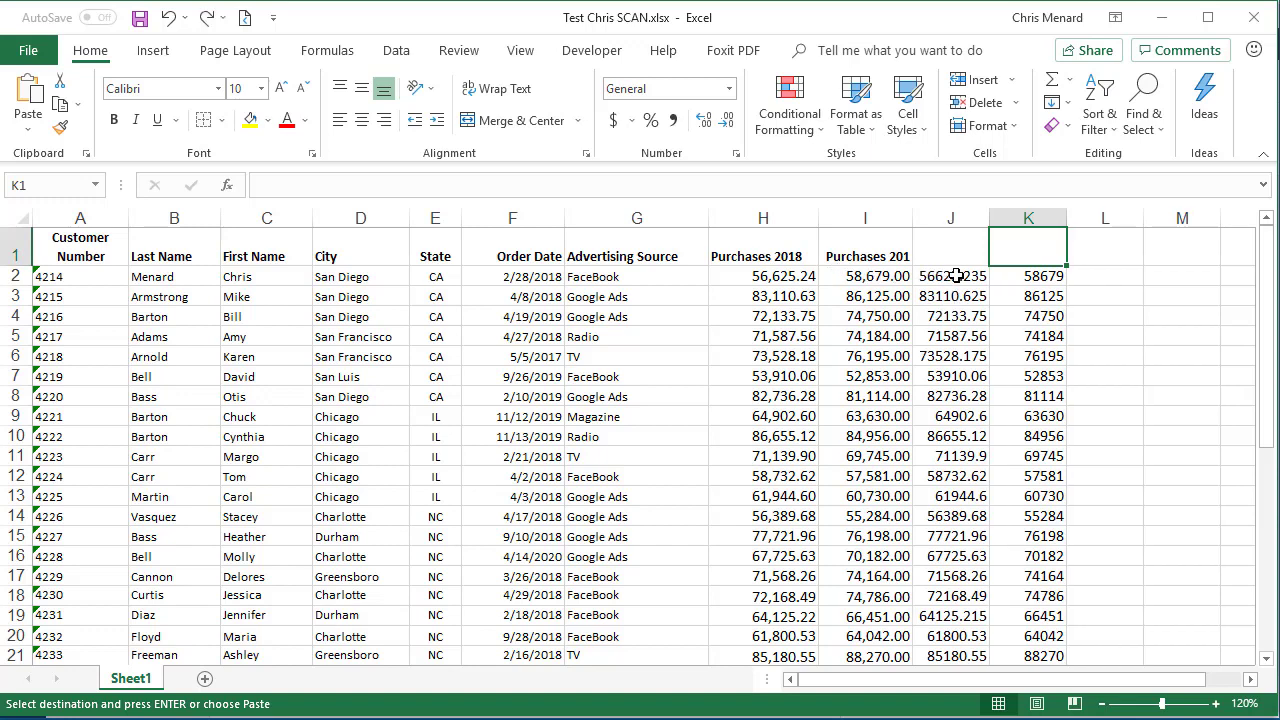
- Compare scanned and original amounts with the formula =H2=J2 in L2, filled across to column M and down to row 36
left_click(979, 282)
left_click(1082, 280)
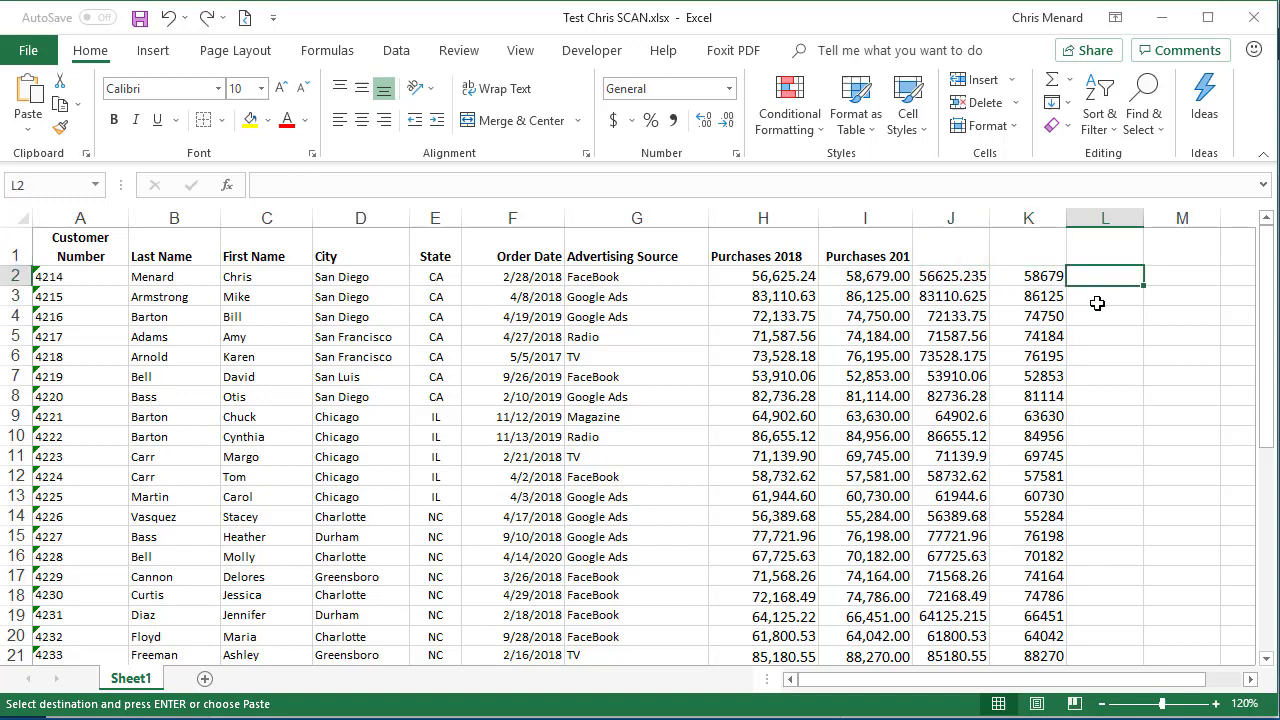
type("=")
key("Left")
key("Left")
key("Left")
key("Left")
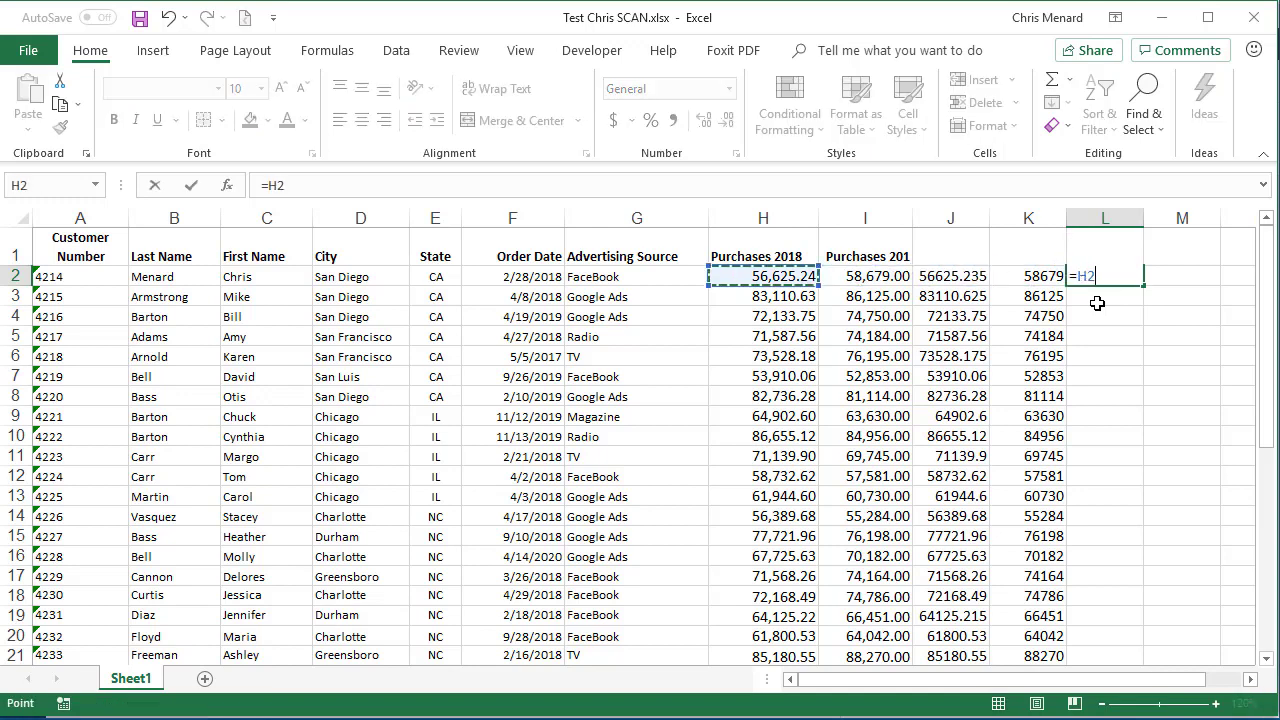
type("=")
key("Left")
key("Left")
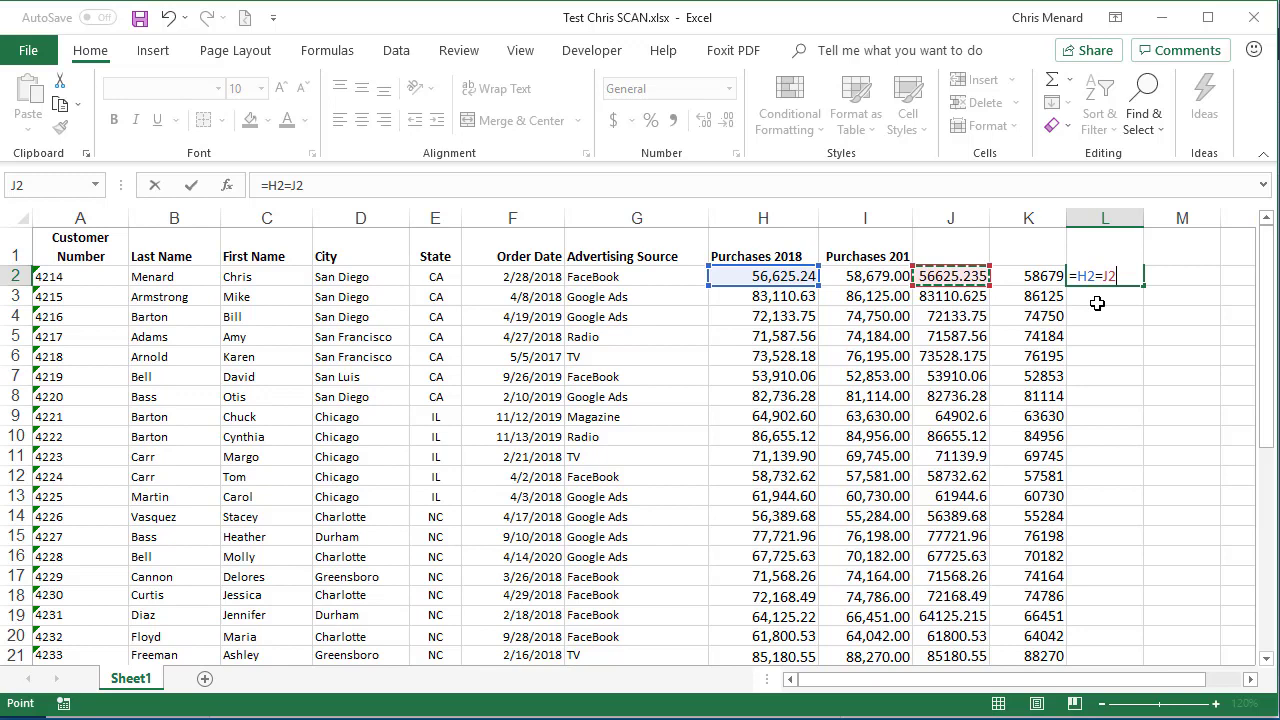
key("Return")
key("Up")
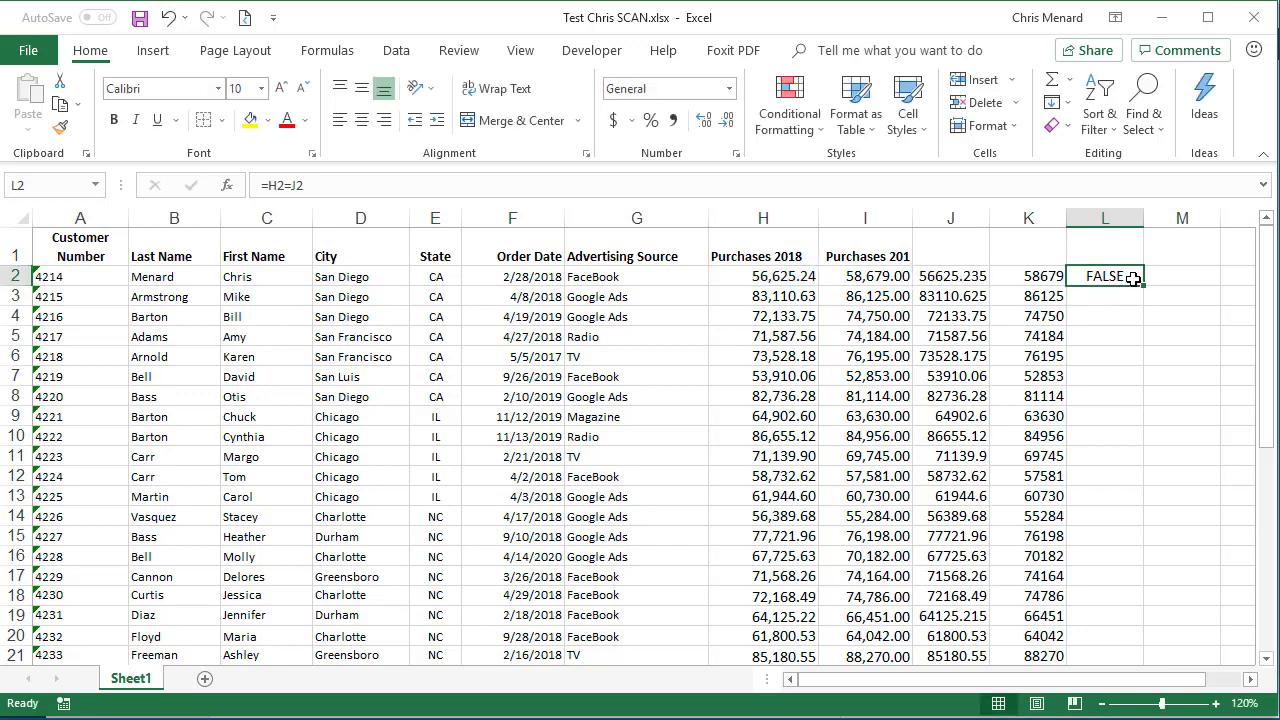
left_click_drag(1144, 288, 1200, 300)
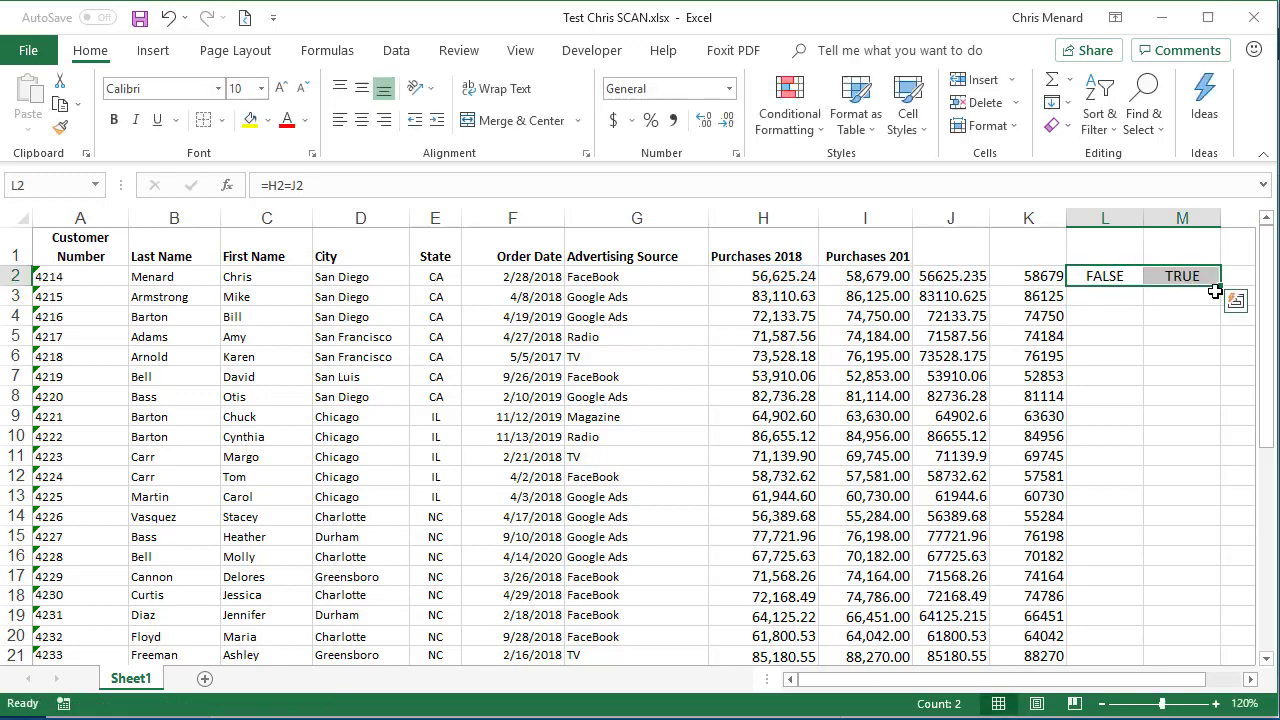
double_click(1220, 288)
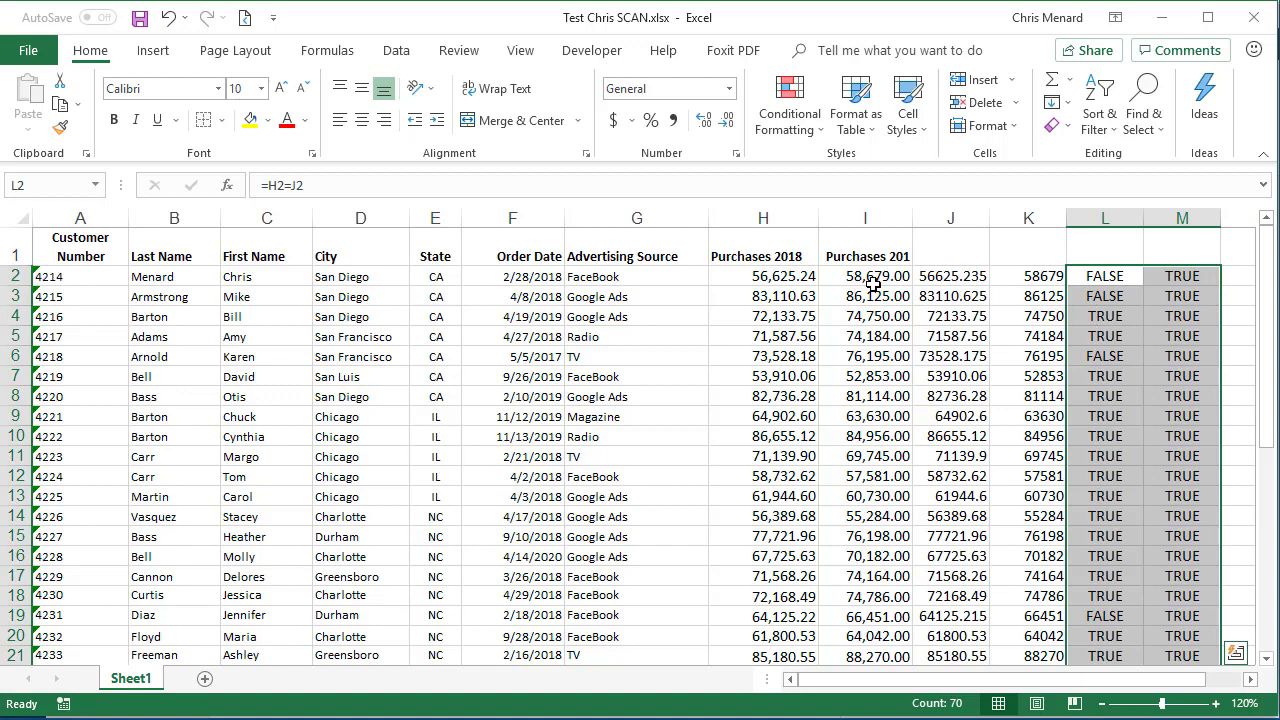
- Enter the formula =ROUND(L2,2) in N2
left_click(928, 283)
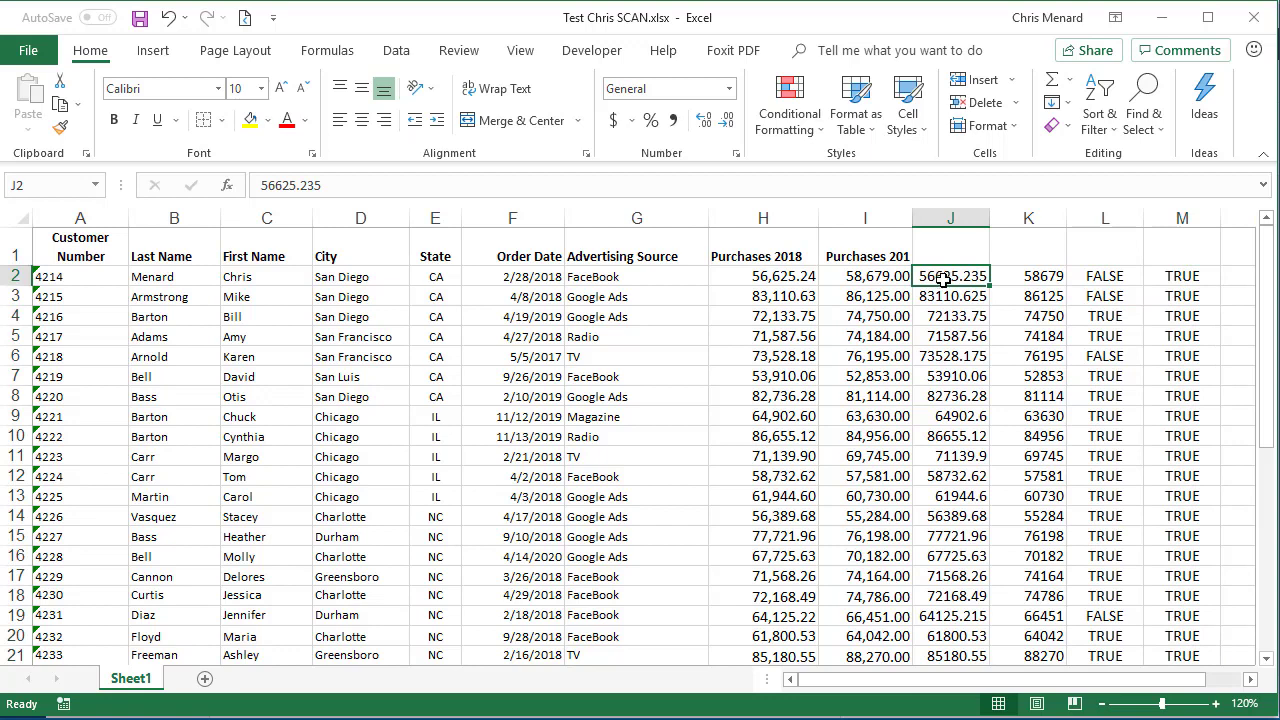
left_click(800, 277)
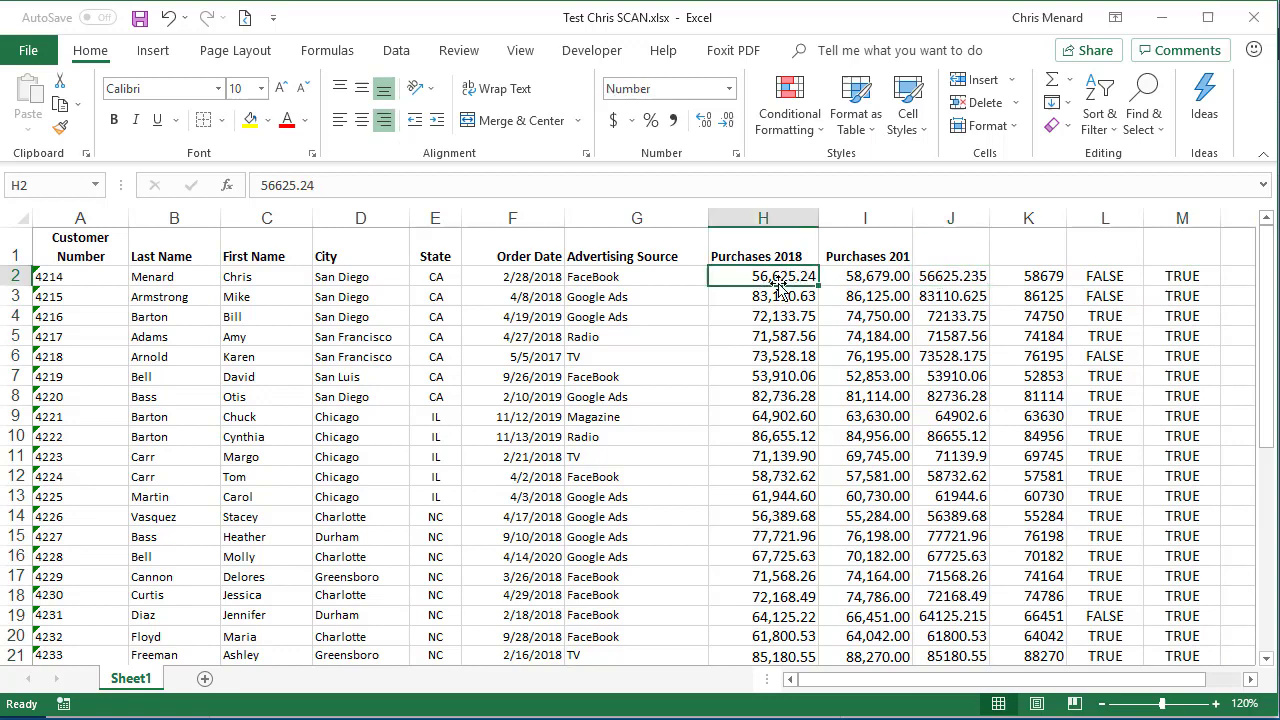
left_click(960, 276)
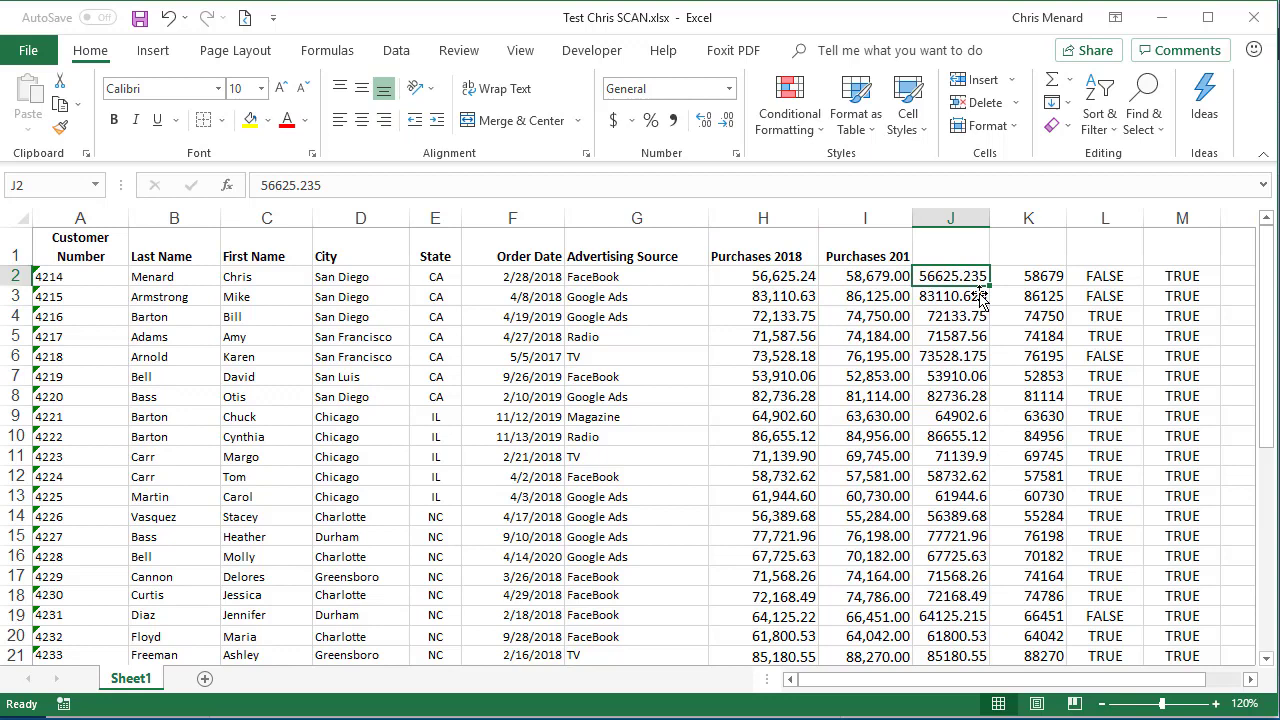
left_click(1251, 679)
left_click(1251, 679)
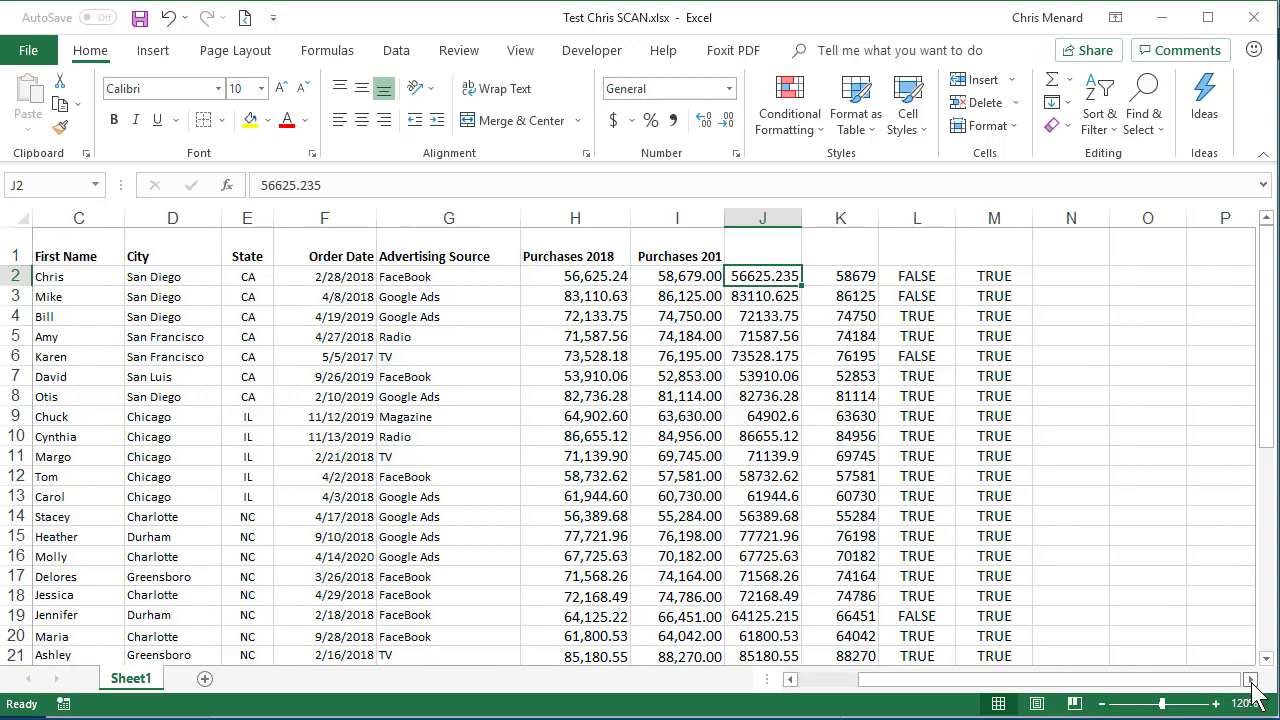
left_click(1251, 679)
left_click(971, 285)
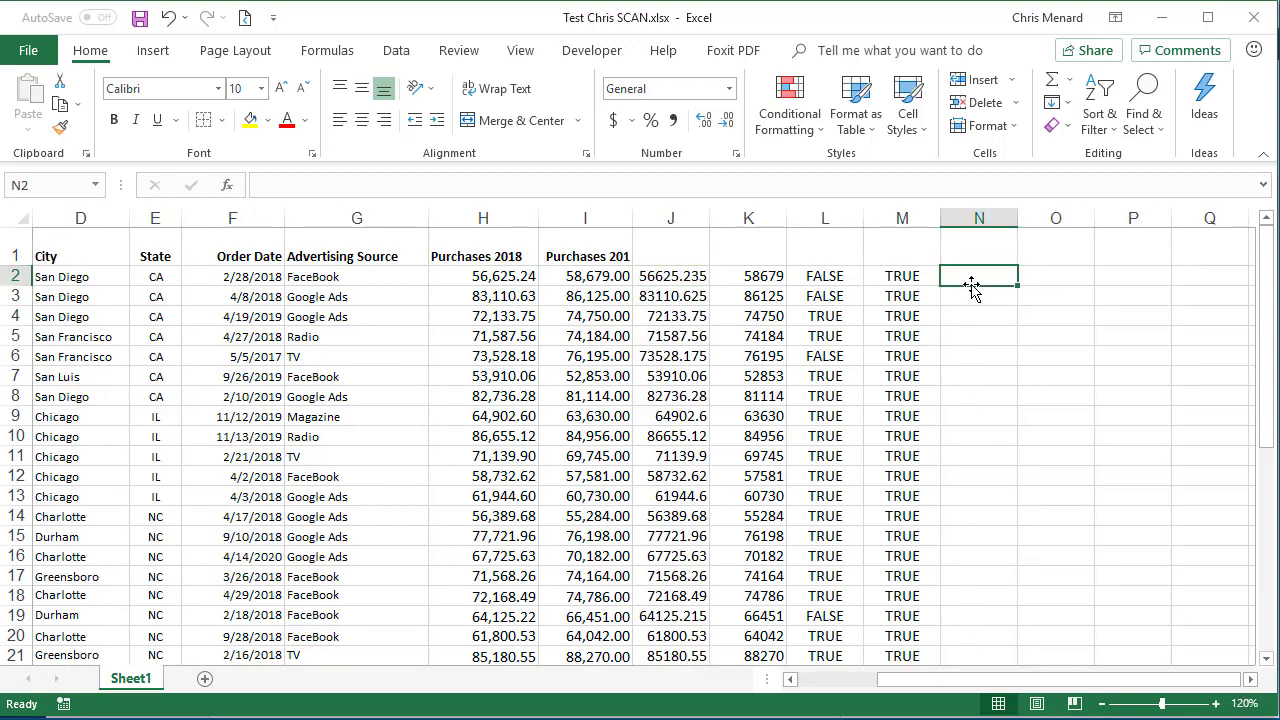
type("=roun")
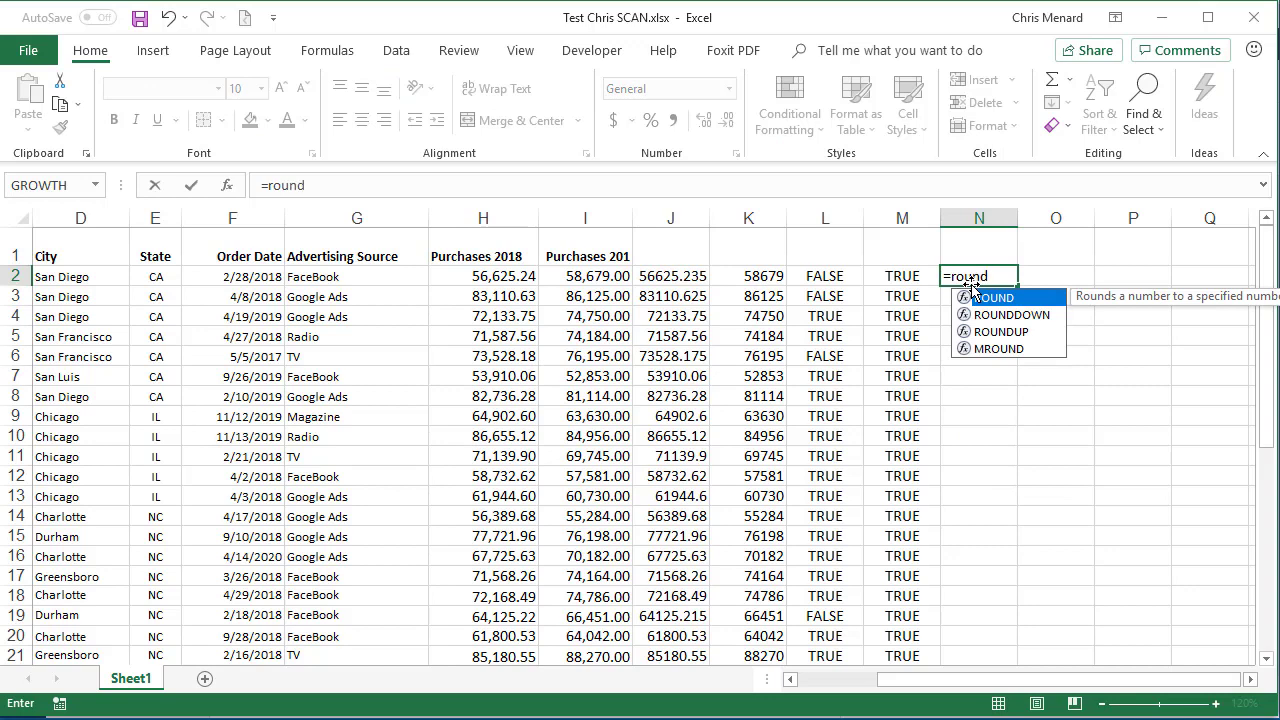
type("d")
key("Tab")
key("Left")
key("Left")
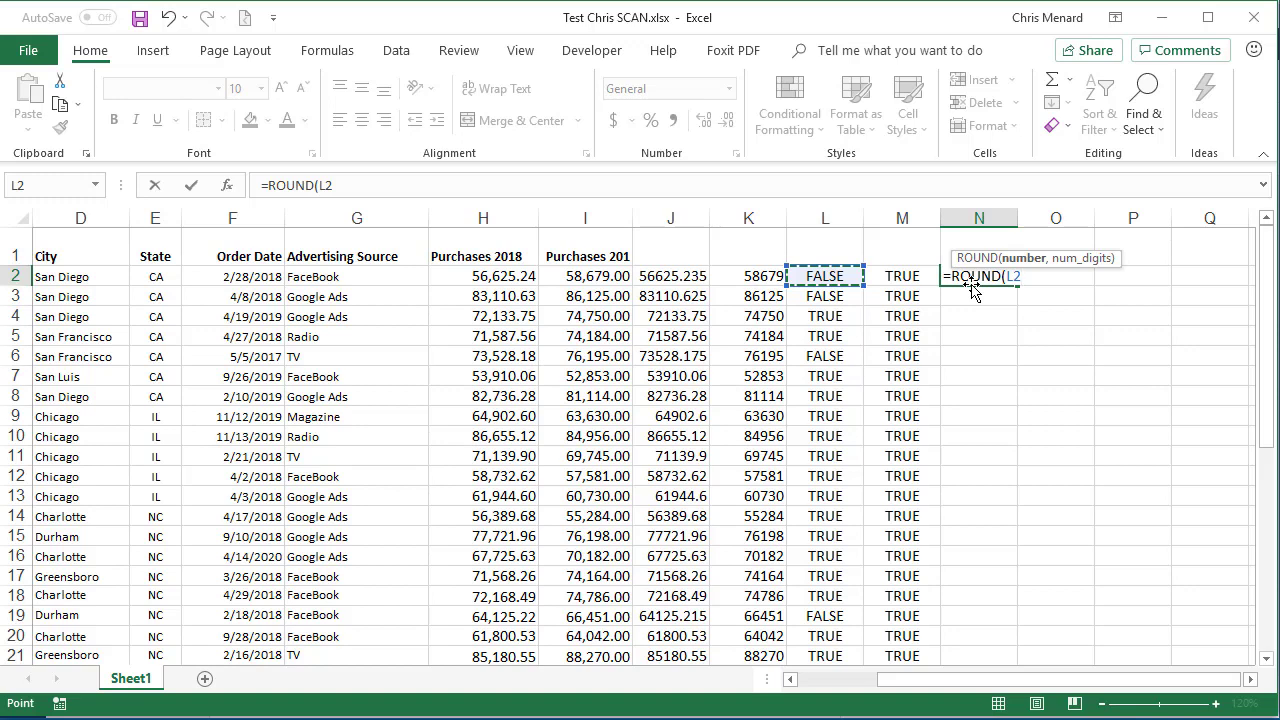
type(",2")
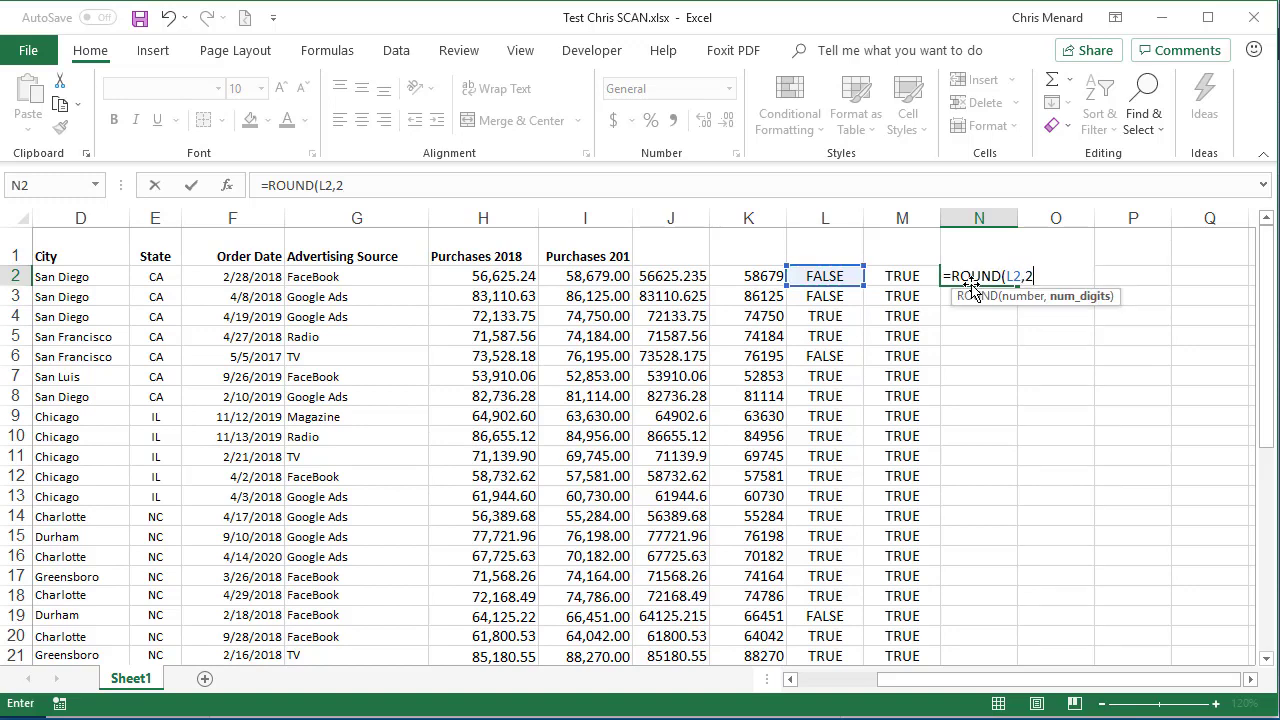
type(")")
key("Return")
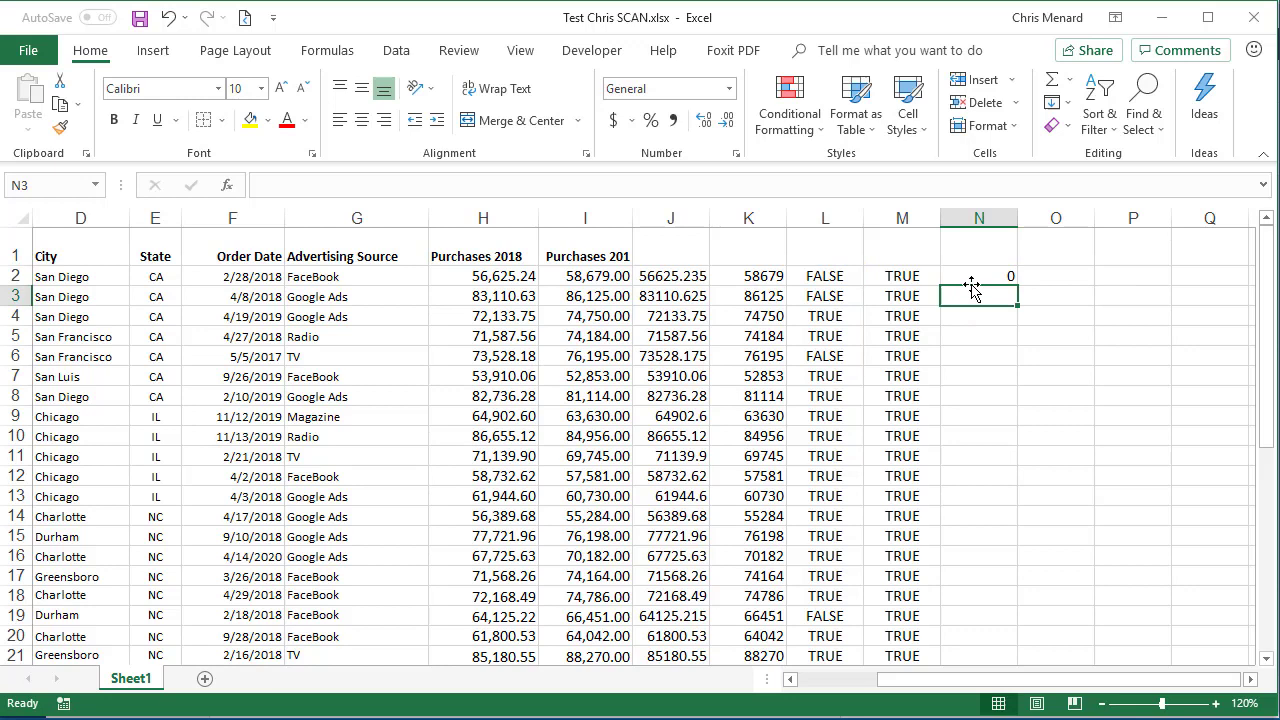
- Correct the formula in N2 to =ROUND(J2,2) and fill it across to column O and down to row 36
left_click(971, 277)
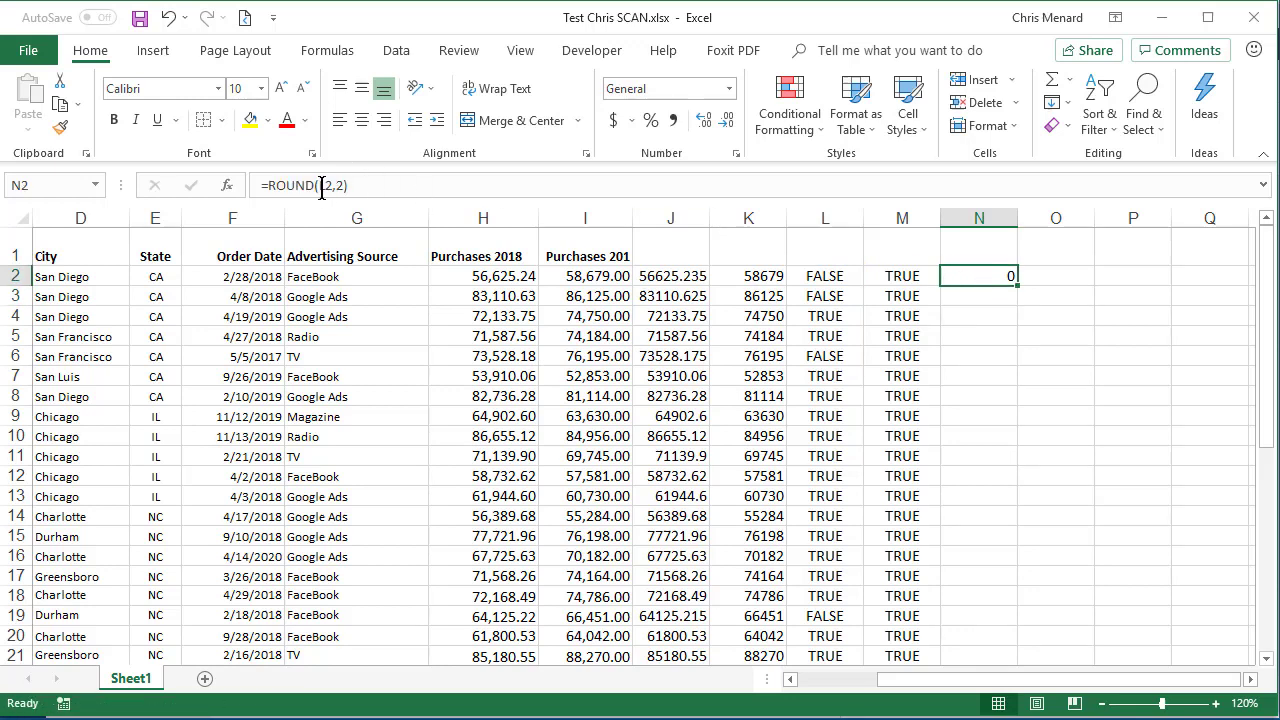
double_click(962, 281)
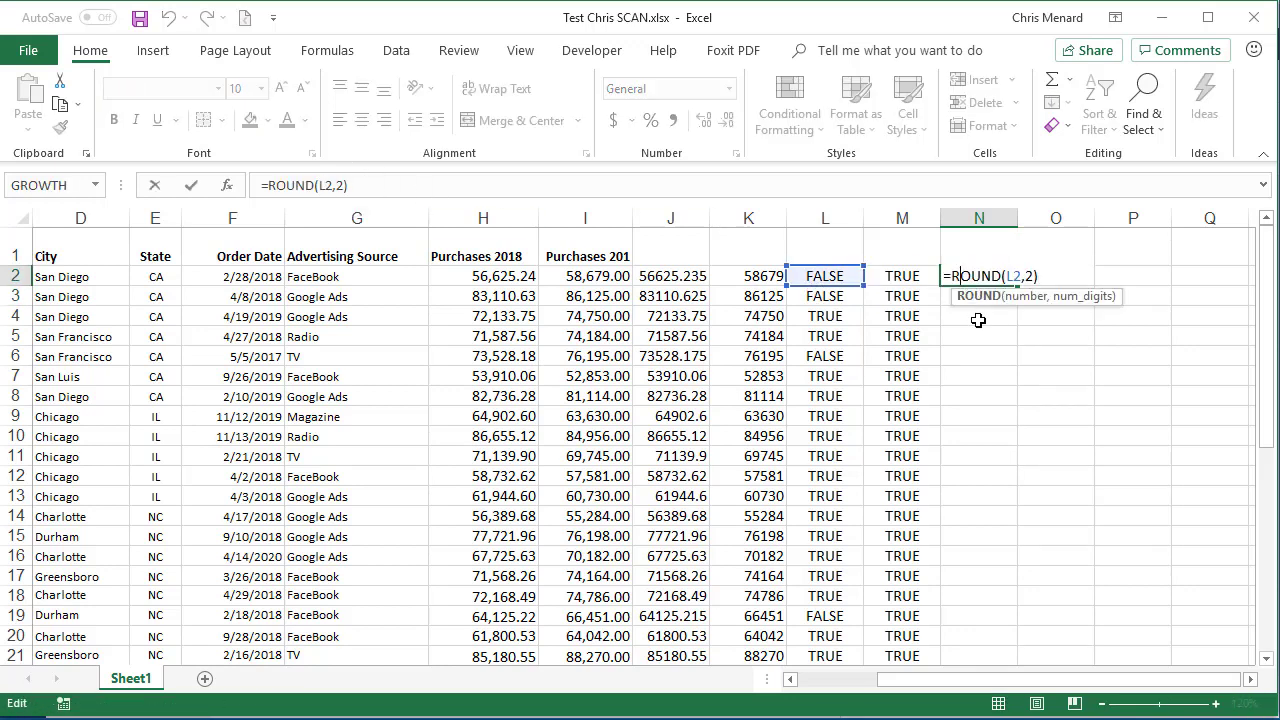
left_click(1013, 275)
key("BackSpace")
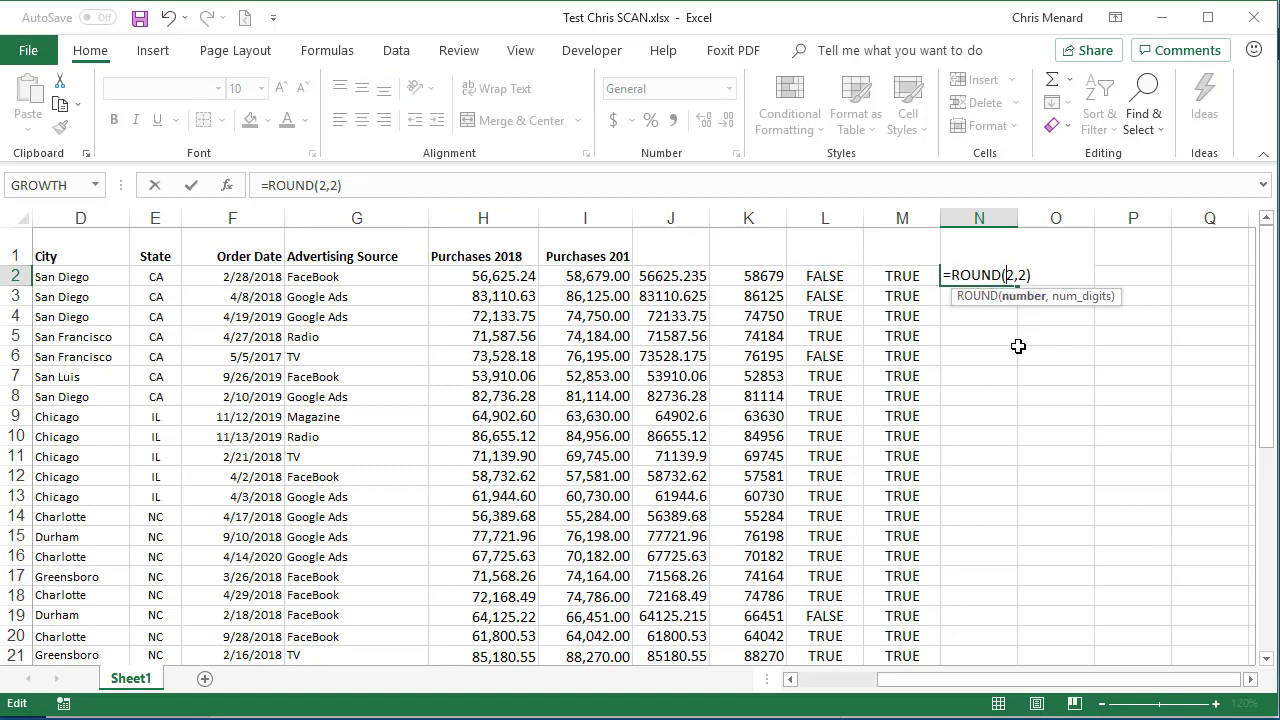
type("J")
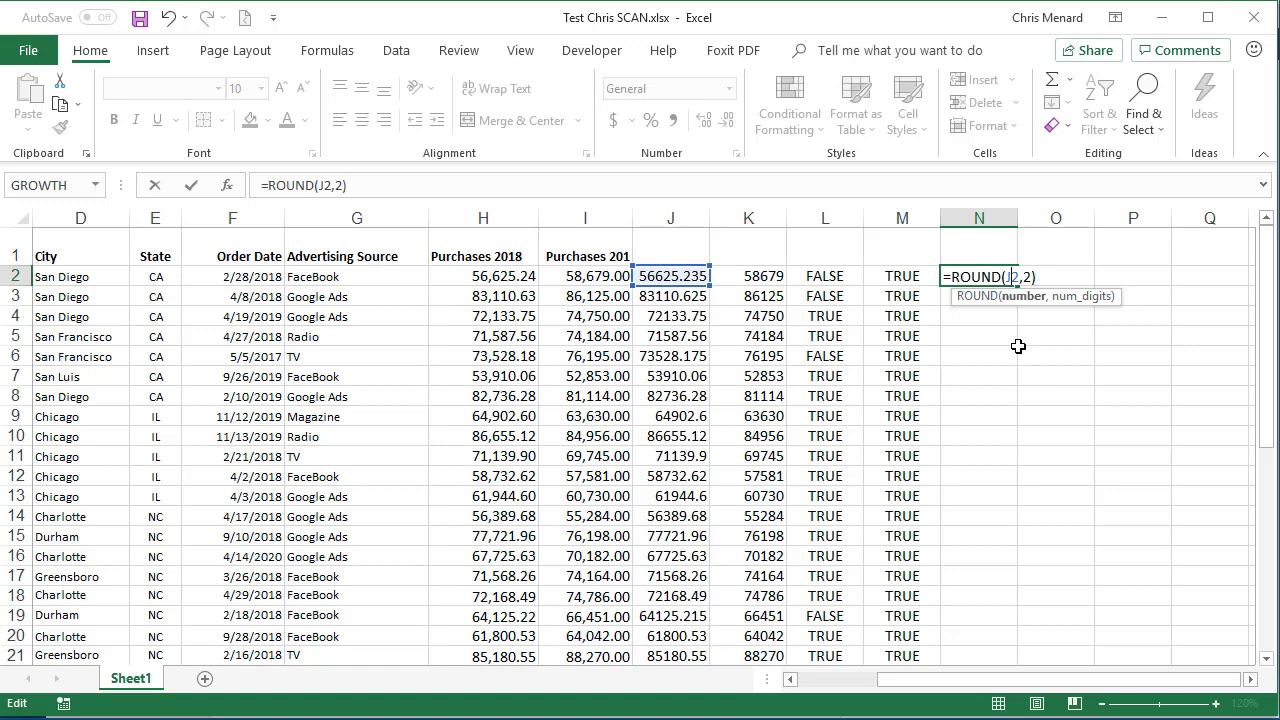
key("ctrl+Return")
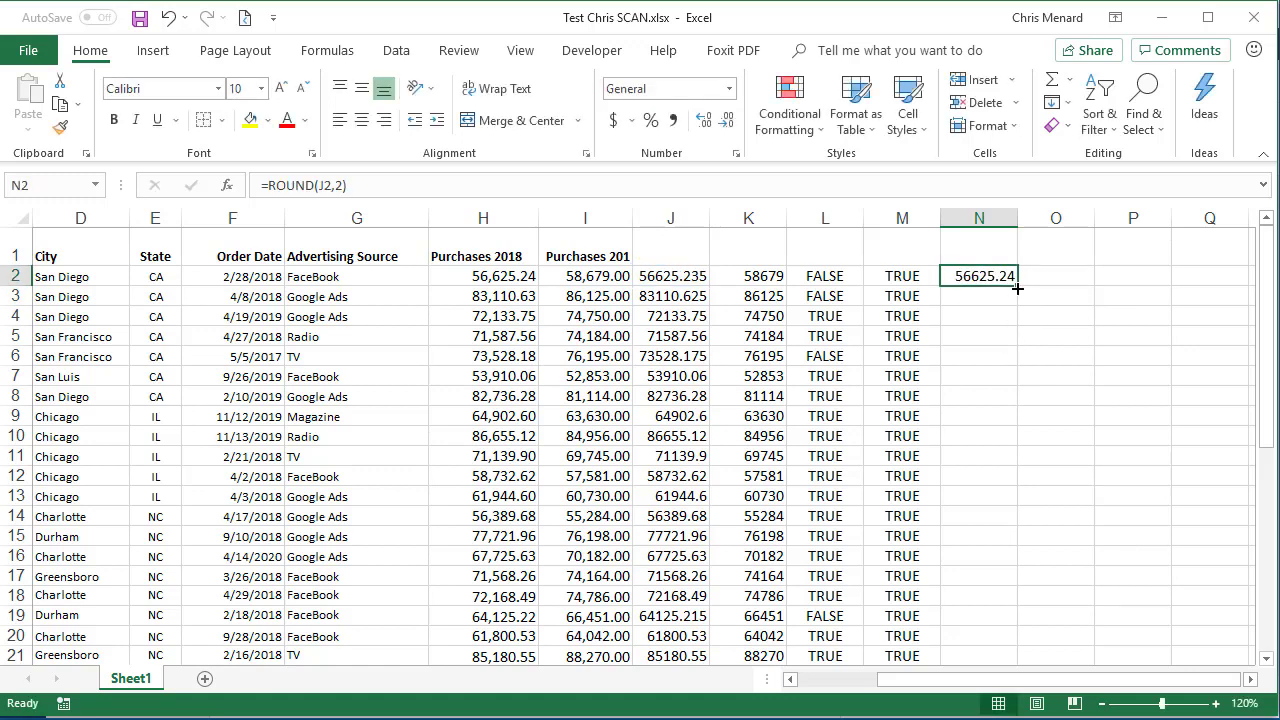
left_click_drag(1031, 286, 1094, 290)
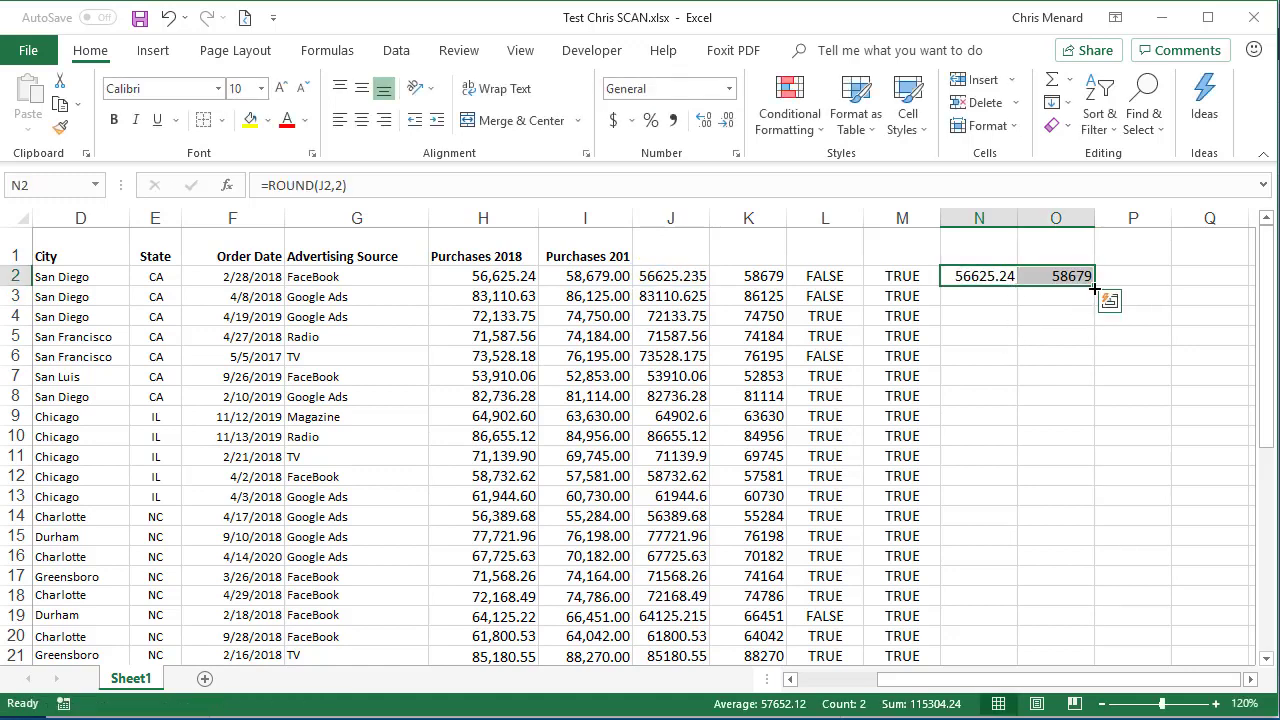
double_click(1094, 289)
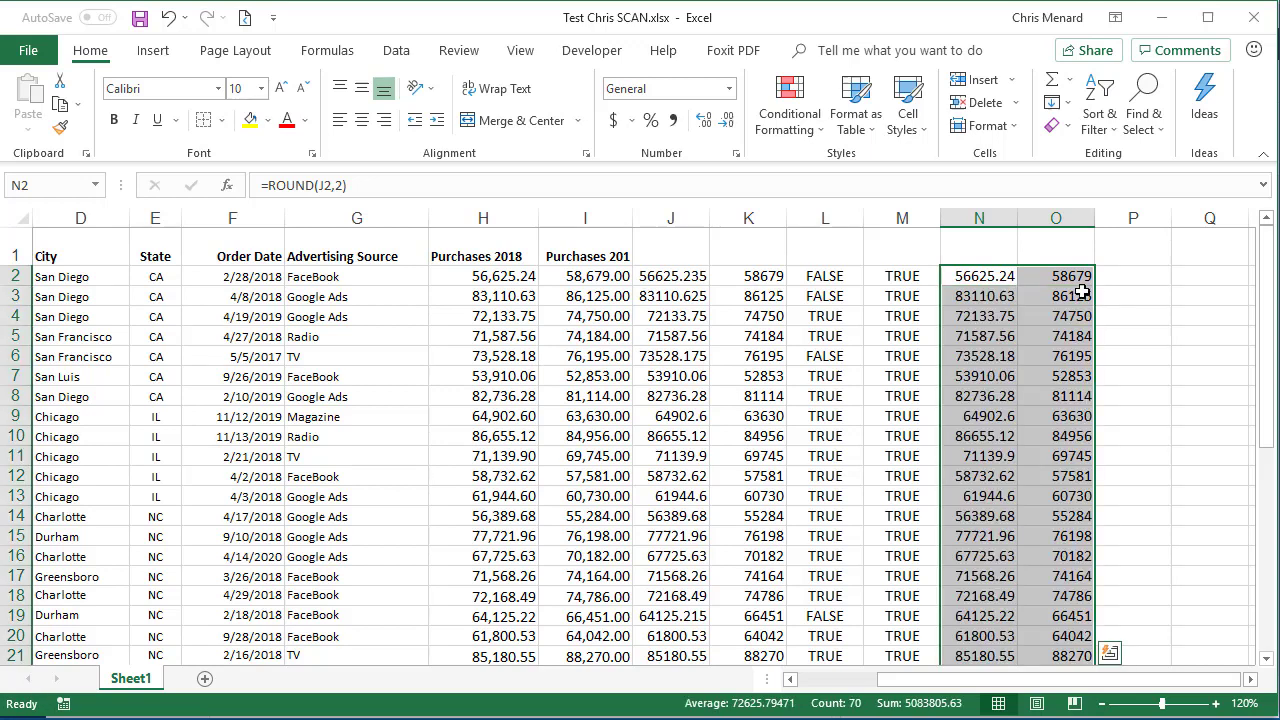
- Copy the rounded amounts in N2:O36 and paste them as values only over the original amounts starting at J2
right_click(990, 303)
left_click(1030, 338)
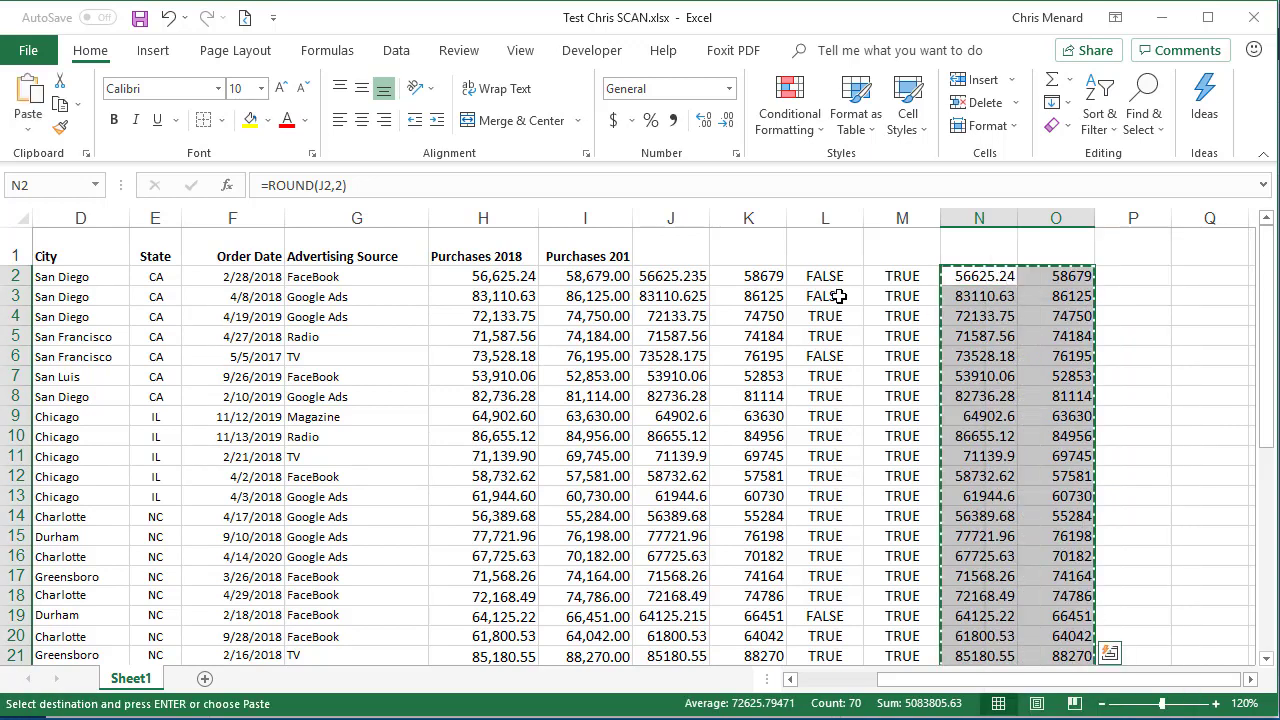
left_click(670, 280)
right_click(668, 277)
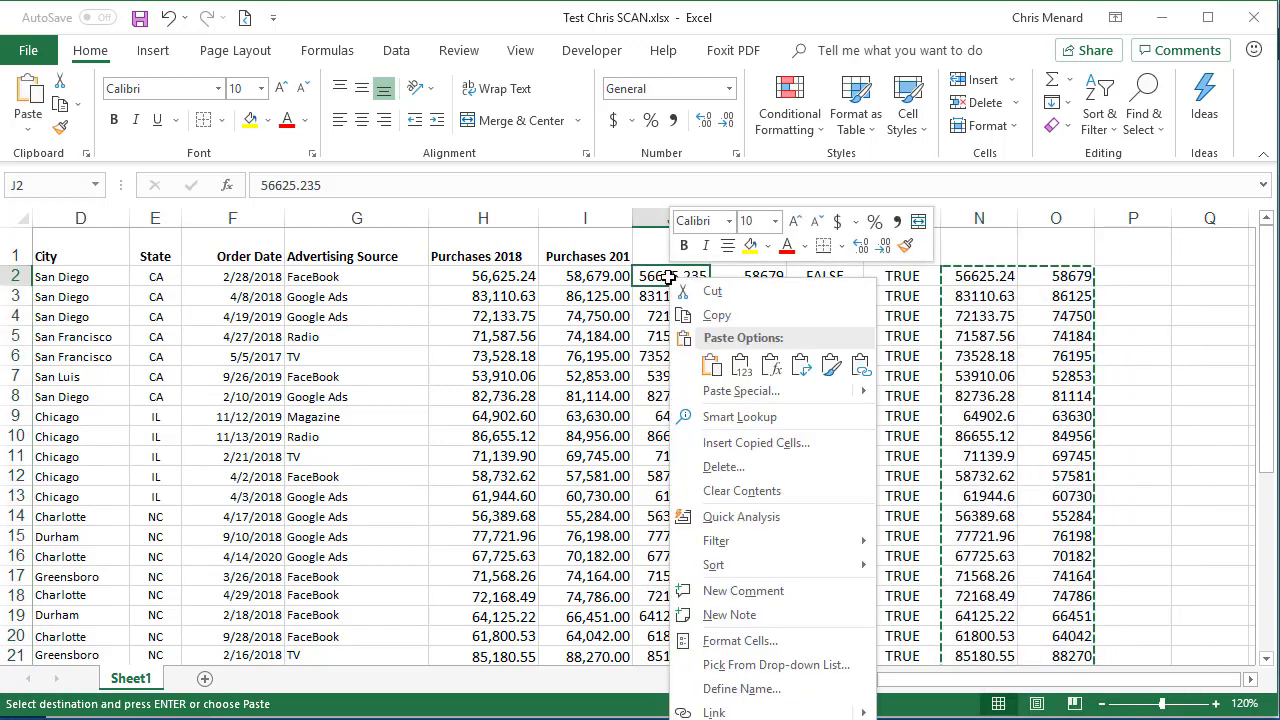
left_click(738, 365)
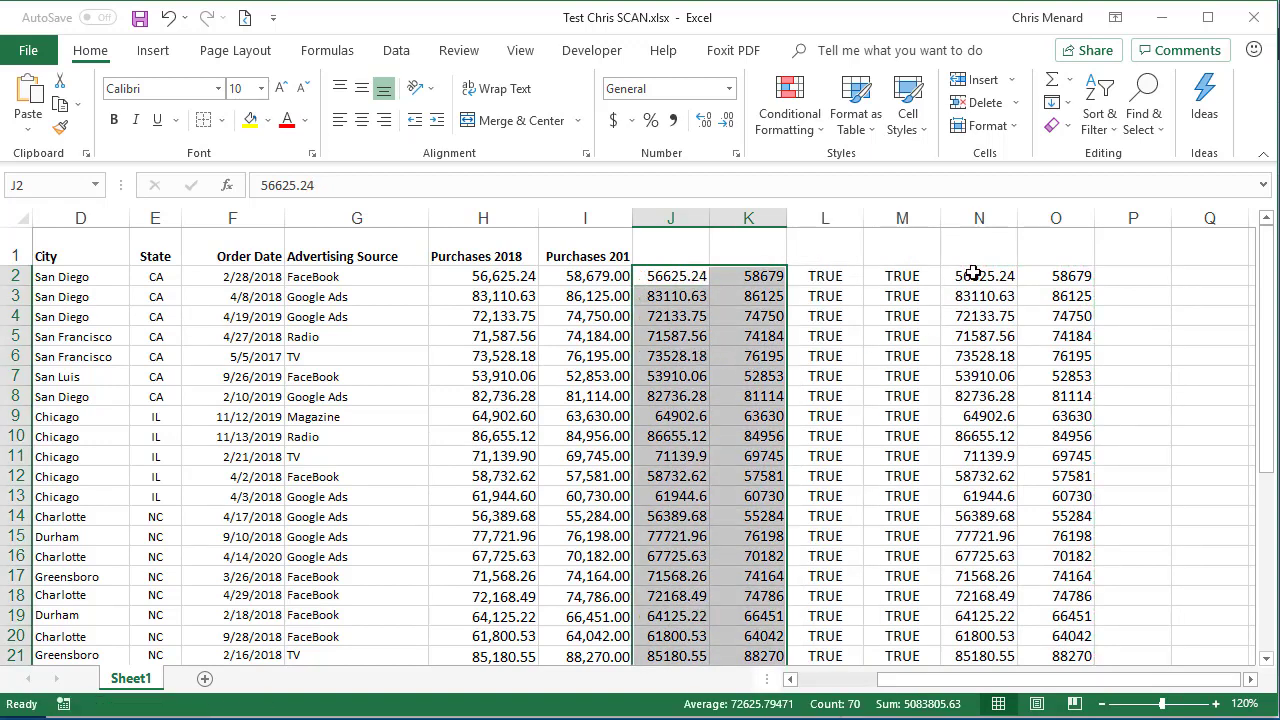
key("Escape")
- Clear the ROUND formulas from columns N and O
left_click_drag(980, 218, 1063, 218)
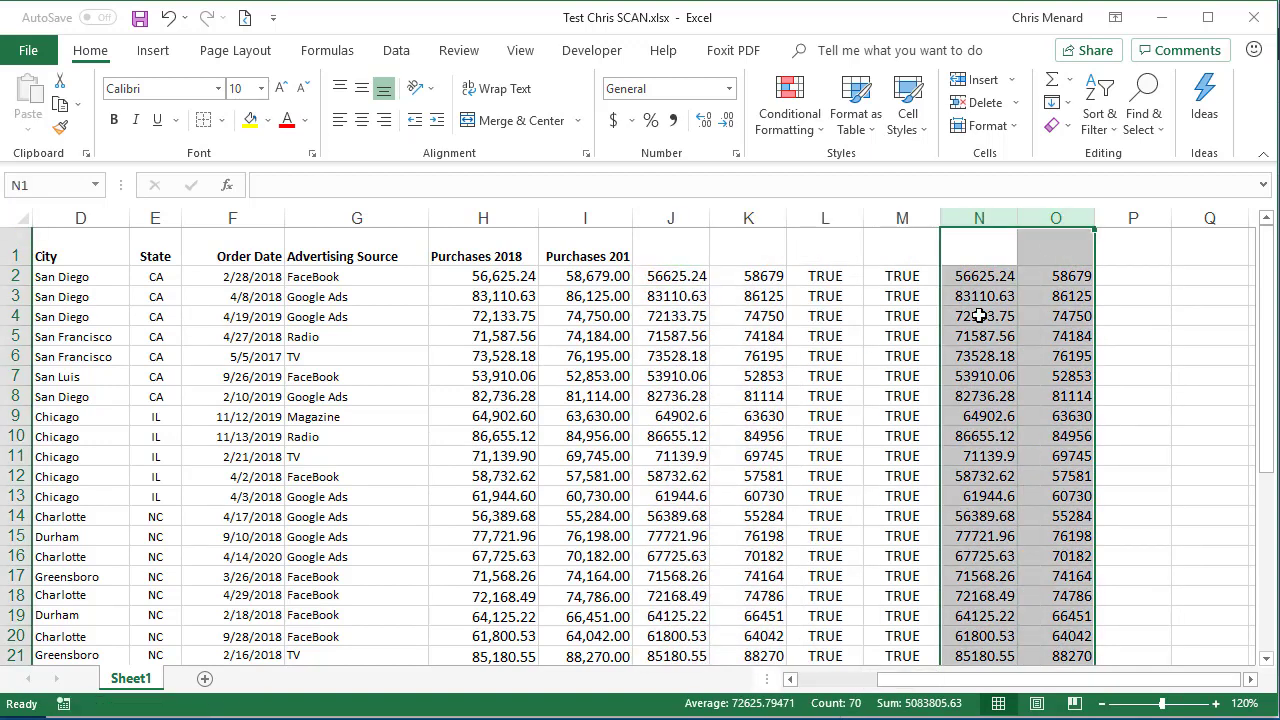
left_click(978, 277)
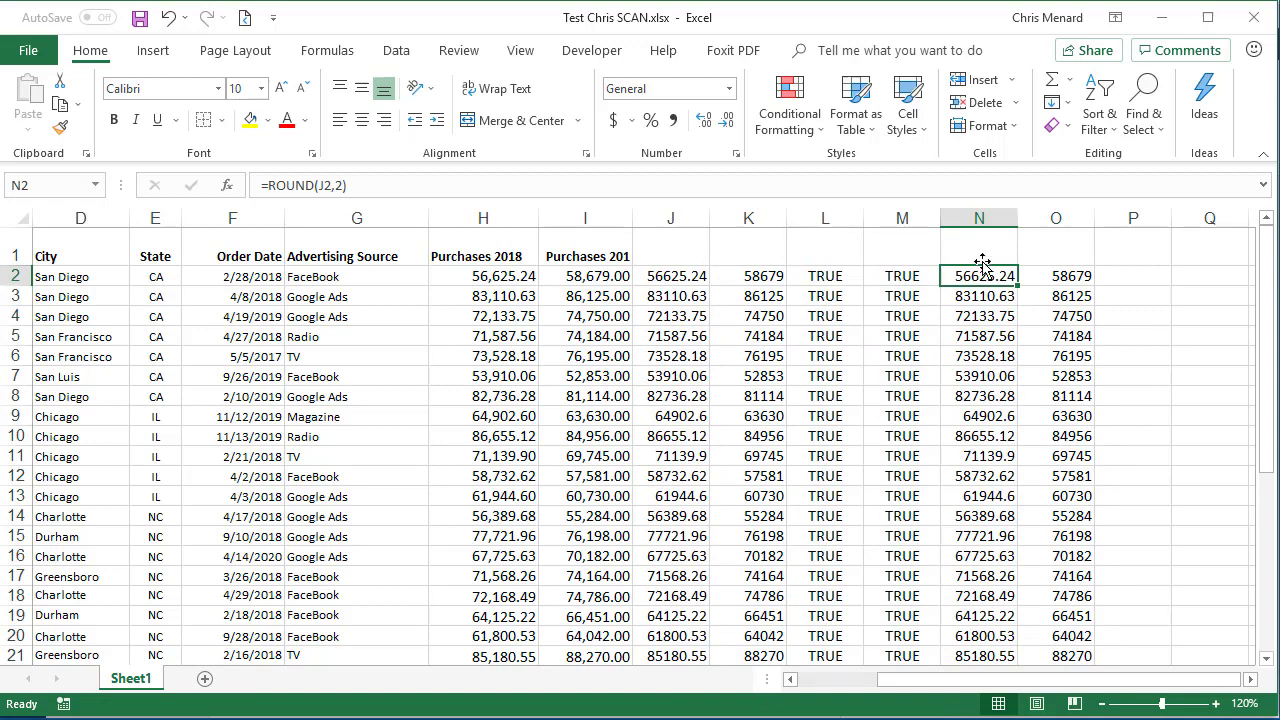
left_click_drag(980, 218, 1065, 219)
key("Delete")
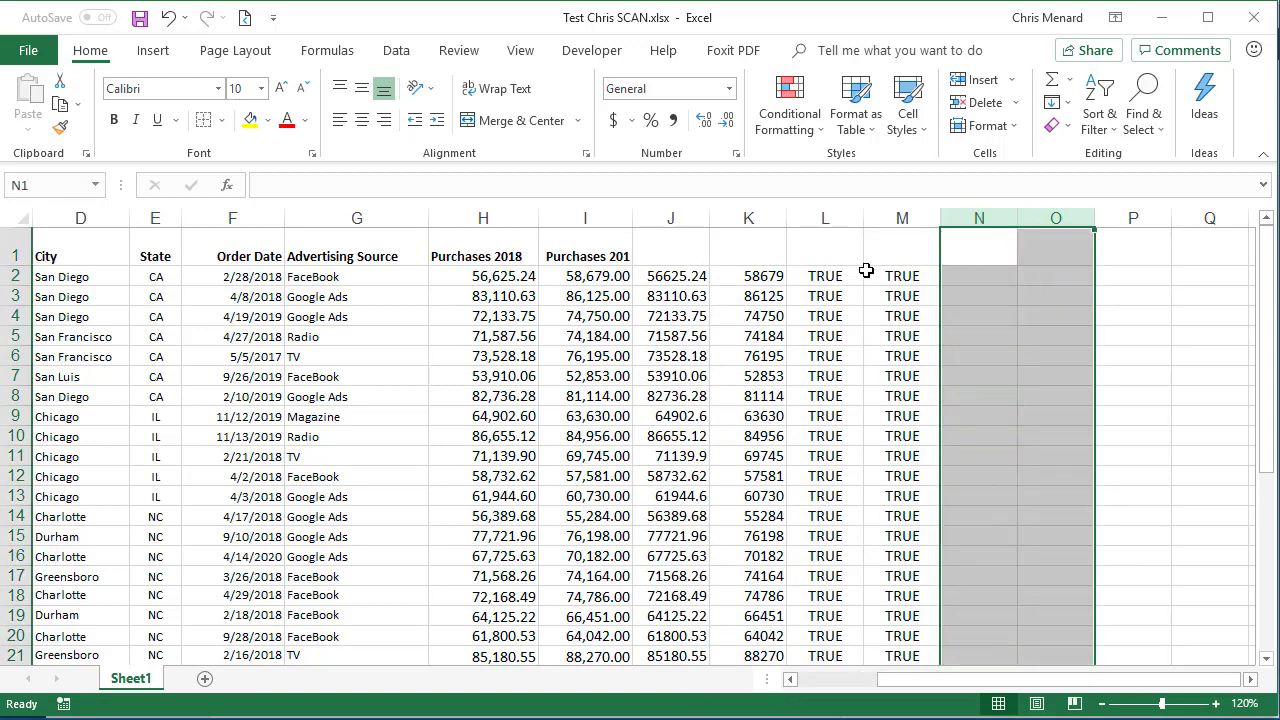
- Review the scanned amounts in H2 and I2 and the comparison results in columns L and M down to the last row
left_click(516, 277)
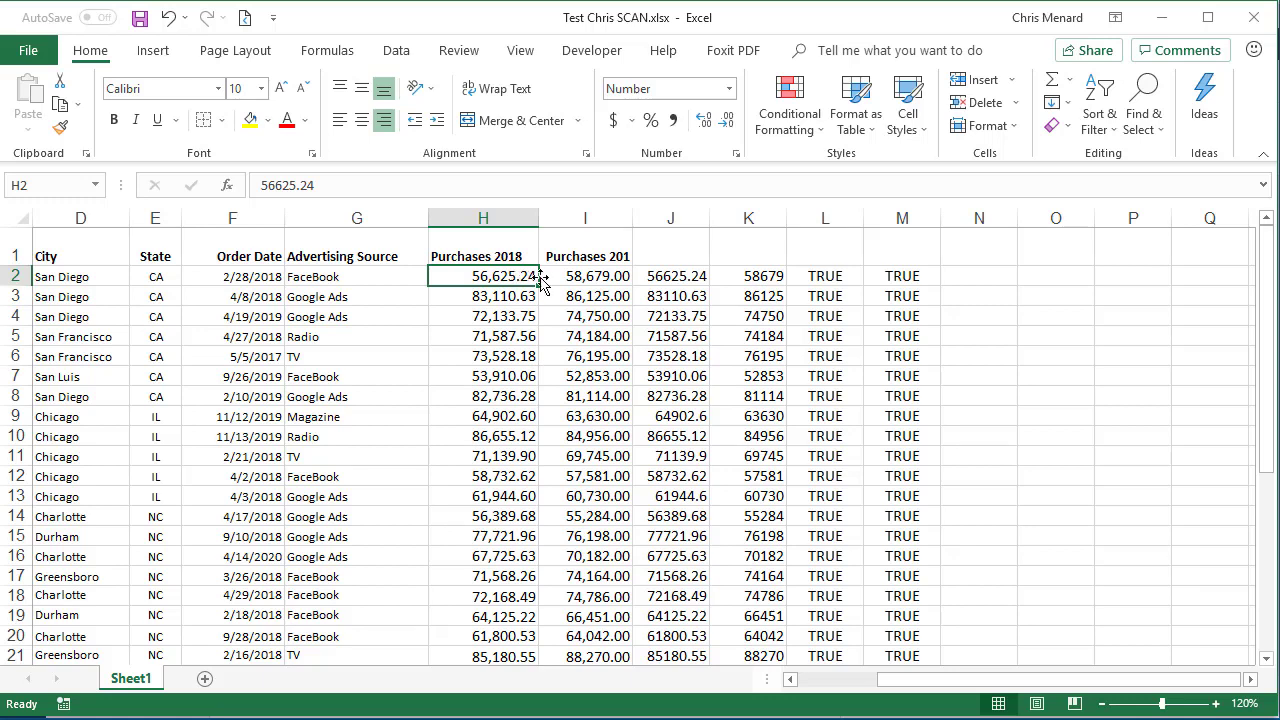
left_click(567, 282)
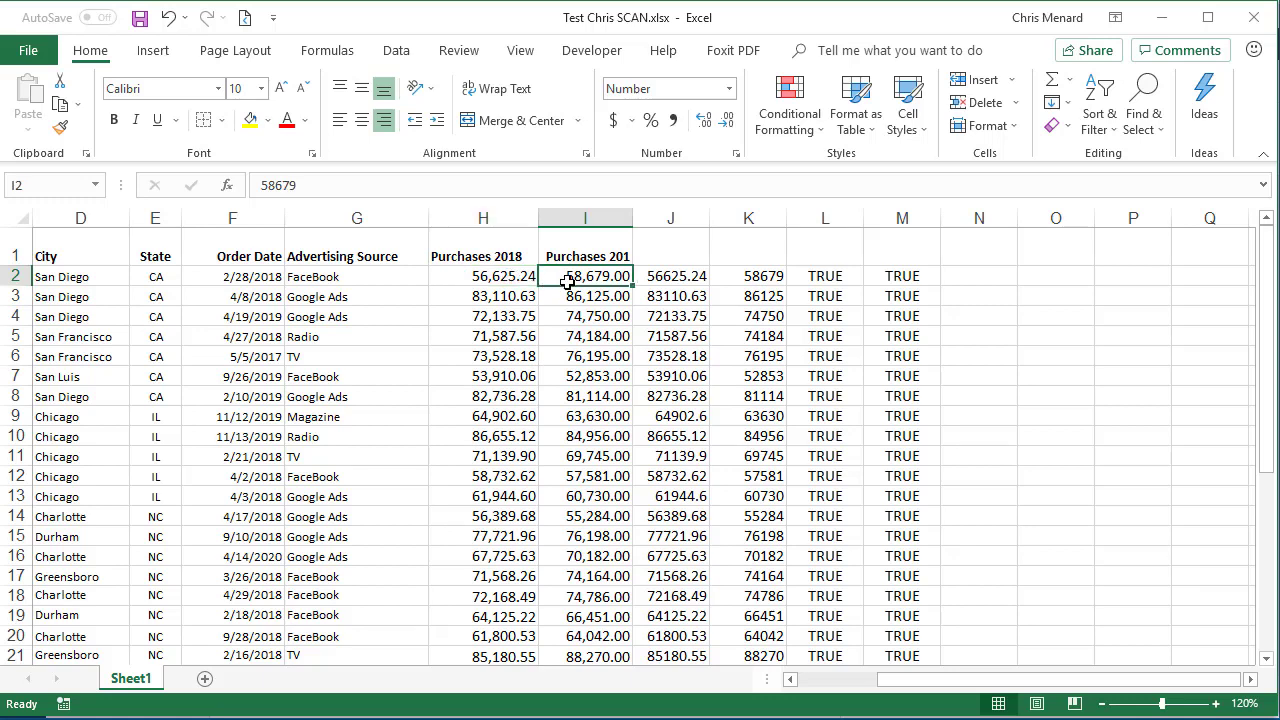
left_click(524, 277)
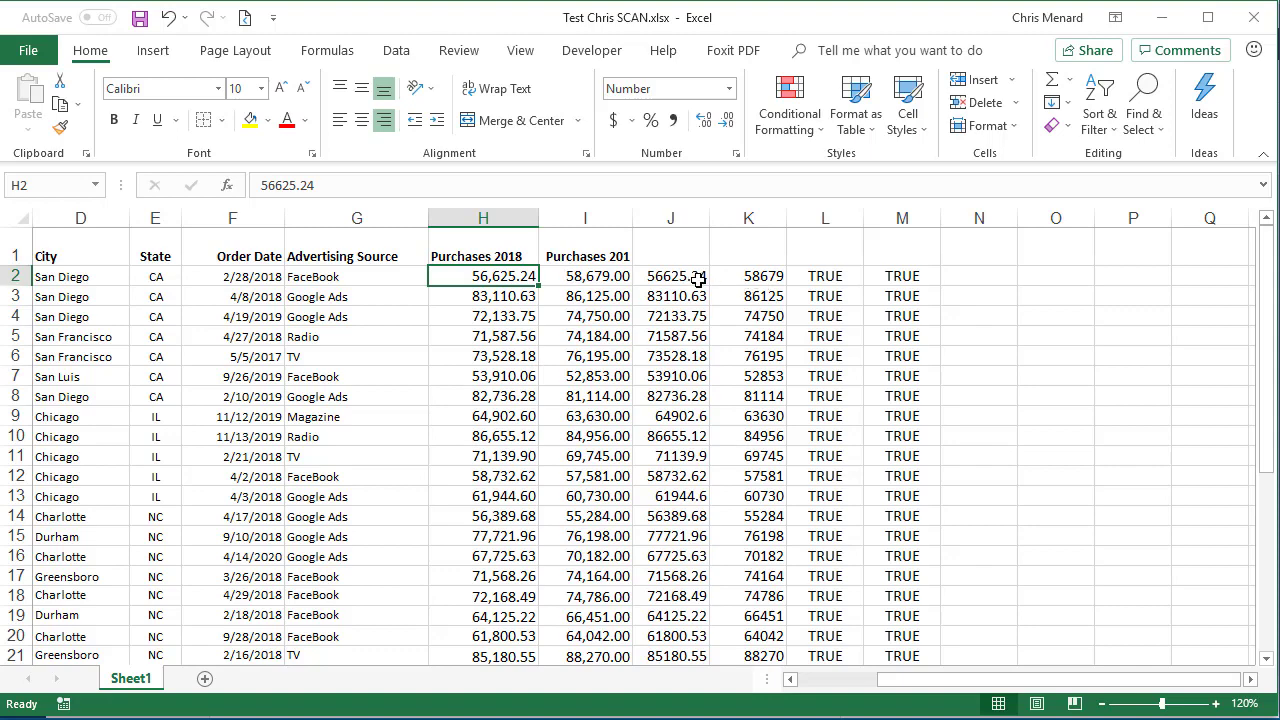
left_click(817, 277)
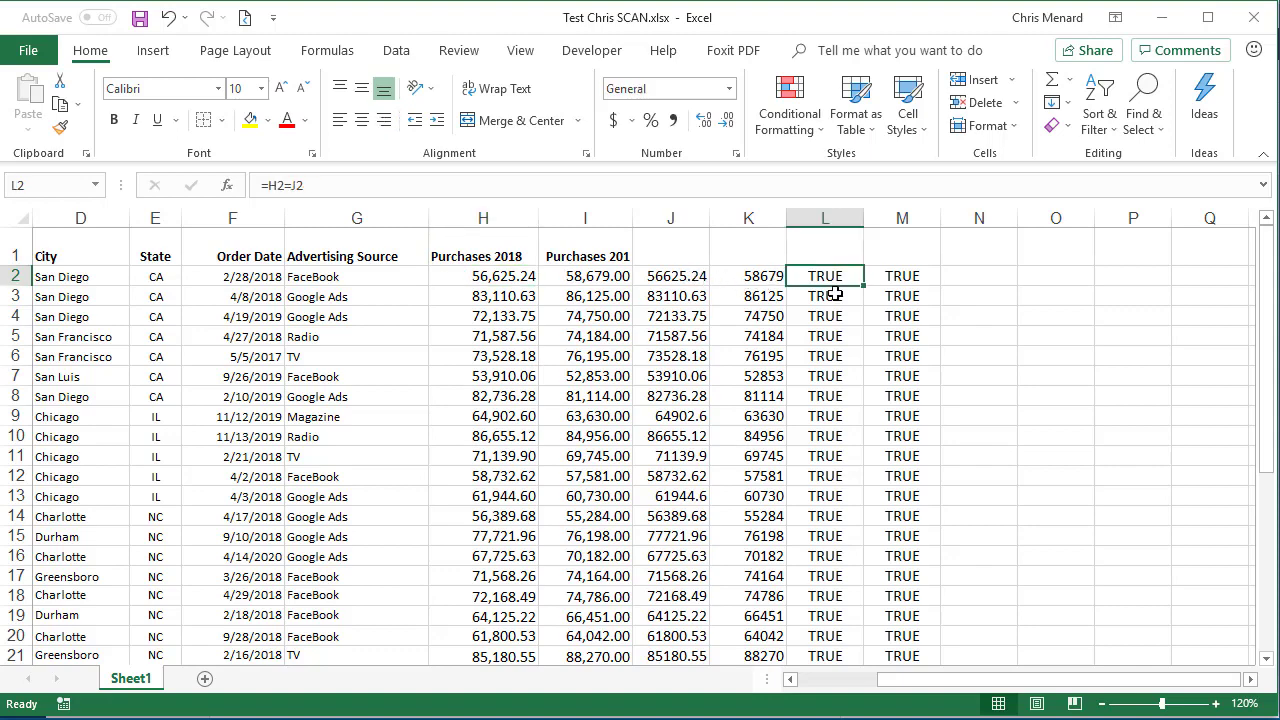
scroll(874, 368, "down", 2)
scroll(874, 368, "down", 5)
scroll(900, 420, "up", 7)
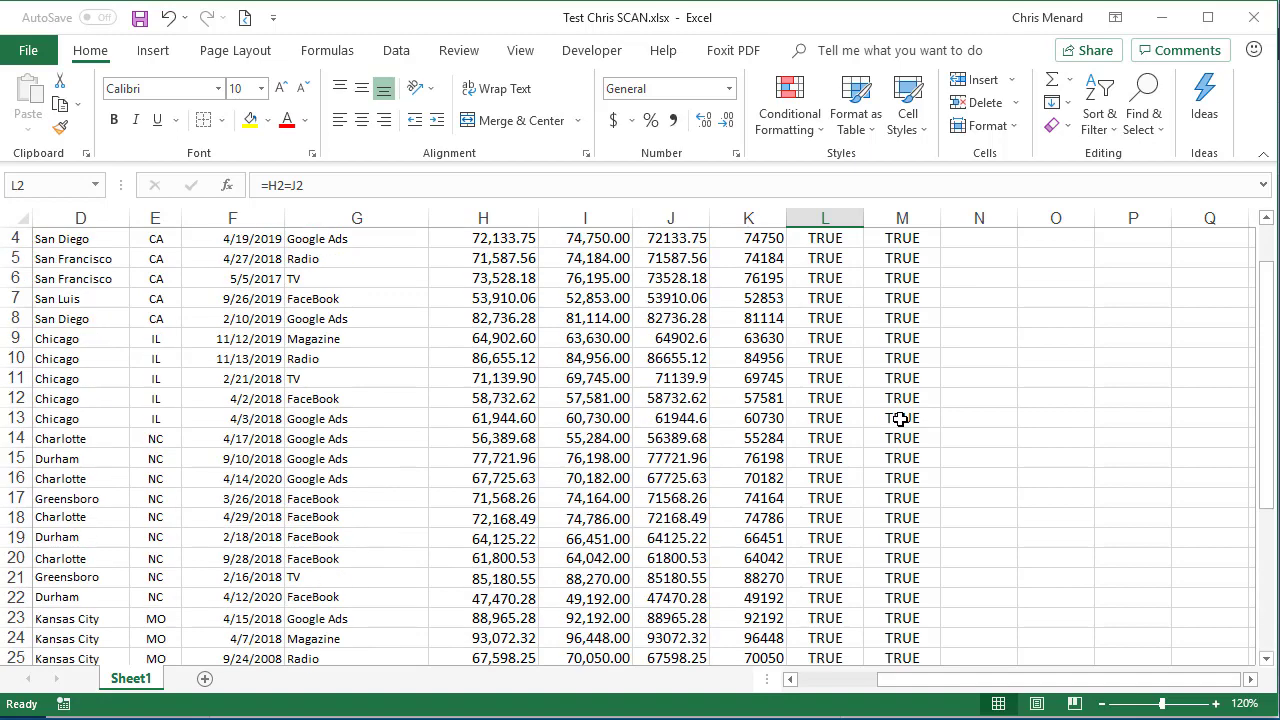
- Delete the comparison columns J through M and return to the start of the table
left_click_drag(674, 232, 871, 222)
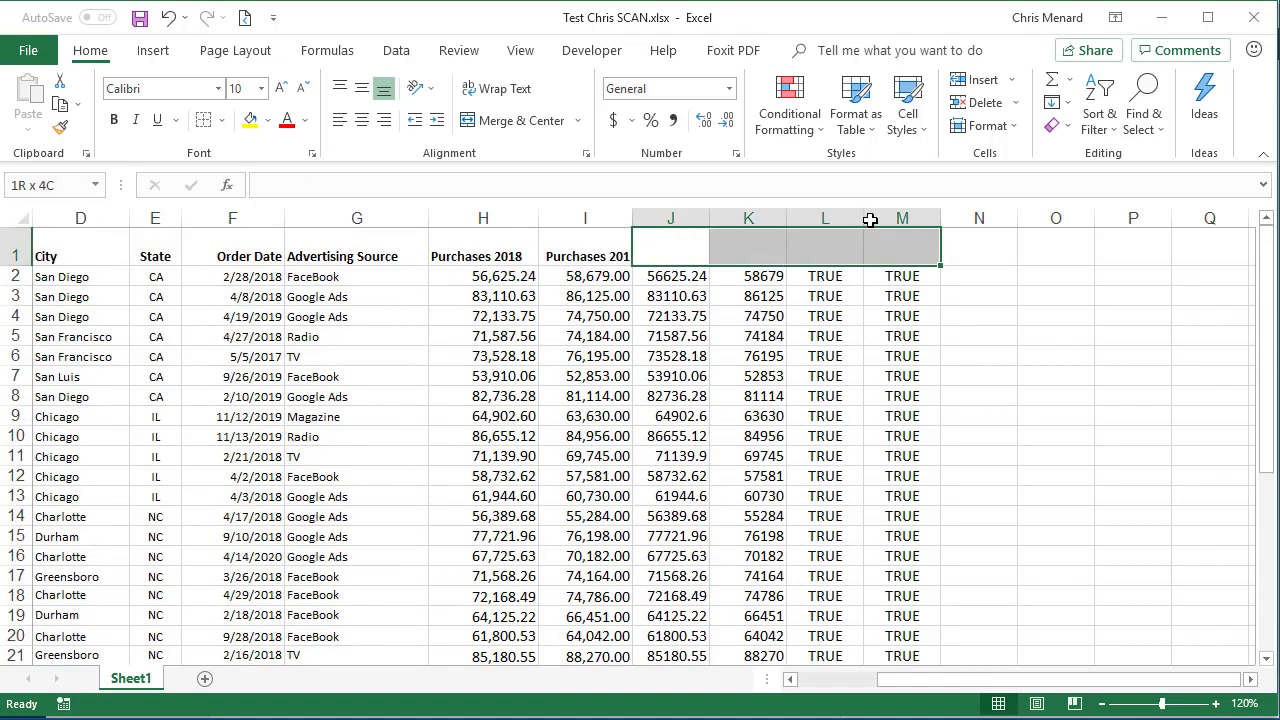
left_click_drag(682, 215, 894, 240)
right_click(894, 240)
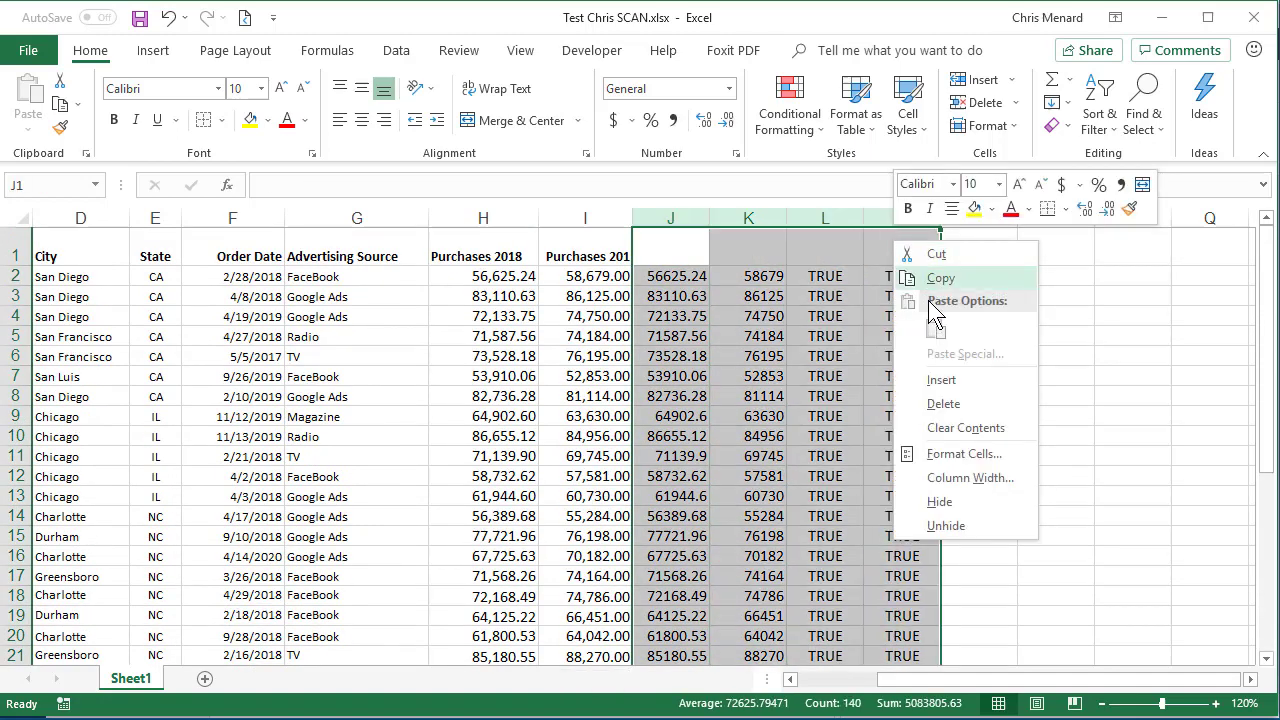
left_click(944, 404)
left_click_drag(958, 680, 886, 705)
left_click(573, 274)
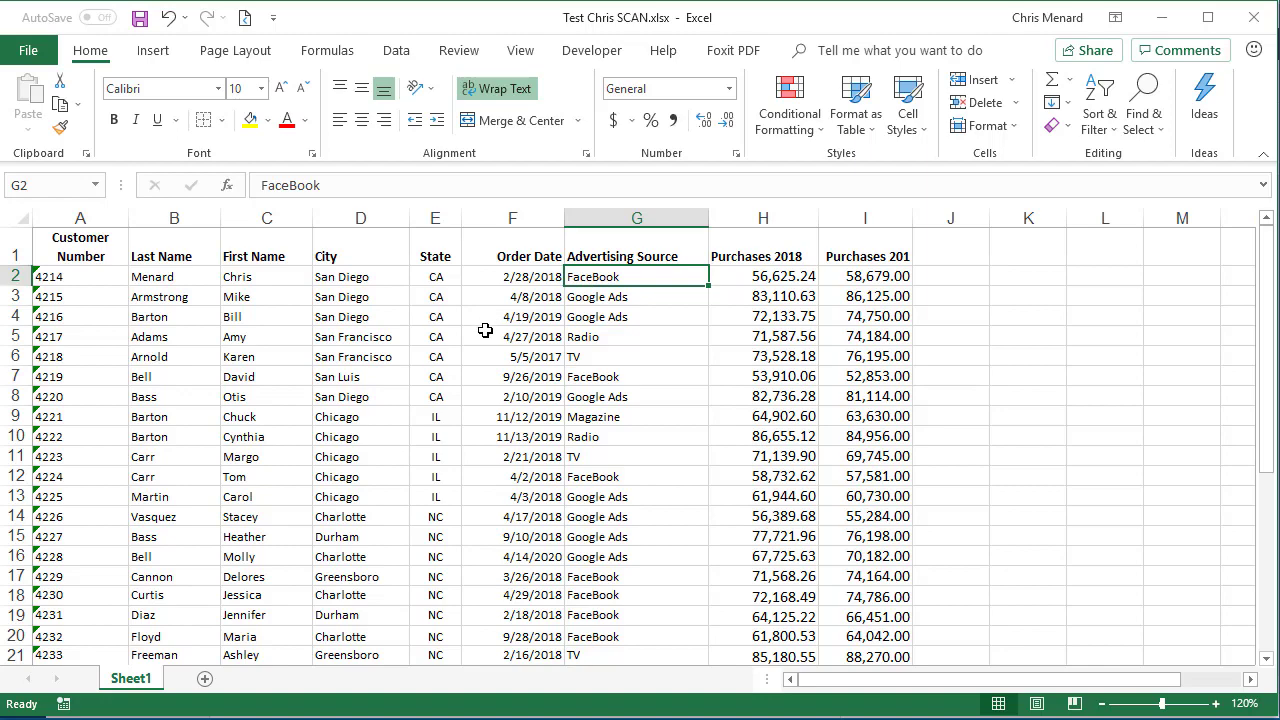
- Review the cleaned table and check with the status bar calculations whether the first order dates in column F are stored as numbers
scroll(485, 330, "down", 4)
scroll(486, 345, "down", 1)
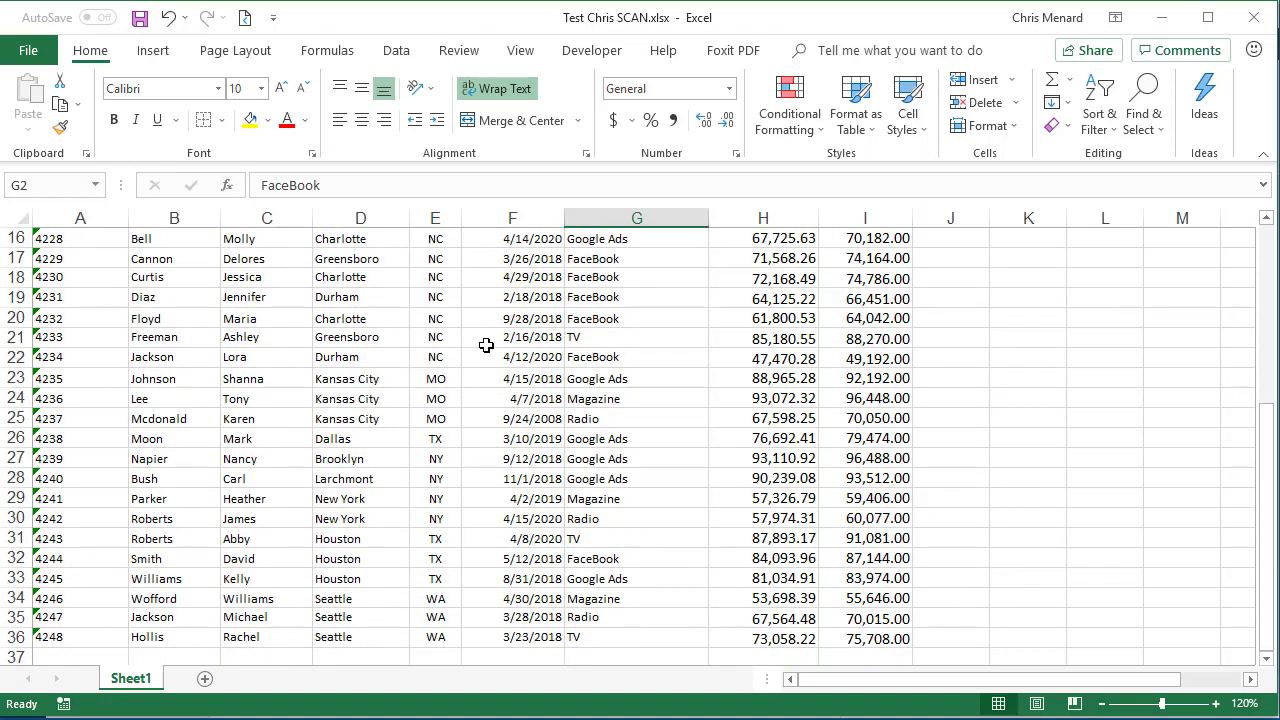
scroll(486, 345, "up", 5)
left_click(519, 277)
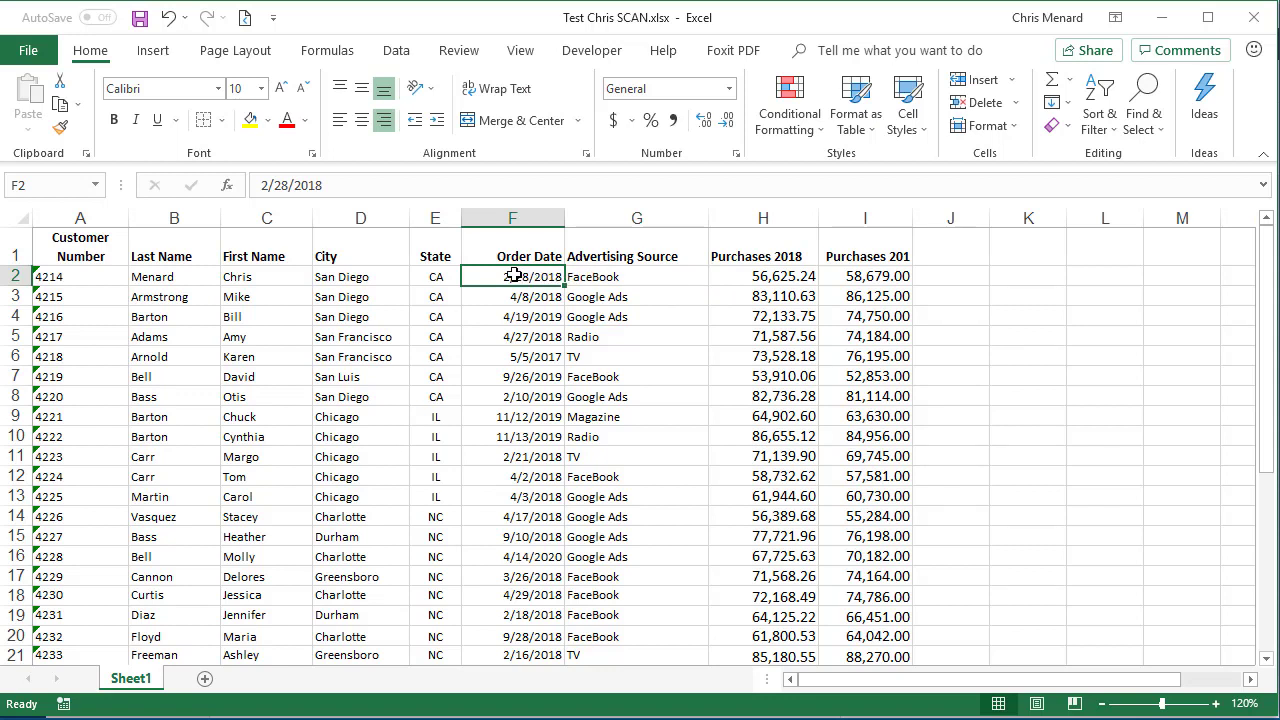
left_click_drag(513, 279, 516, 298)
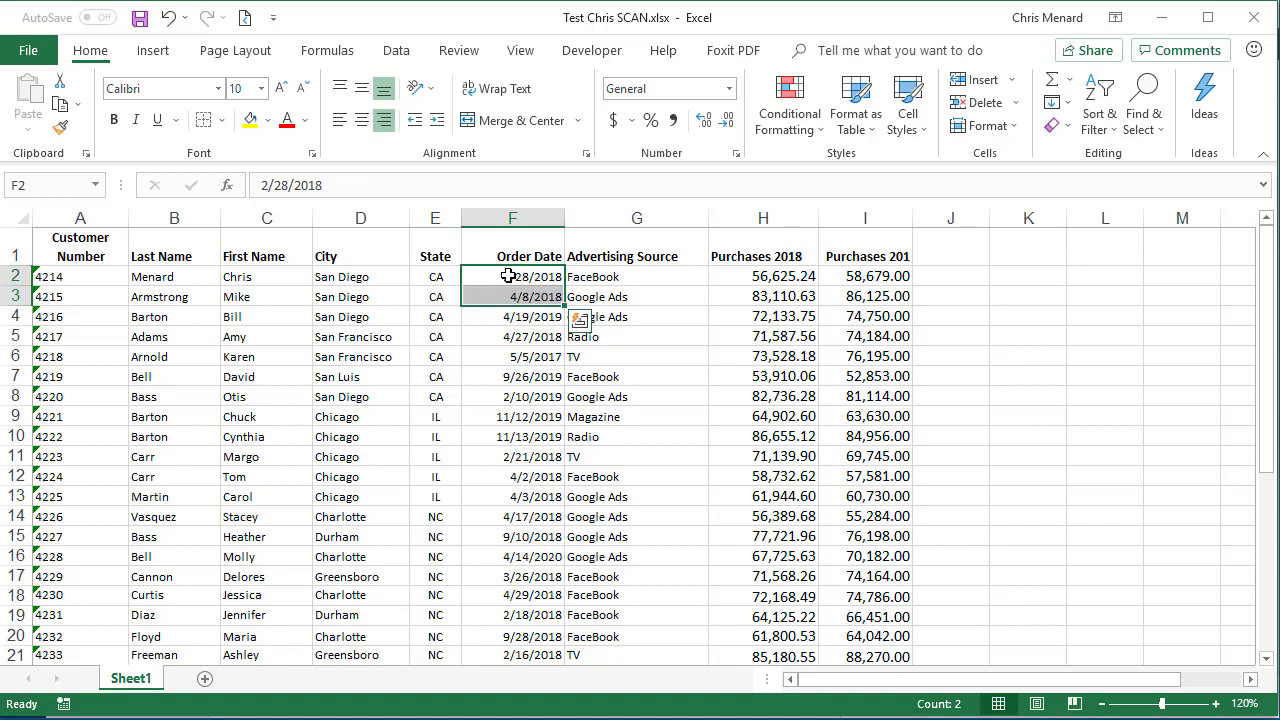
left_click(500, 276)
left_click_drag(495, 276, 511, 296)
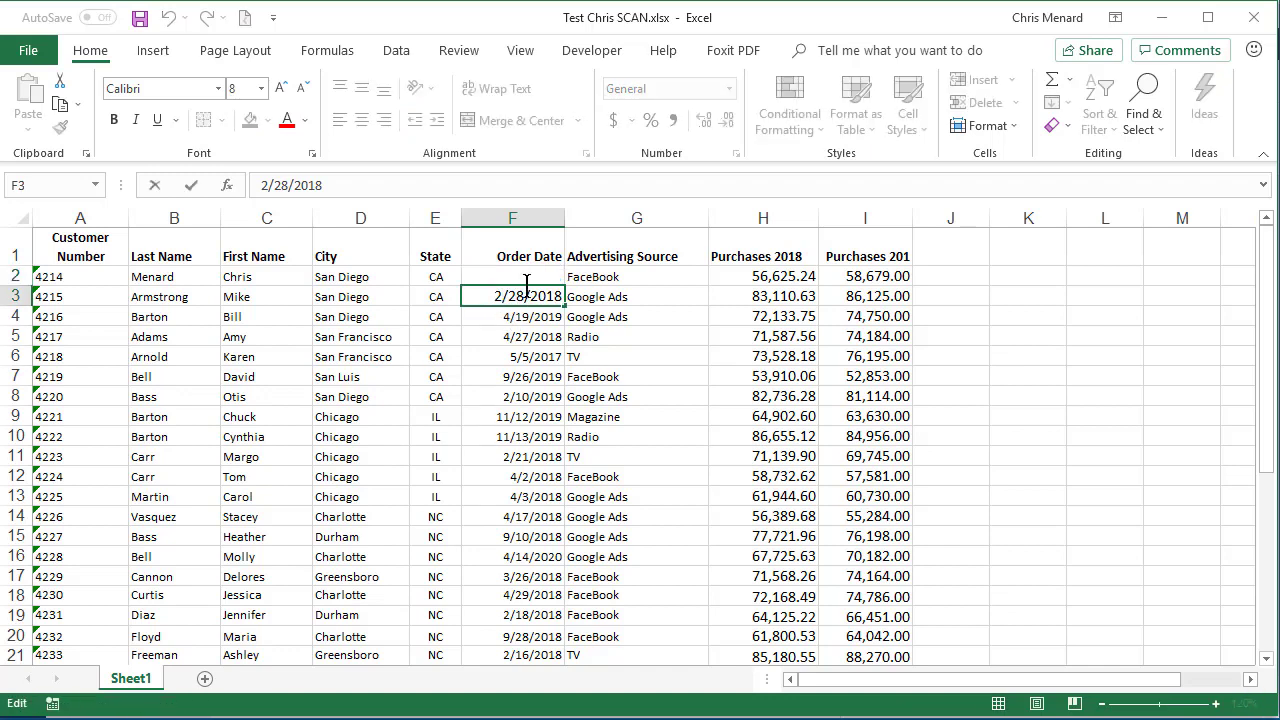
key("Escape")
key("ctrl+z")
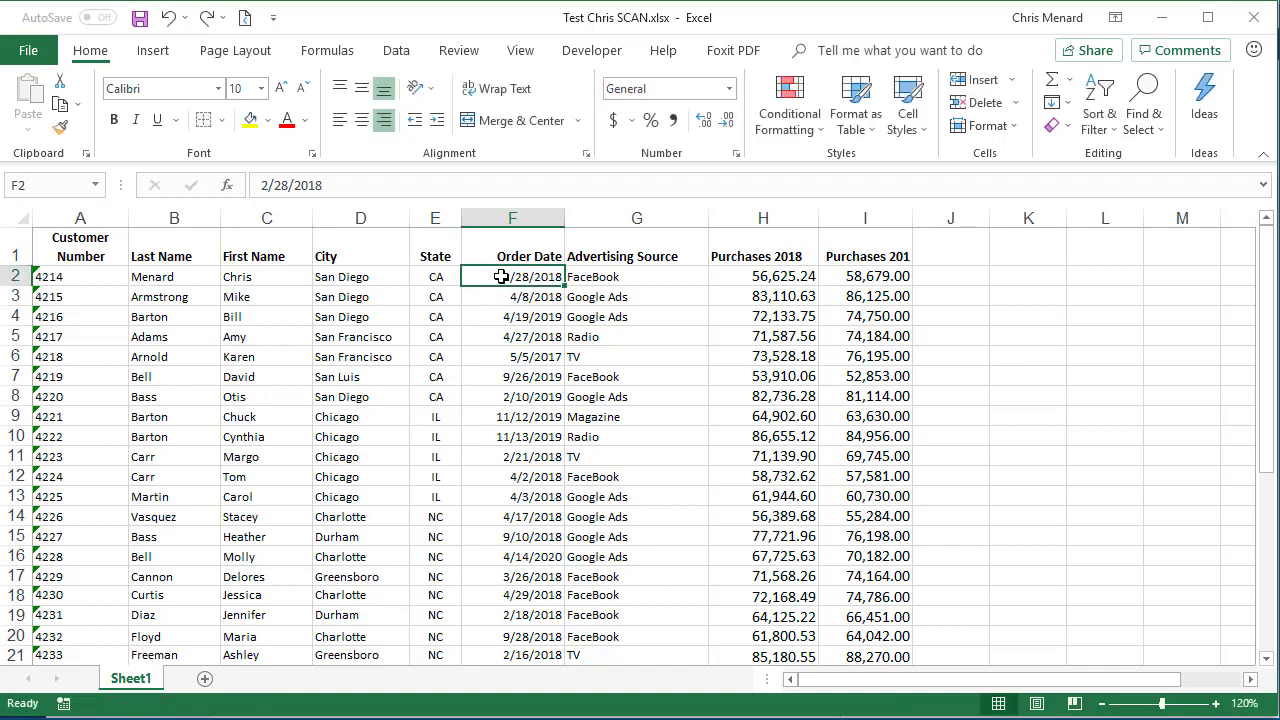
left_click_drag(497, 283, 510, 318)
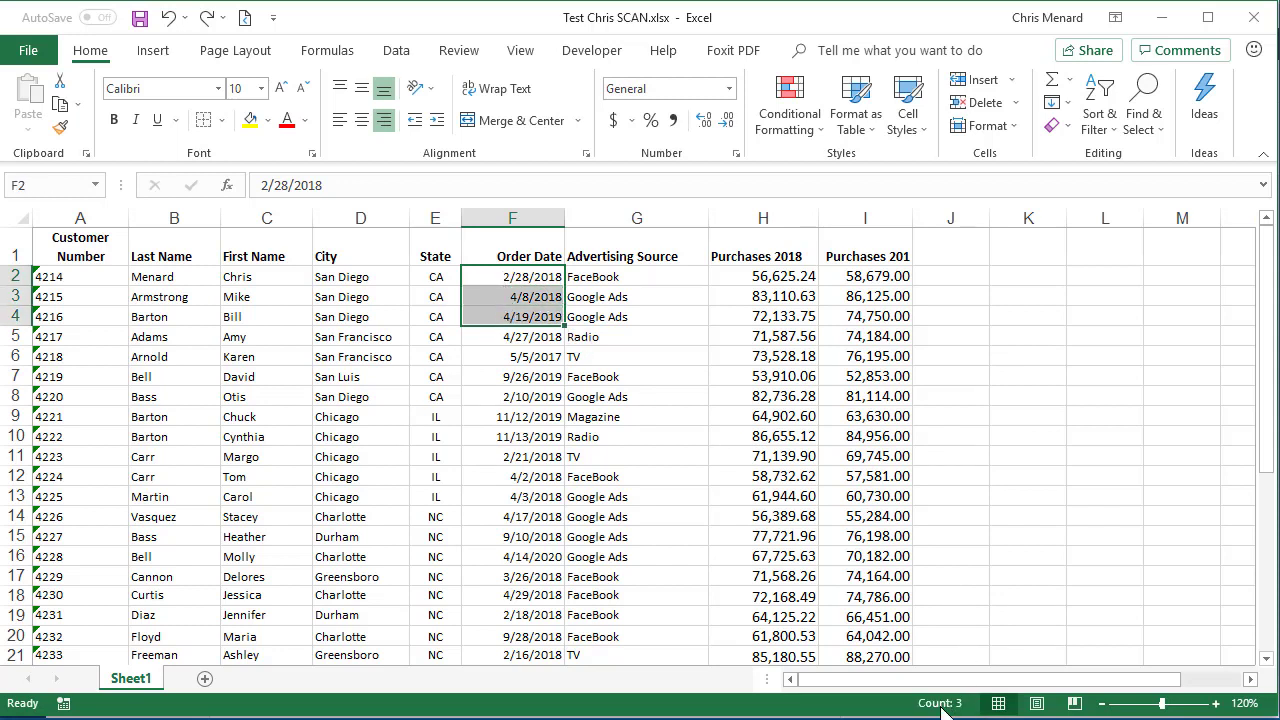
- Convert the order dates with the formula =VALUE(F2) in J2, filled down to row 36
left_click(963, 273)
type("=")
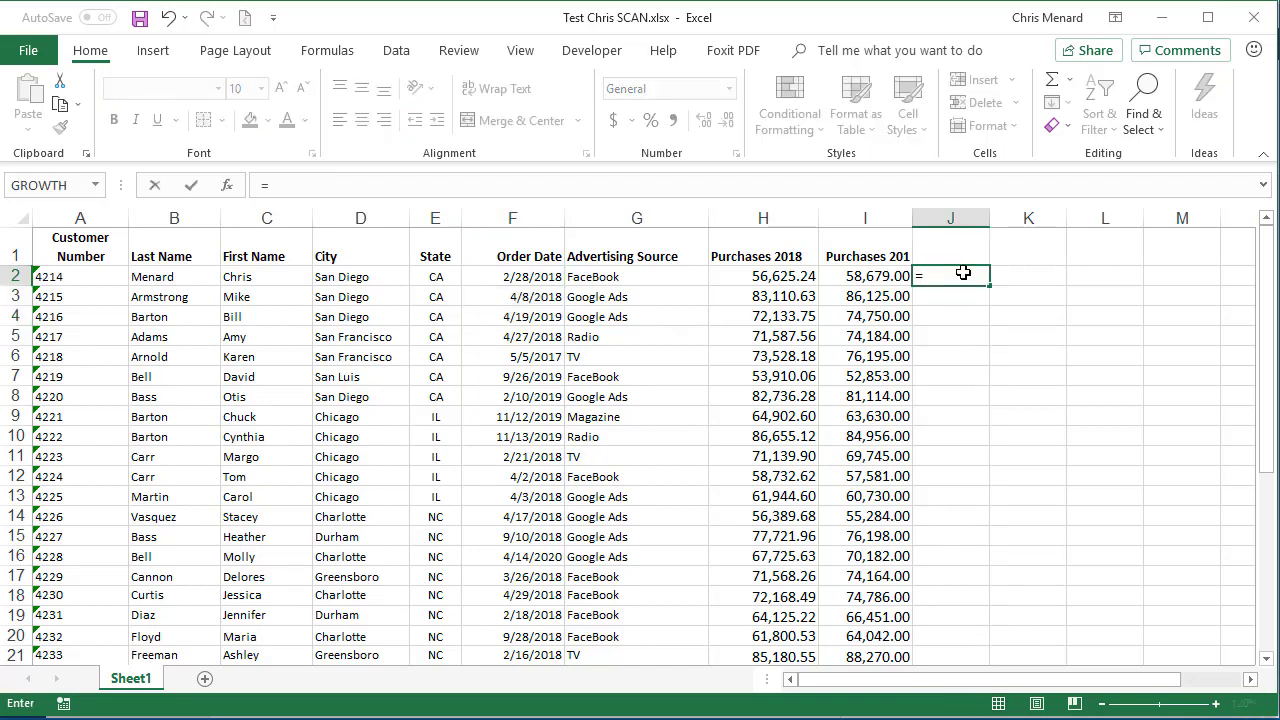
type("vale")
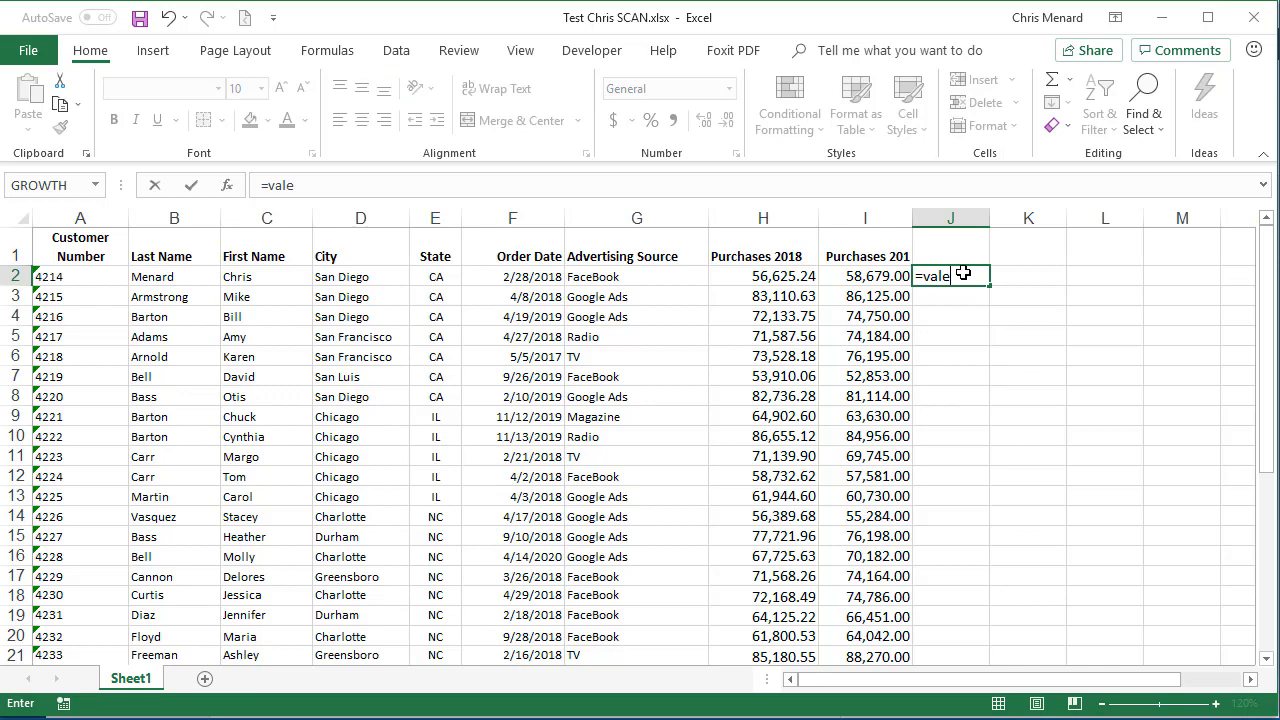
key("BackSpace")
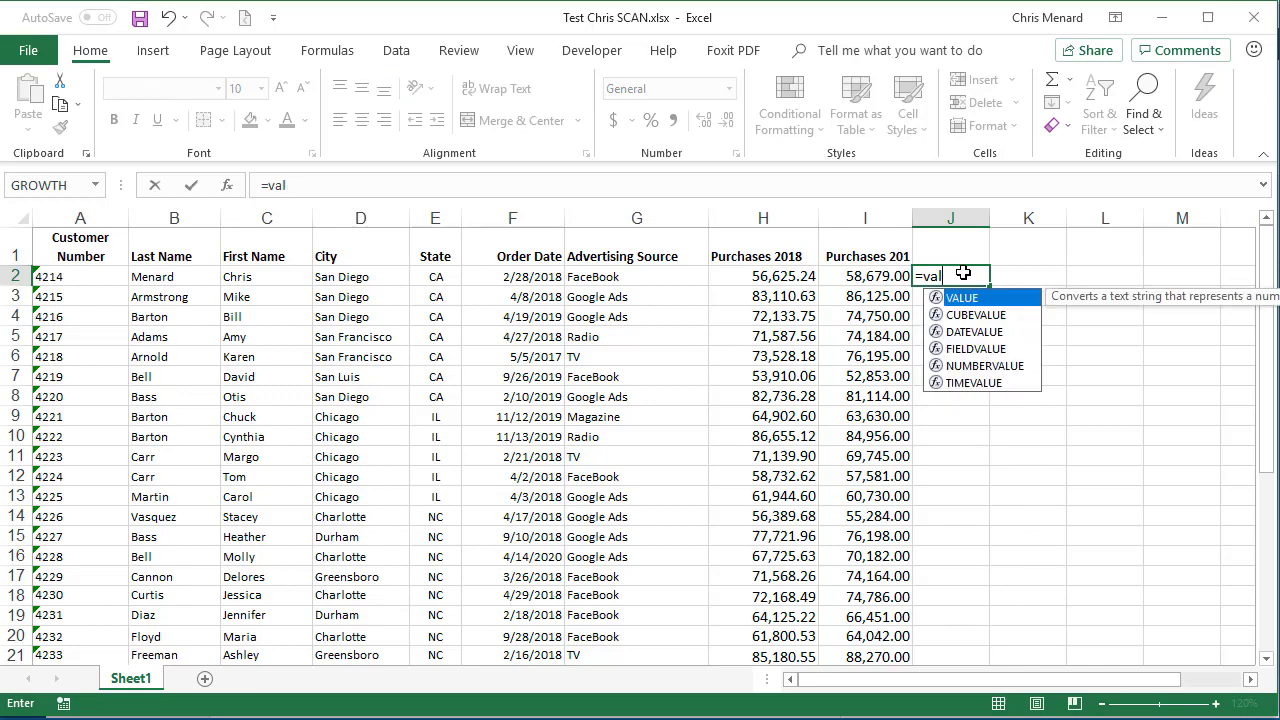
type("ue")
key("Tab")
key("Left")
key("Left")
key("Left")
key("Left")
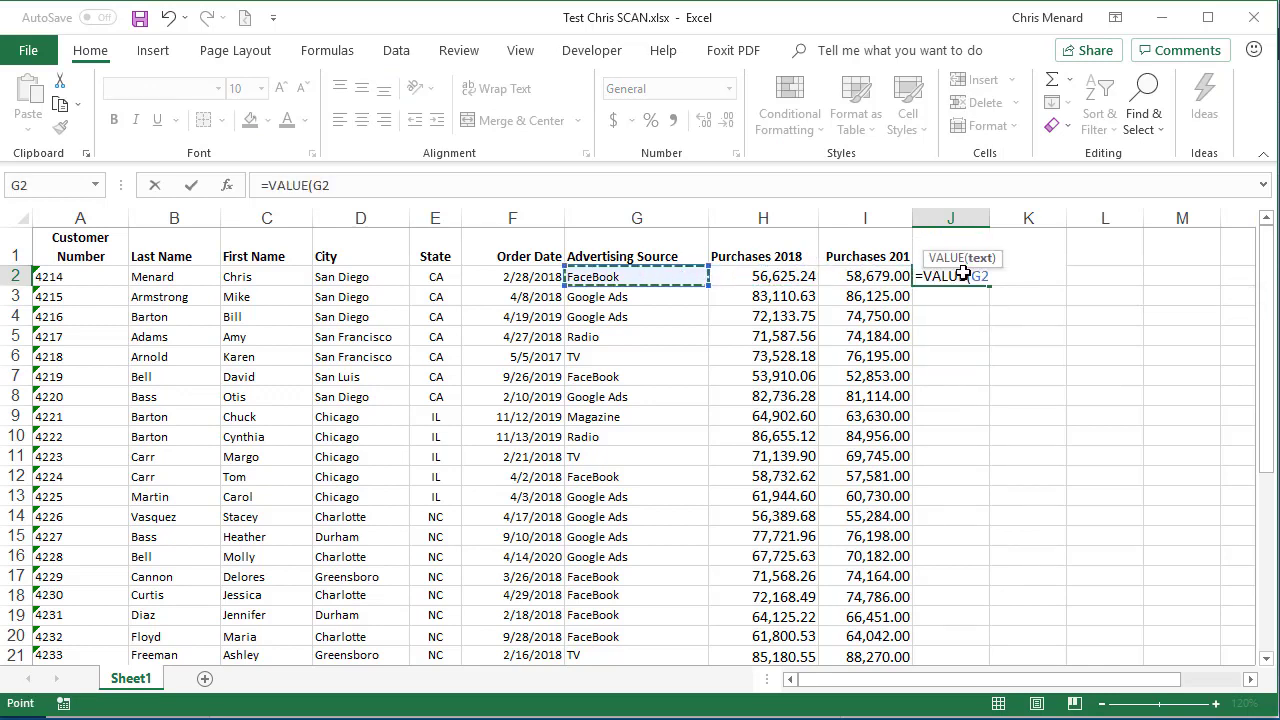
key("Return")
left_click(963, 275)
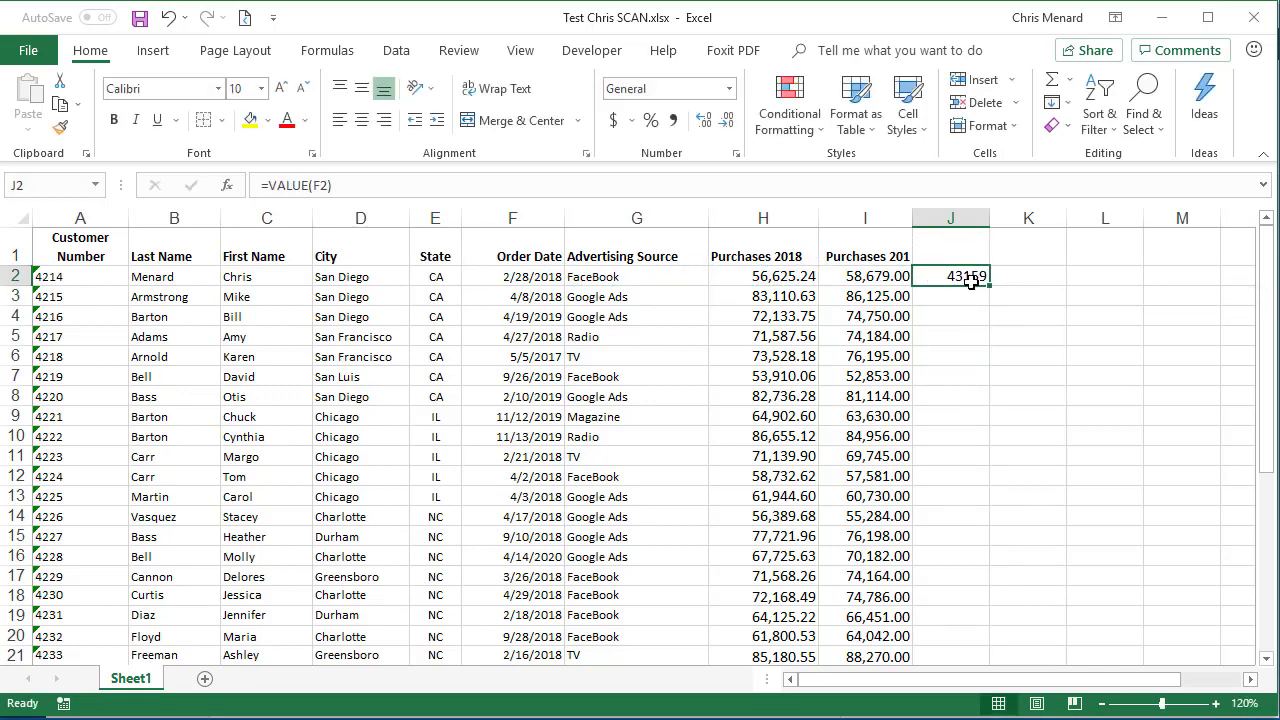
double_click(990, 305)
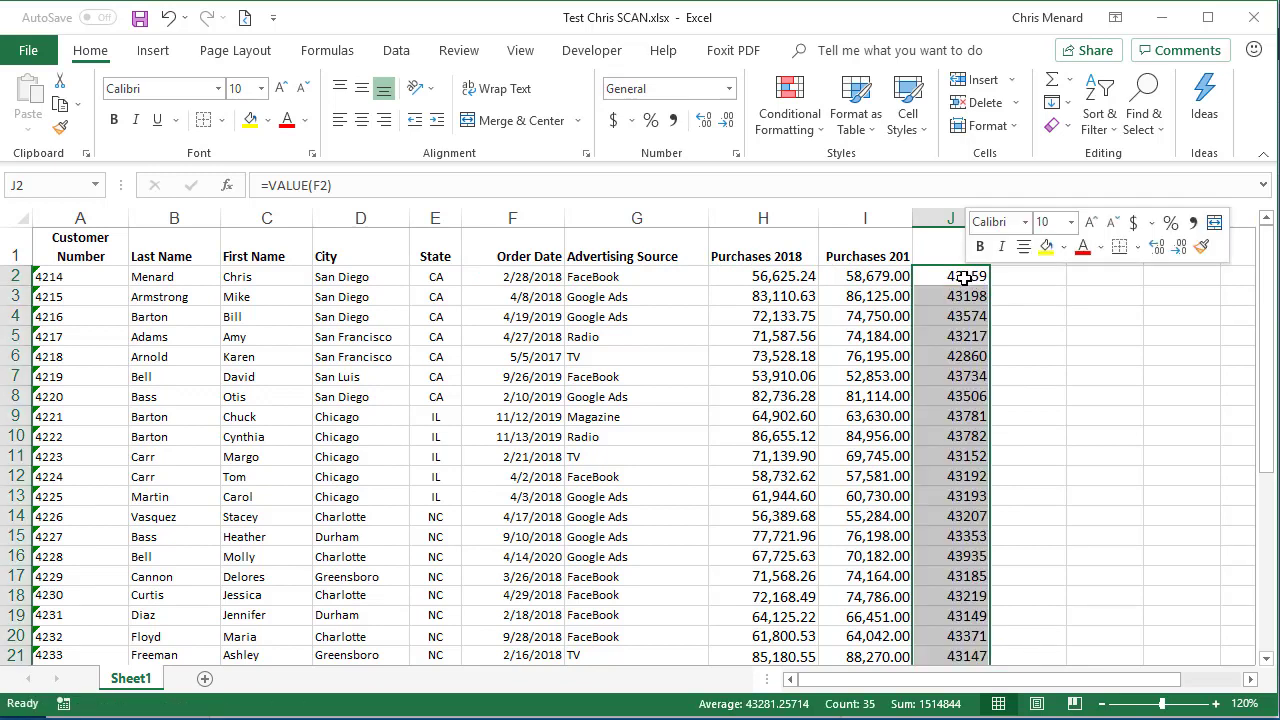
- Copy the converted dates from column J as values over the order dates starting at F2, and format them as Short Date
right_click(966, 278)
left_click(1003, 314)
left_click(543, 277)
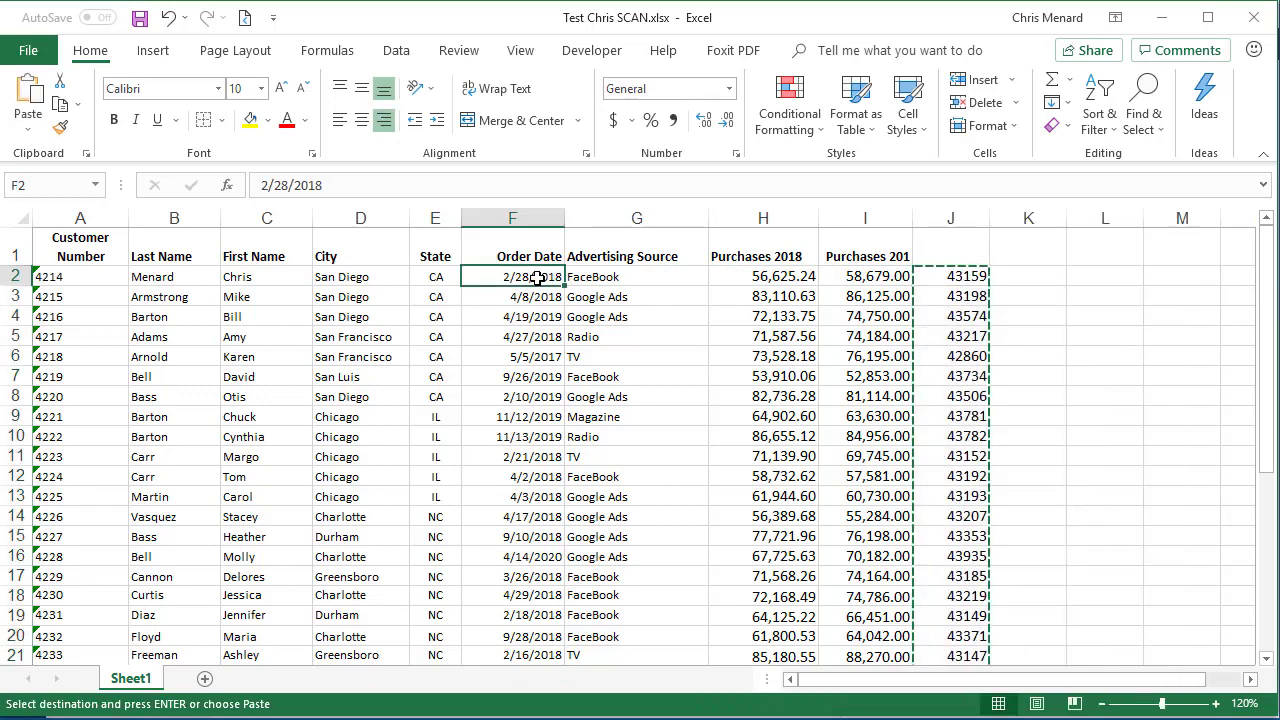
right_click(543, 277)
left_click(610, 366)
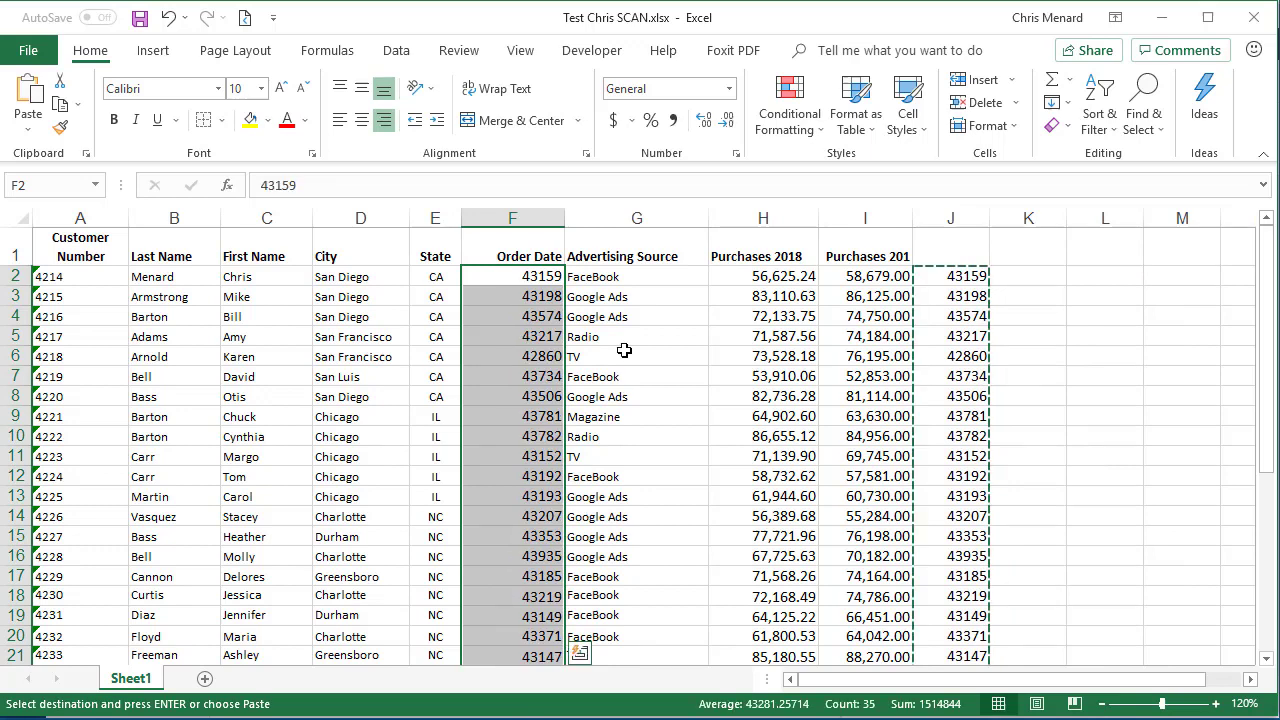
left_click(729, 88)
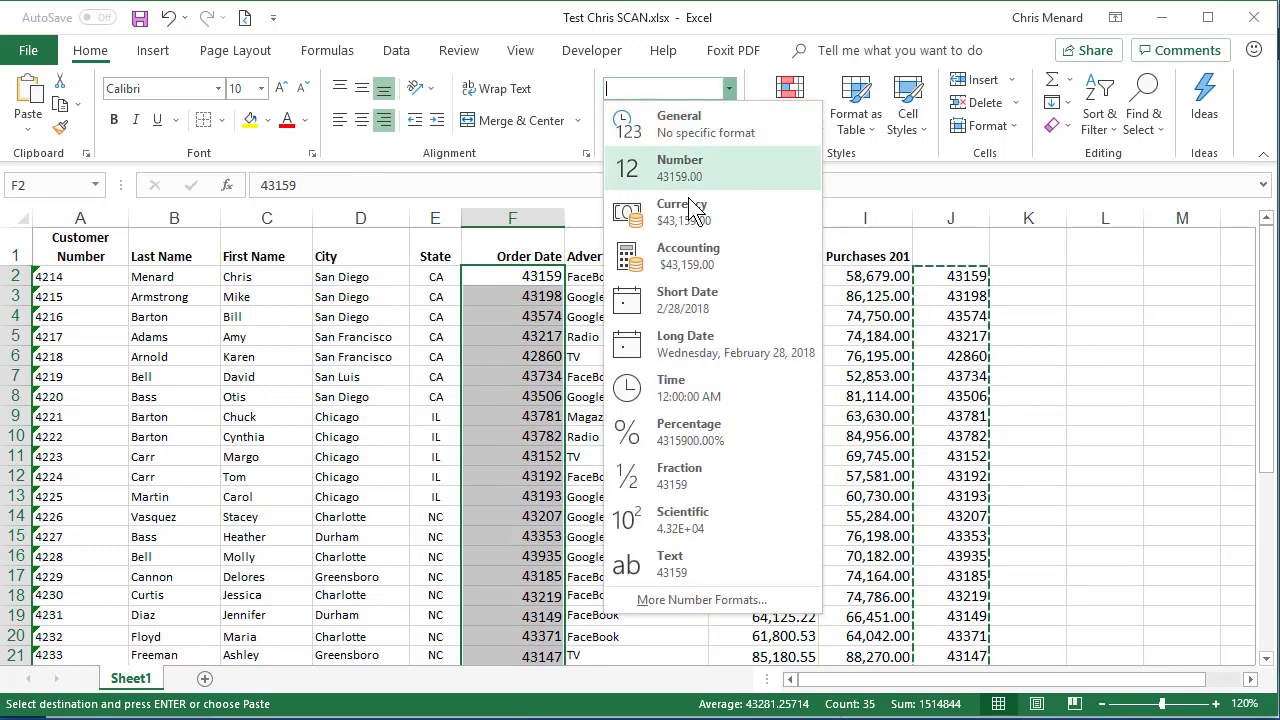
left_click(712, 295)
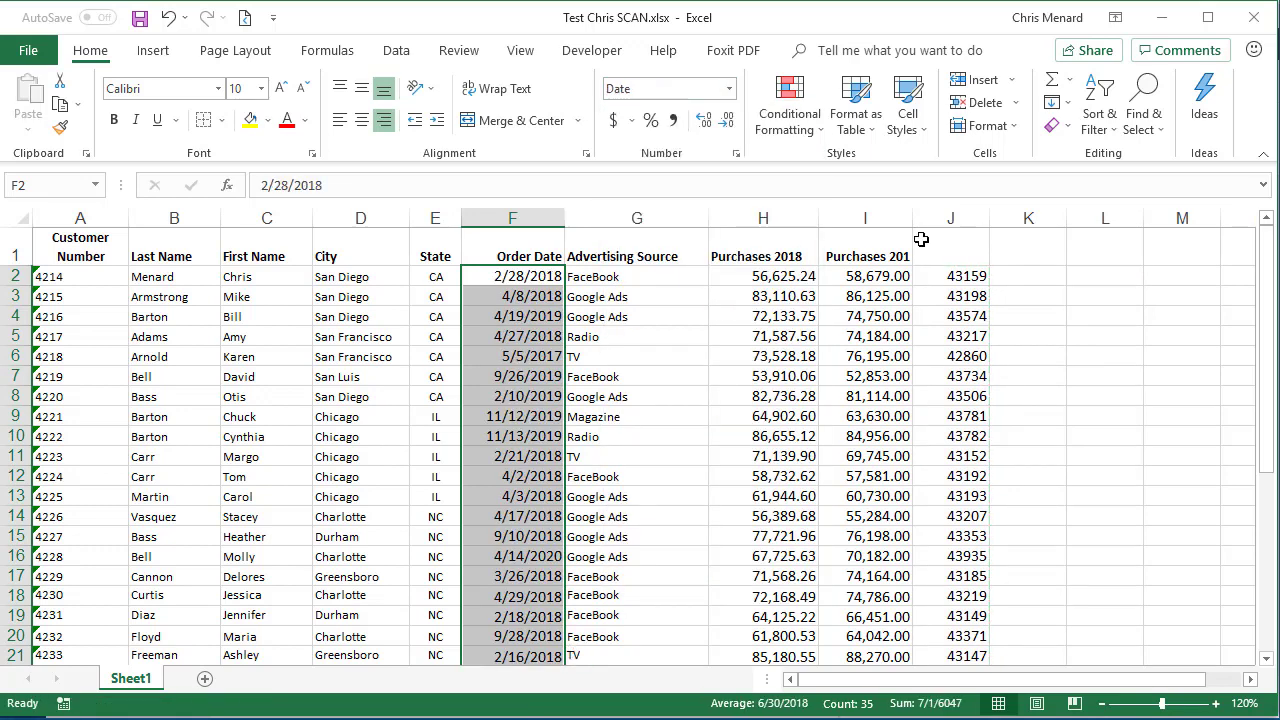
- Clear the VALUE formulas from helper column J
left_click(951, 218)
key("Delete")
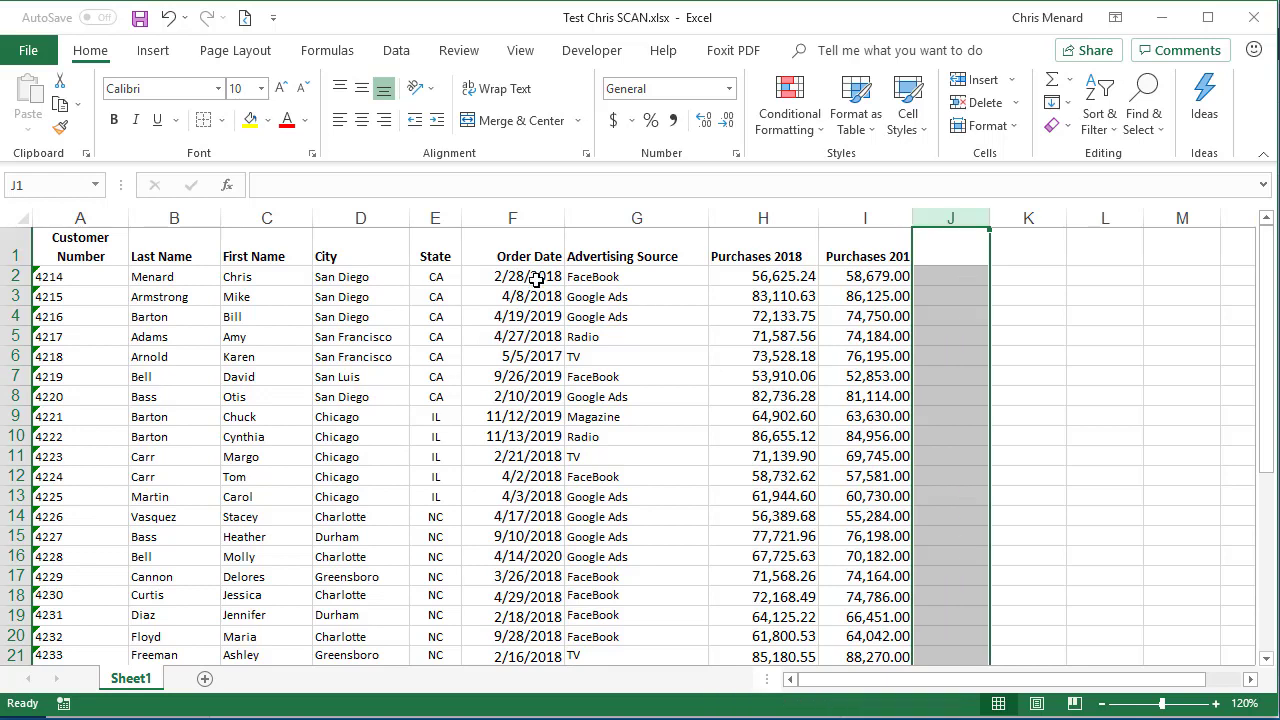
left_click(536, 280)
left_click(612, 296)
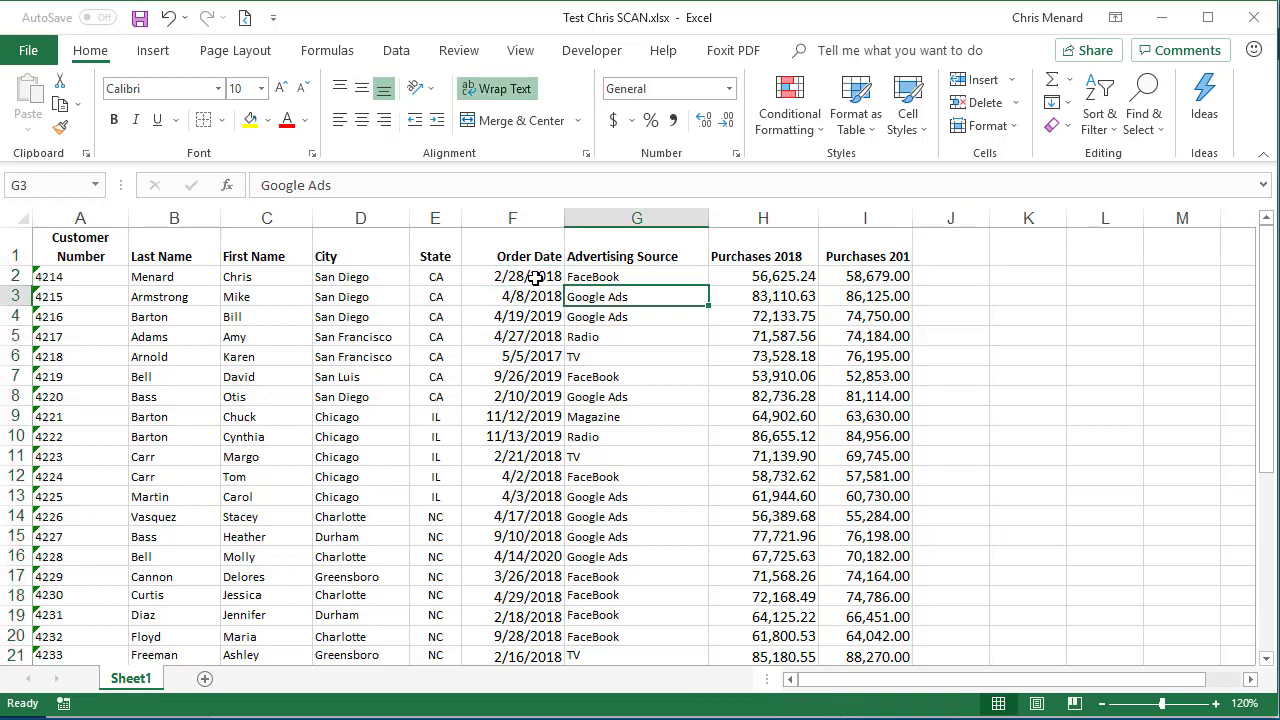
- Check with the status bar calculations that the order dates in F2:F3 are numeric, and switch to ABBYY FineReader
left_click_drag(510, 276, 534, 299)
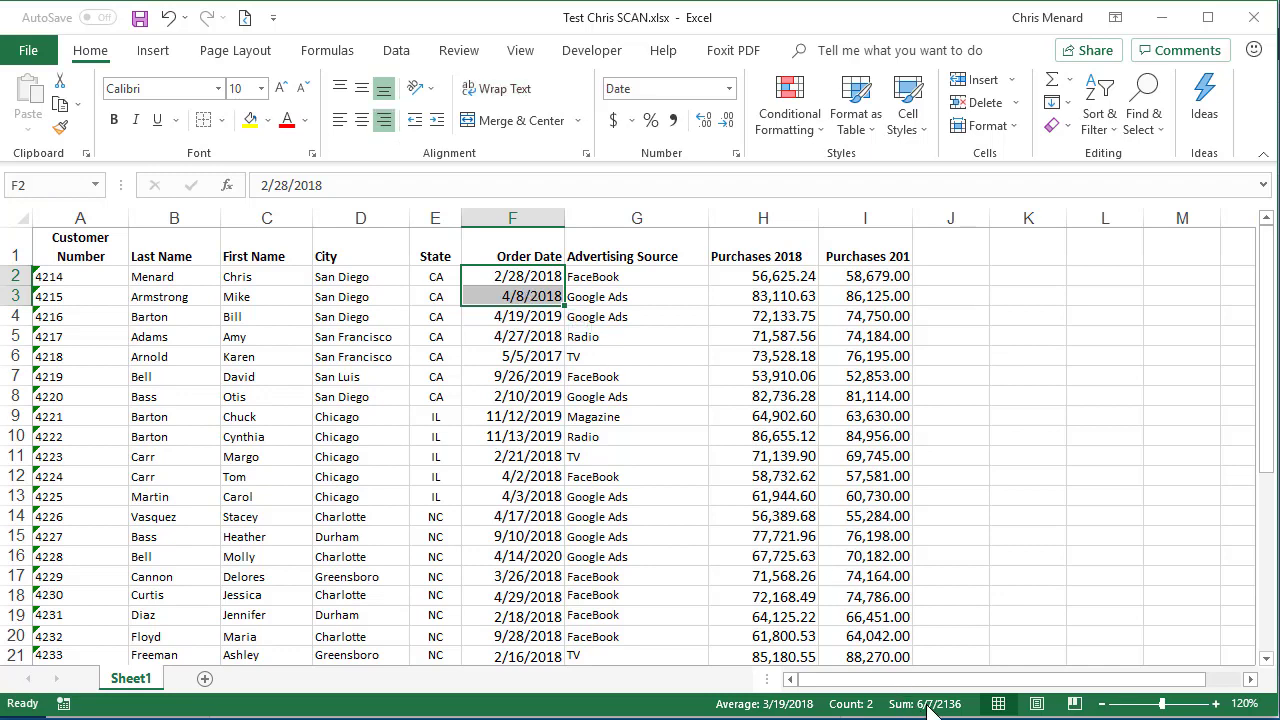
left_click(524, 275)
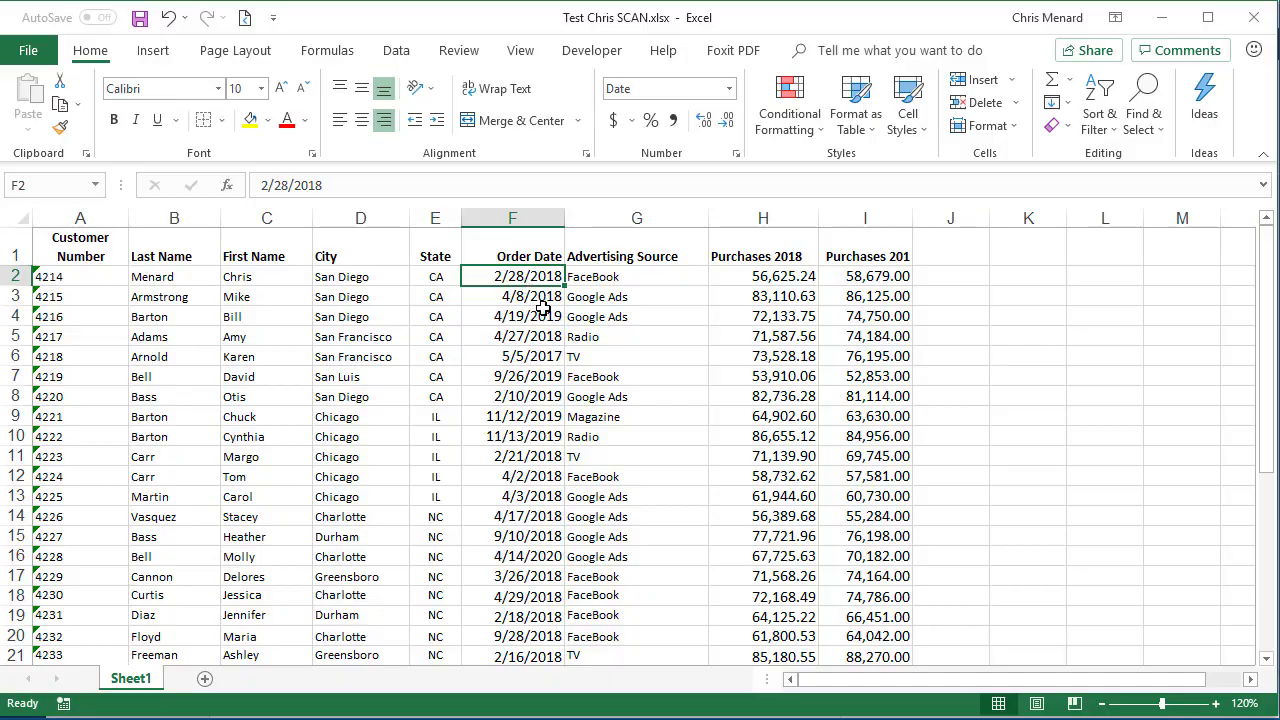
left_click(1163, 20)
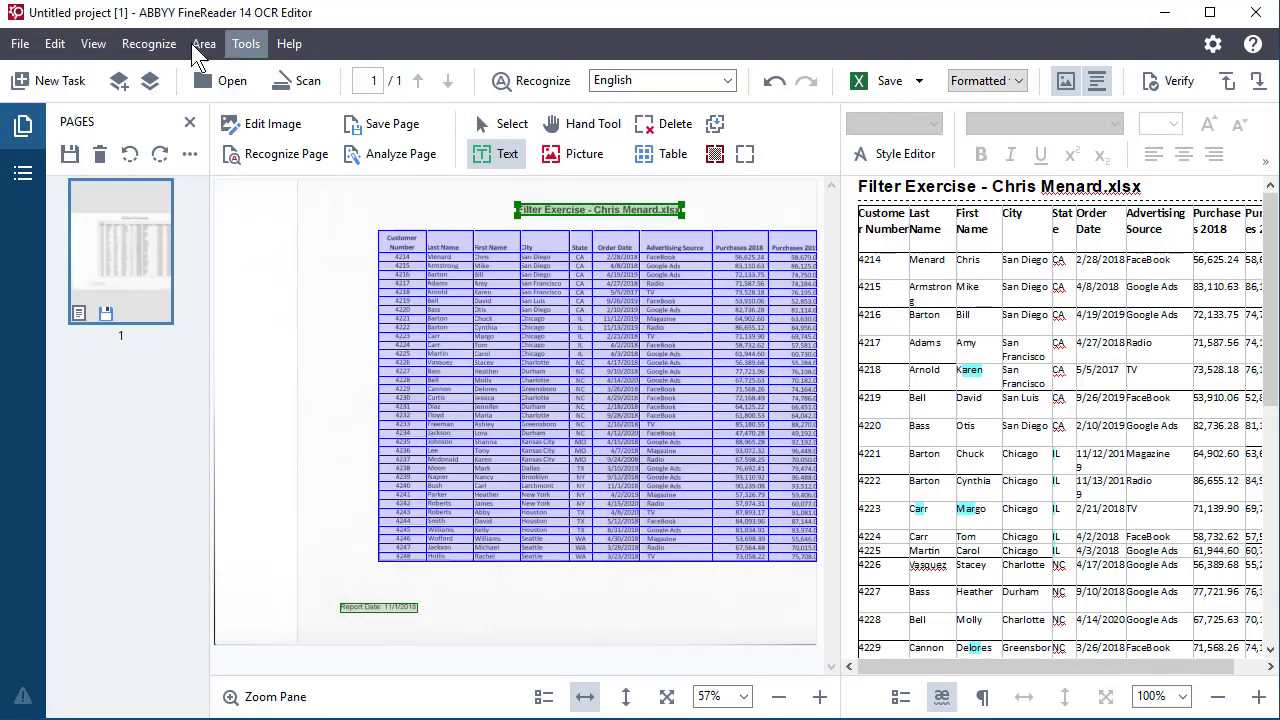